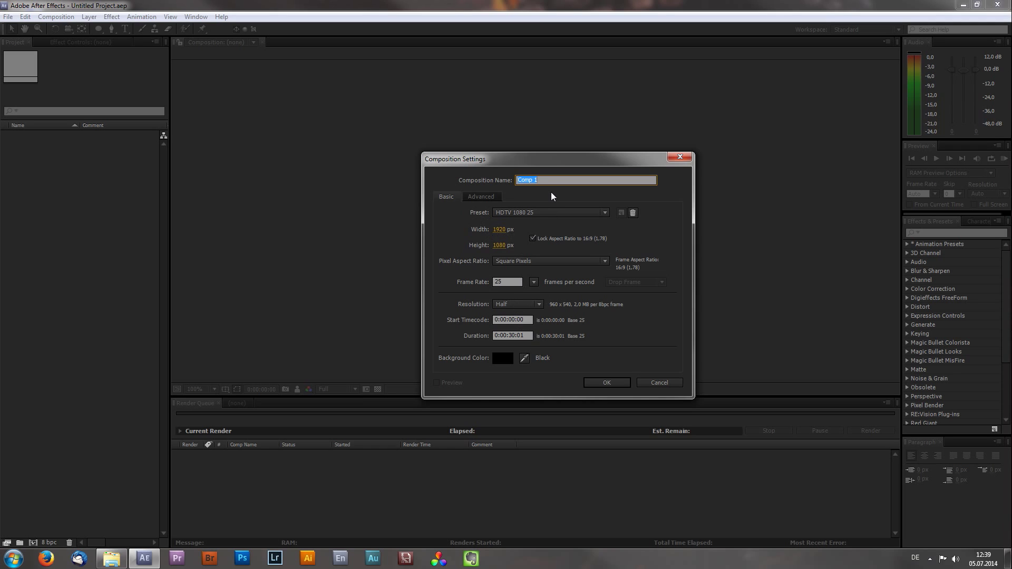
Create a composition named construction_comp with the HDTV 1080 25 preset and a duration of 0:00:30:01.
type("construction_co")
left_click(610, 383)
left_click(77, 198)
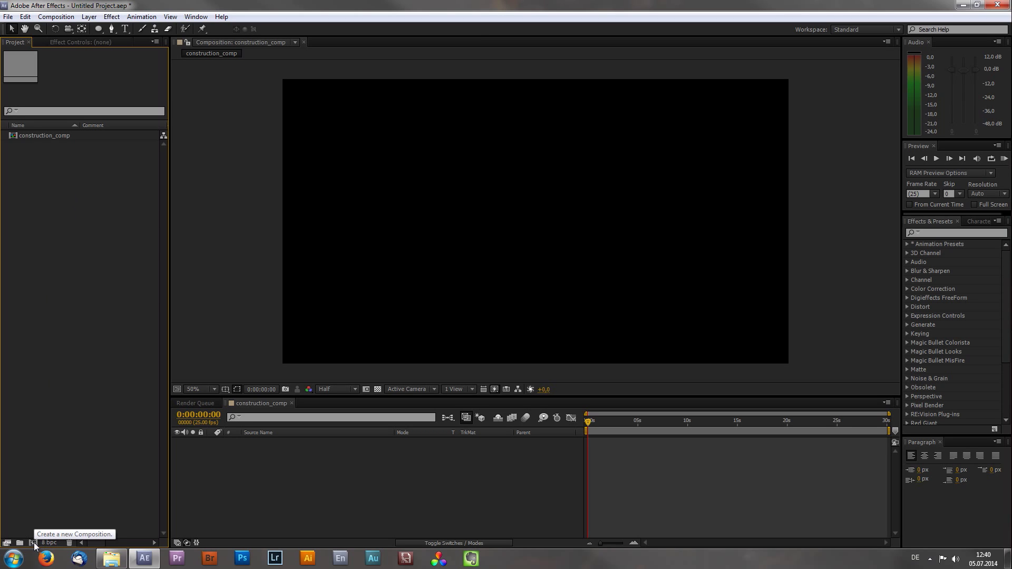
Create a second composition named image_01 with the same HDTV 1080 25 settings.
left_click(64, 18)
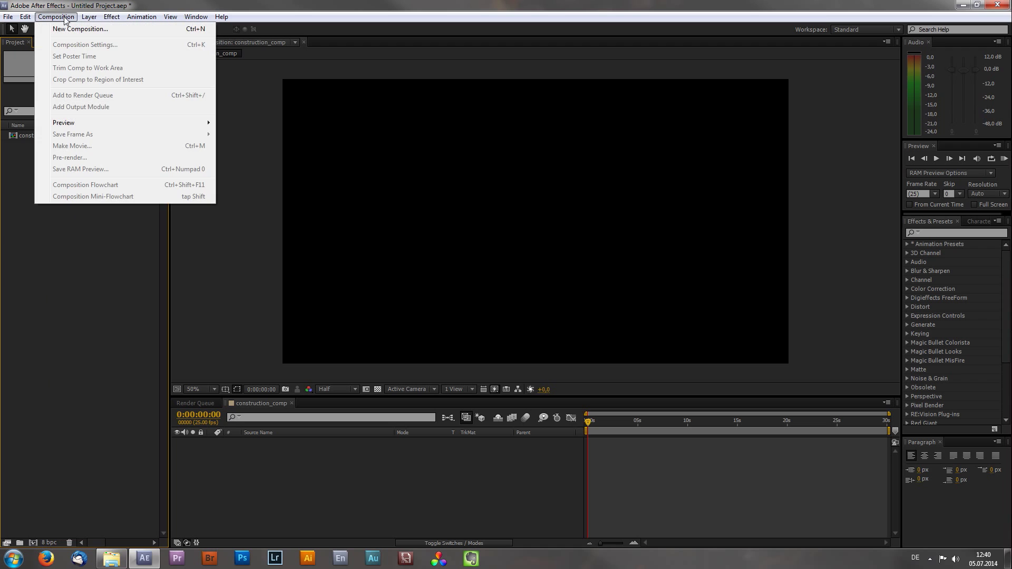
left_click(81, 30)
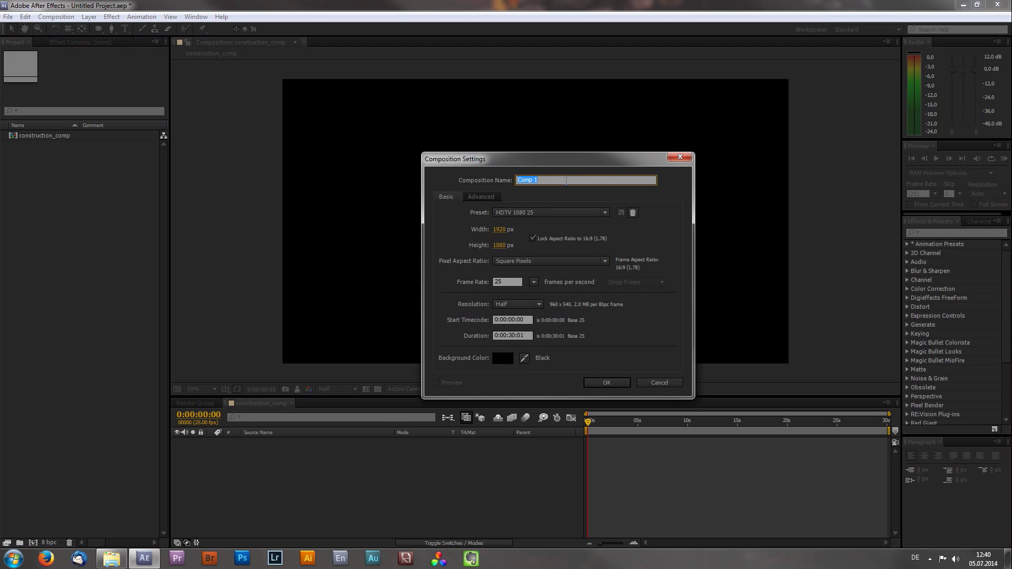
type("image_01")
left_click(615, 382)
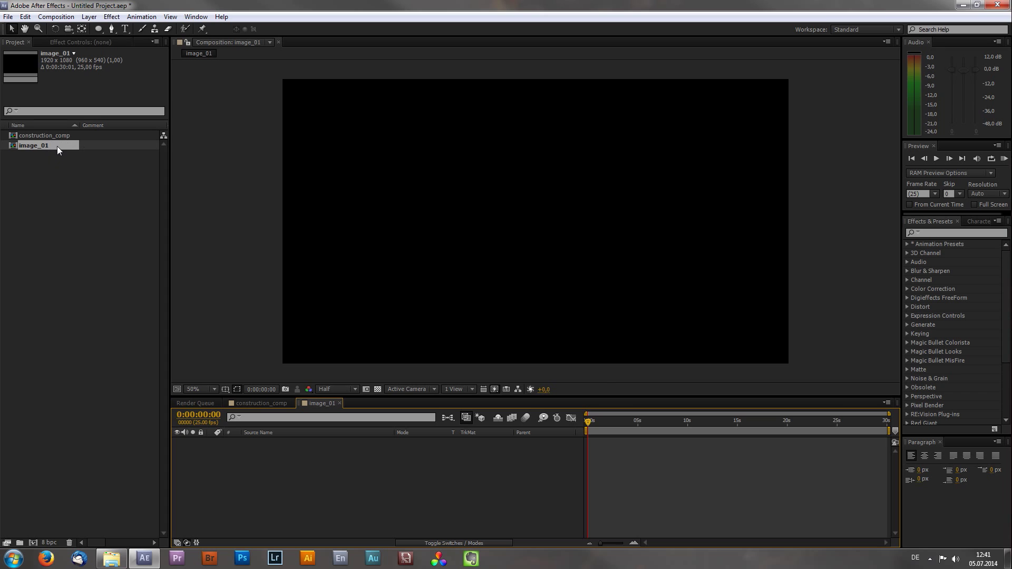
Duplicate the image_01 composition twice to get image_02 and image_03.
left_click(24, 16)
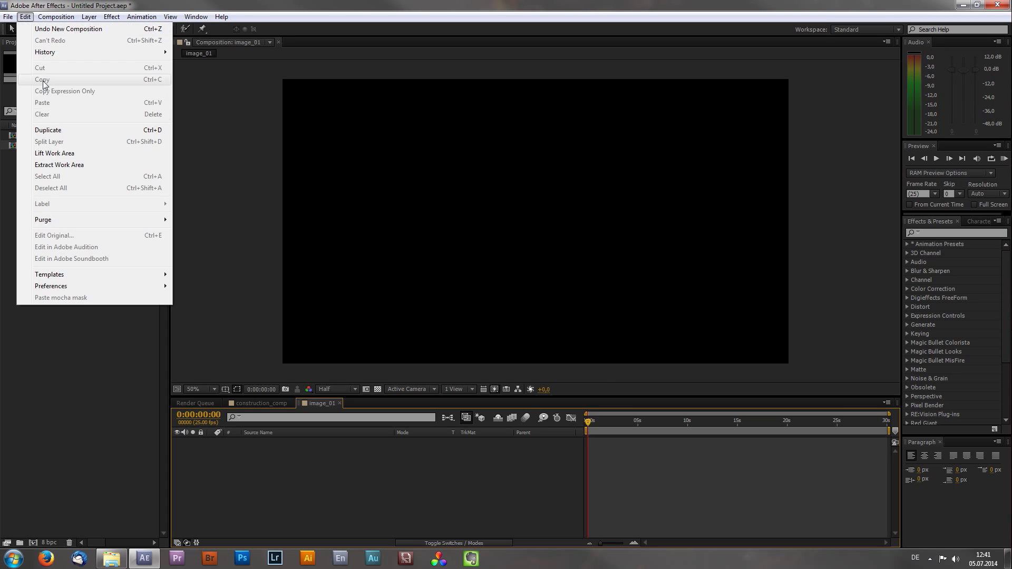
left_click(56, 135)
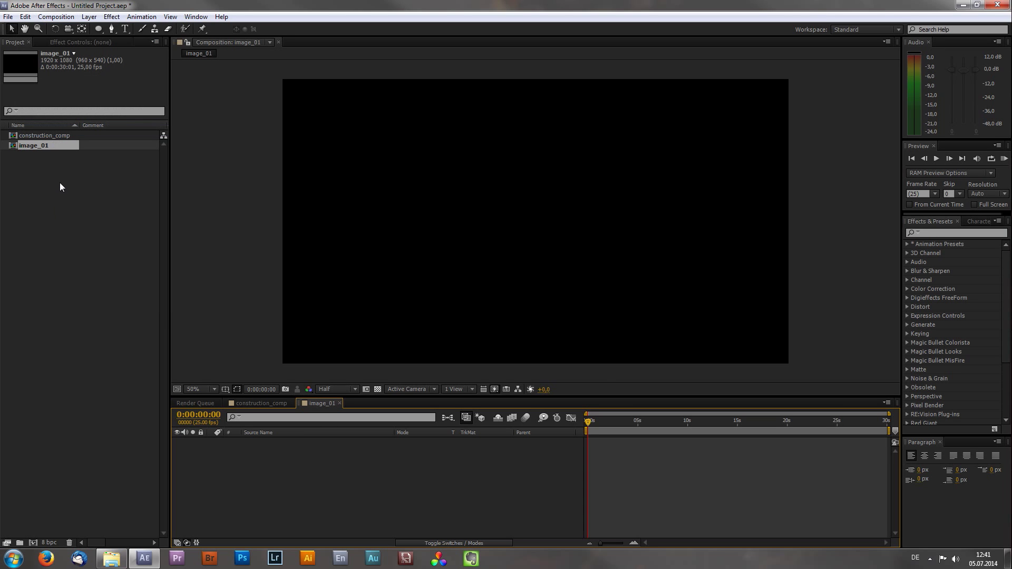
left_click(44, 145)
key("ctrl+d")
key("ctrl+d")
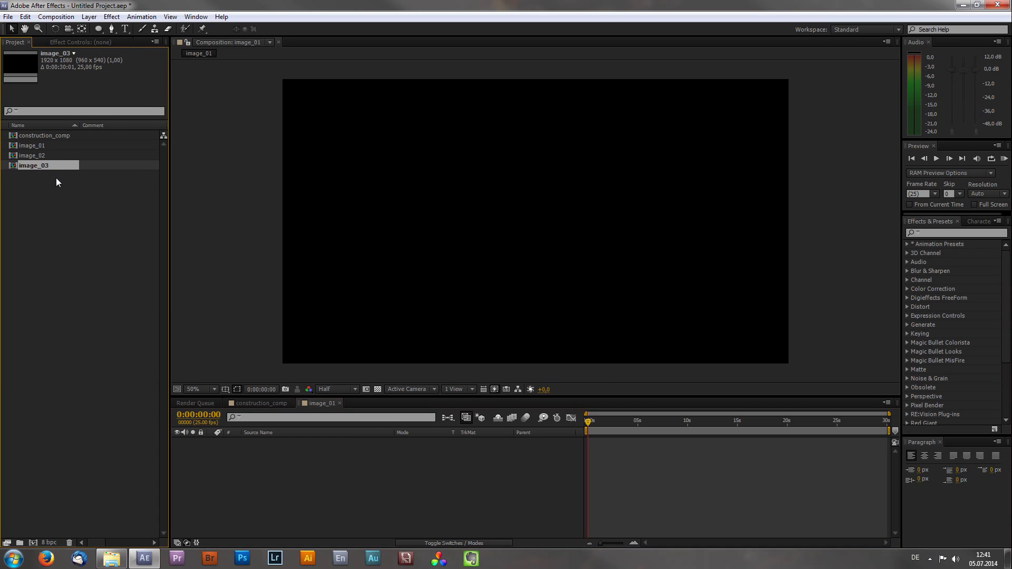
left_click(57, 199)
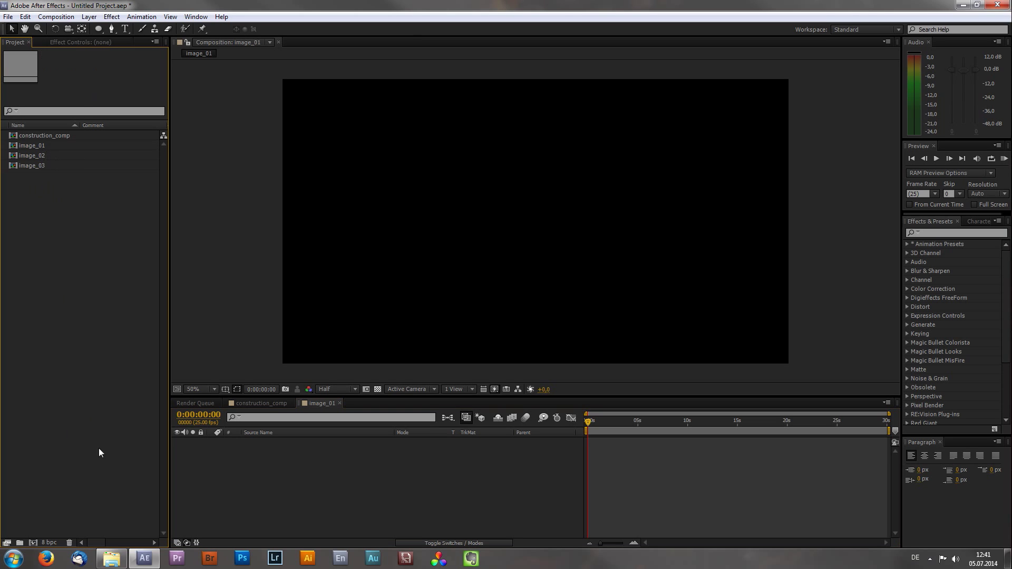
Switch to Windows Explorer and look through the three photos and the wood_bg texture in the footage folder.
left_click(112, 559)
double_click(123, 79)
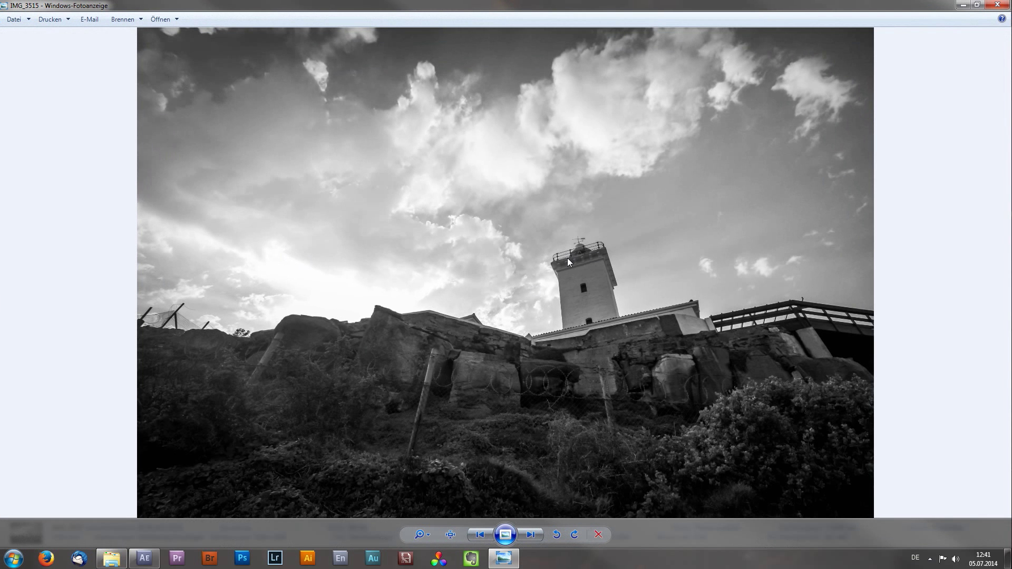
key("Right")
key("Right")
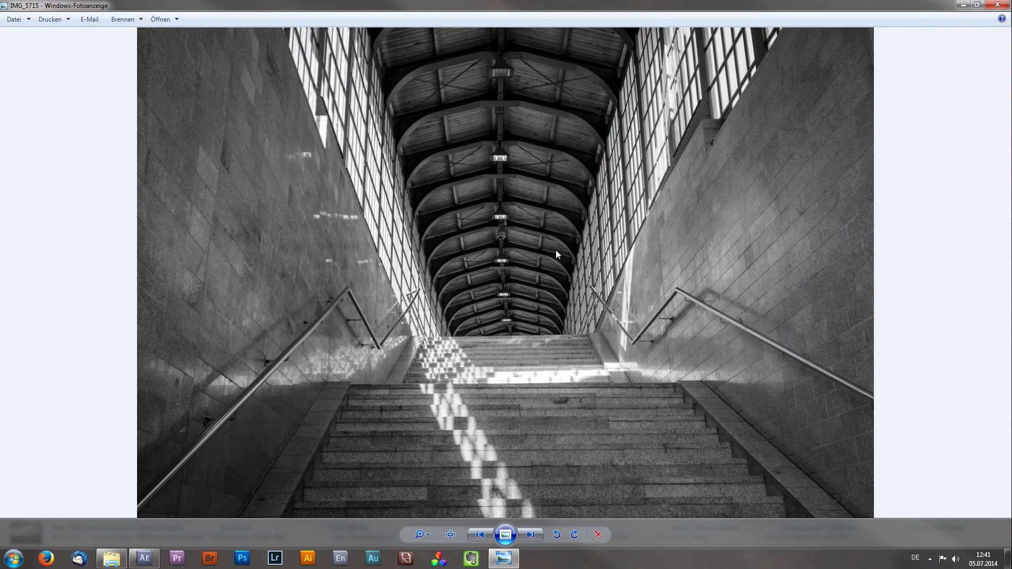
key("Right")
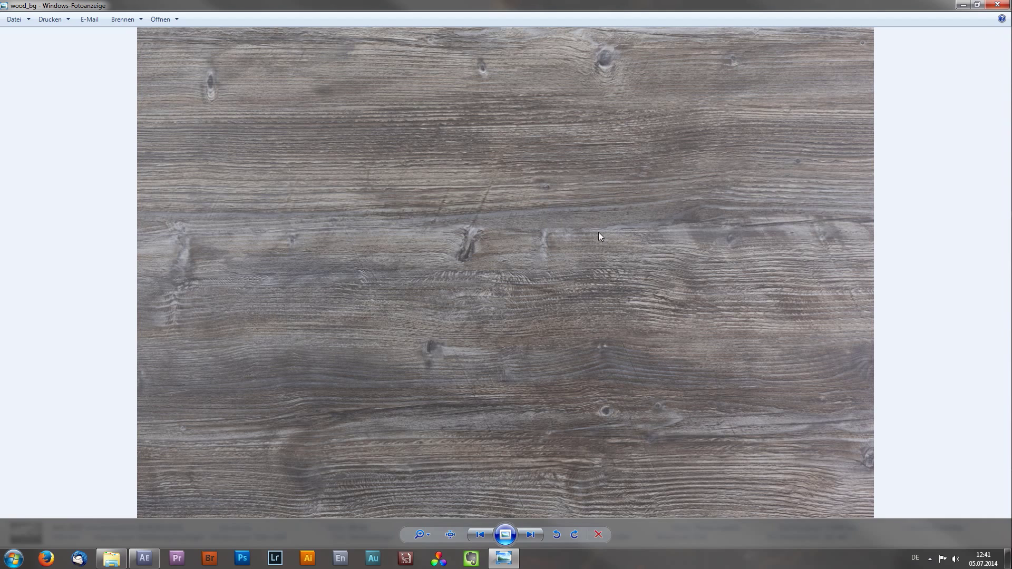
left_click(997, 6)
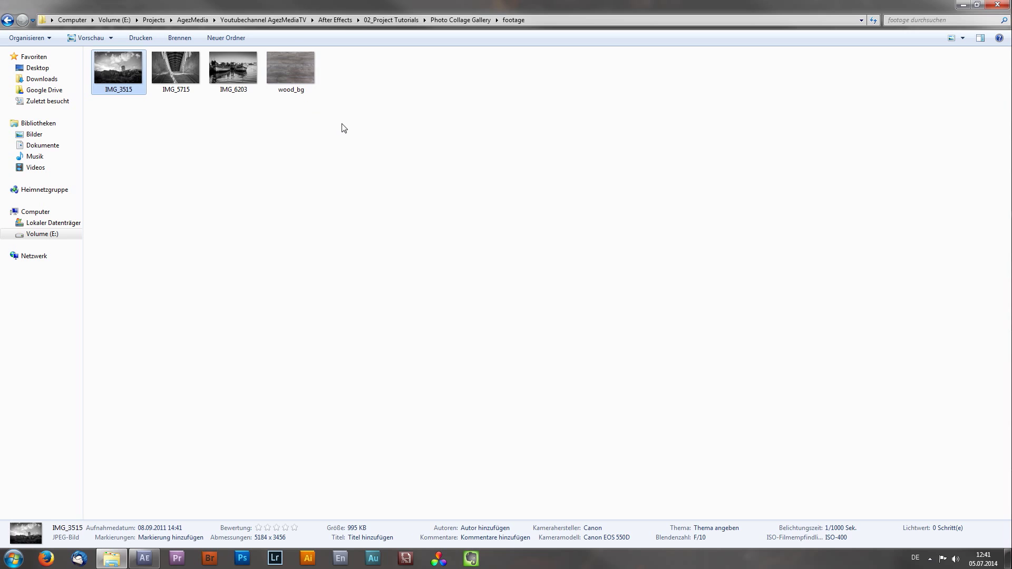
left_click_drag(361, 127, 119, 73)
double_click(292, 79)
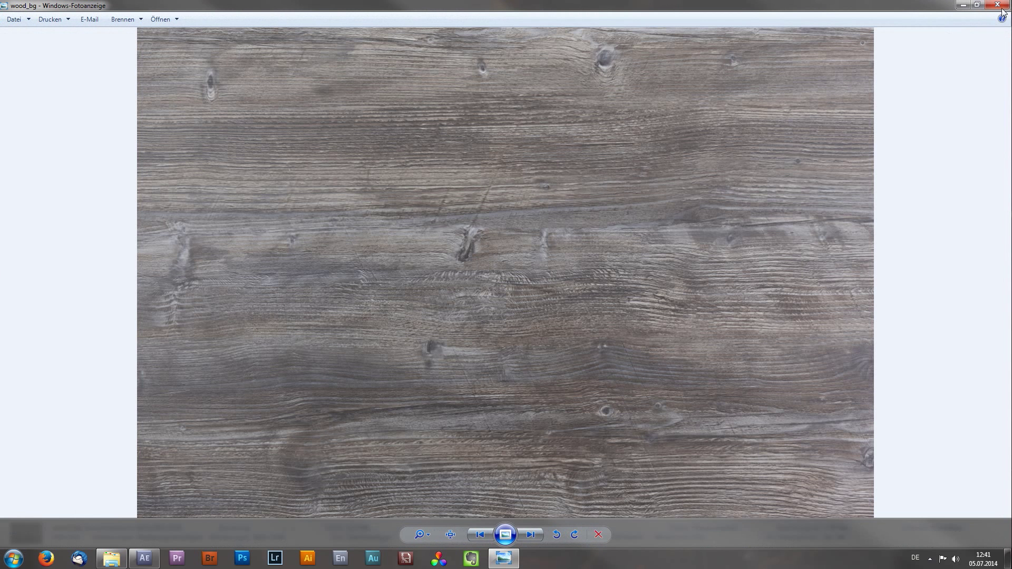
left_click(1000, 6)
Import the three IMG photos and wood_bg into the After Effects project and gather them in a new folder named footage.
left_click_drag(358, 154, 67, 280)
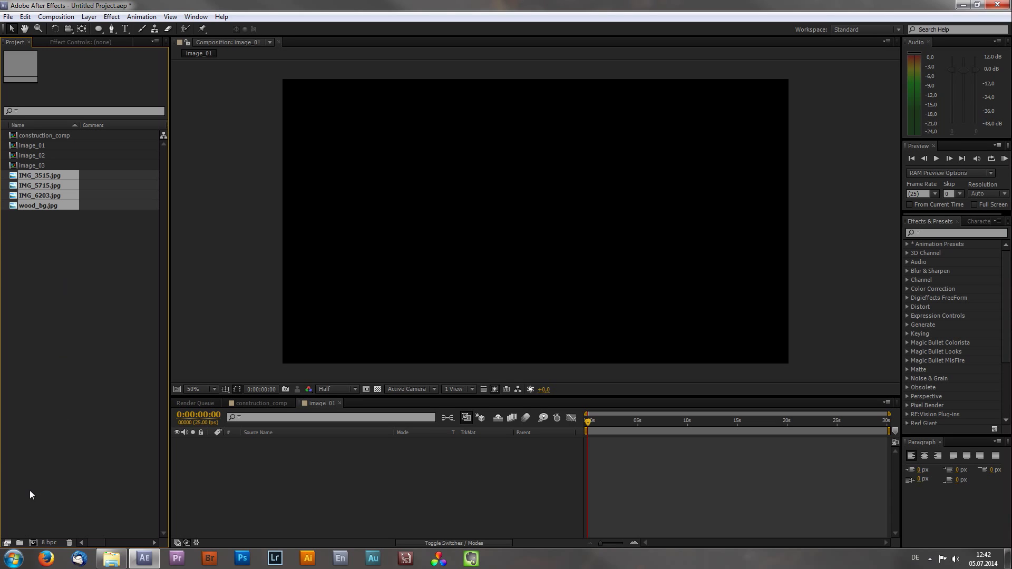
left_click(19, 542)
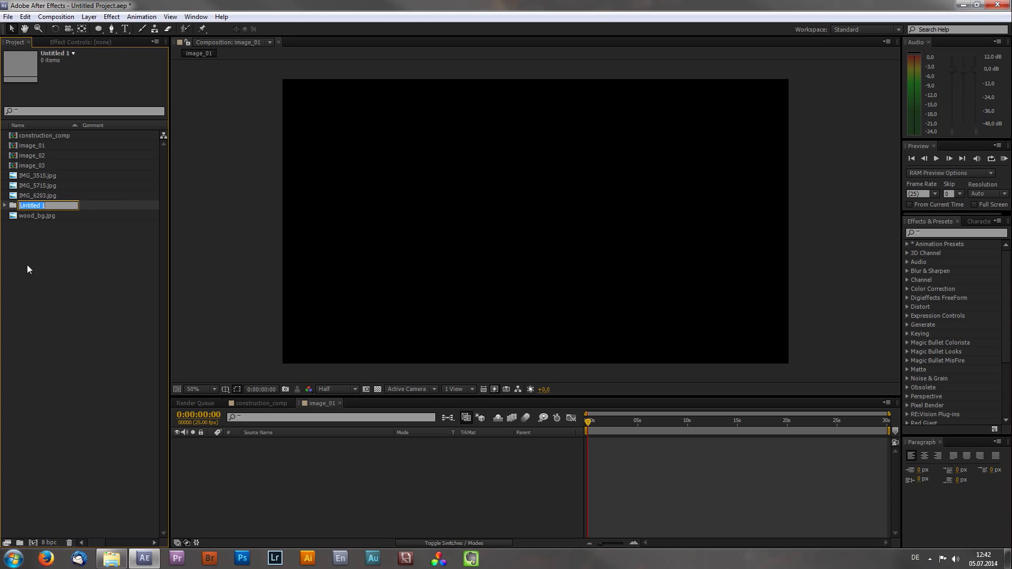
type("footage")
key("Return")
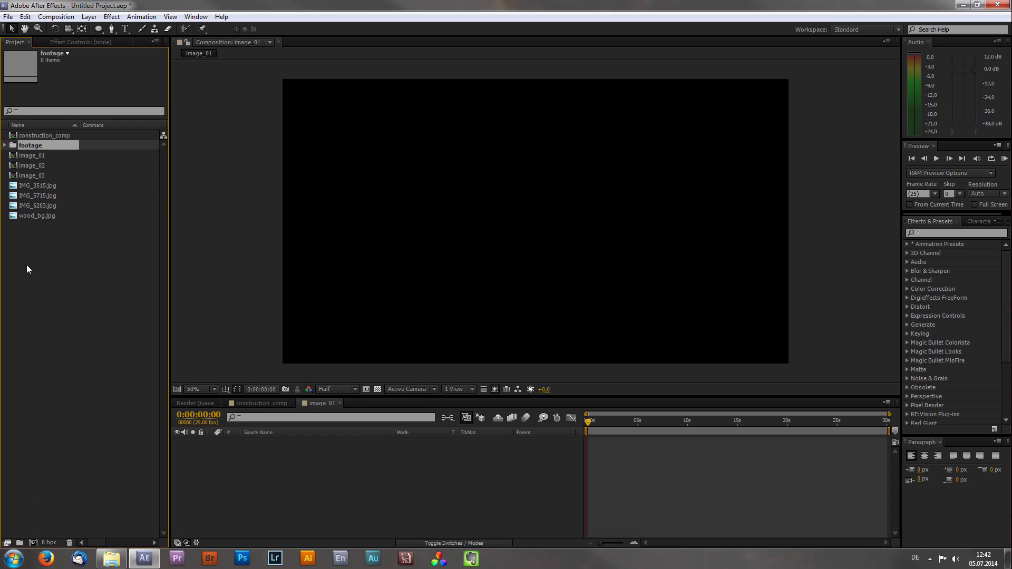
left_click_drag(32, 274, 77, 146)
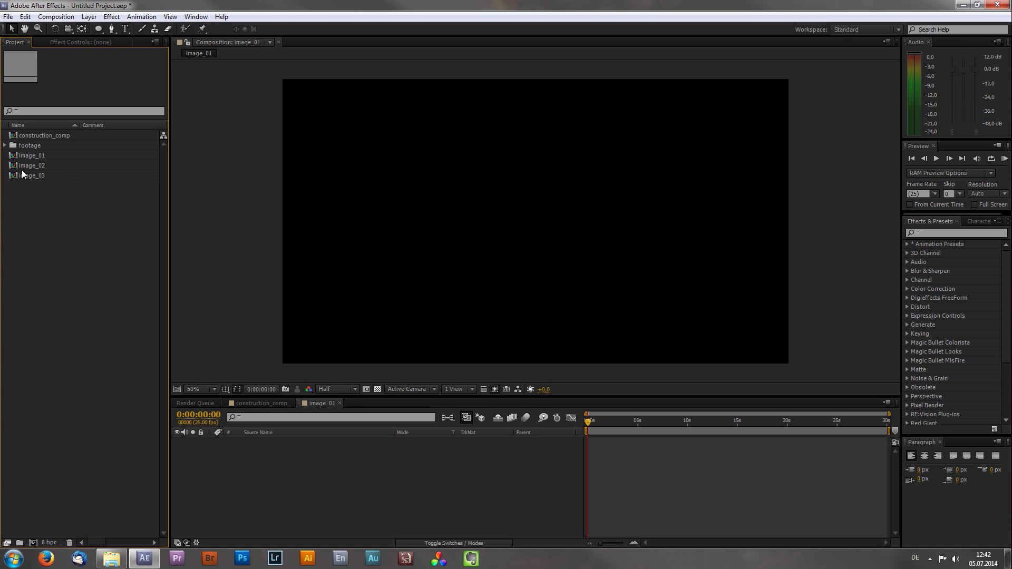
left_click(4, 145)
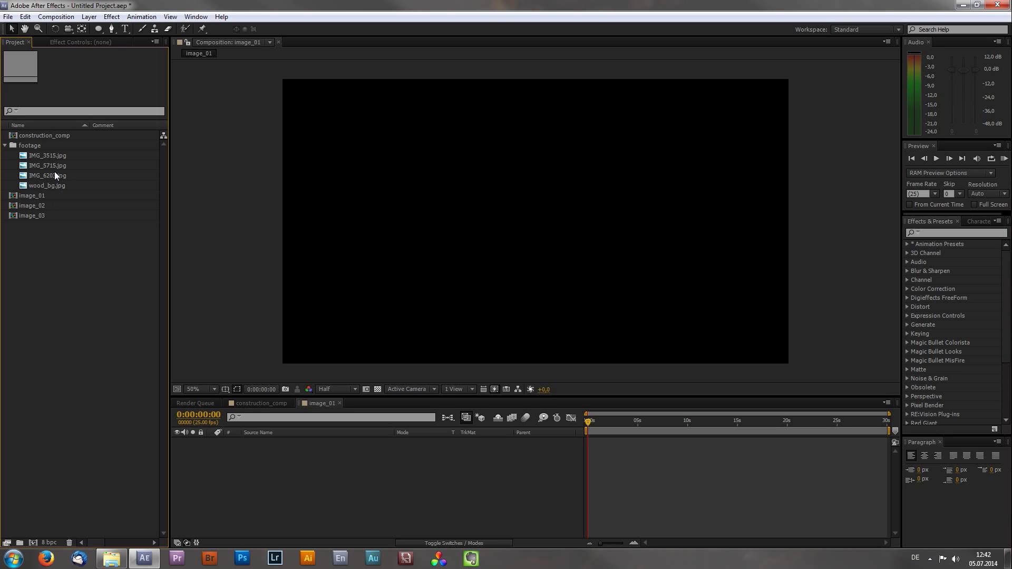
left_click(5, 146)
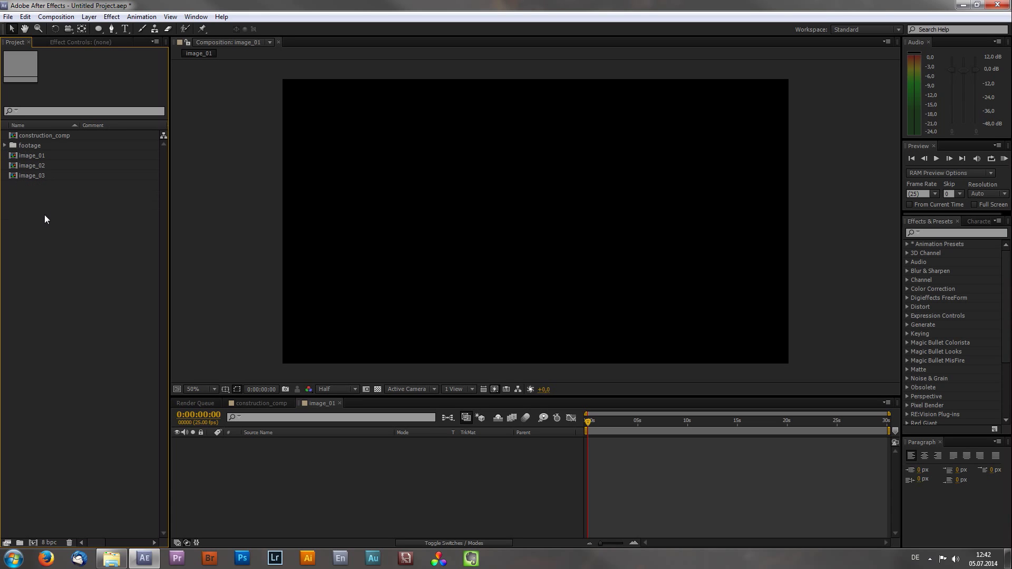
Add IMG_3515.jpg from the footage folder to the image_01 composition and scale the layer to 38%.
left_click(5, 146)
left_click_drag(49, 156, 394, 489)
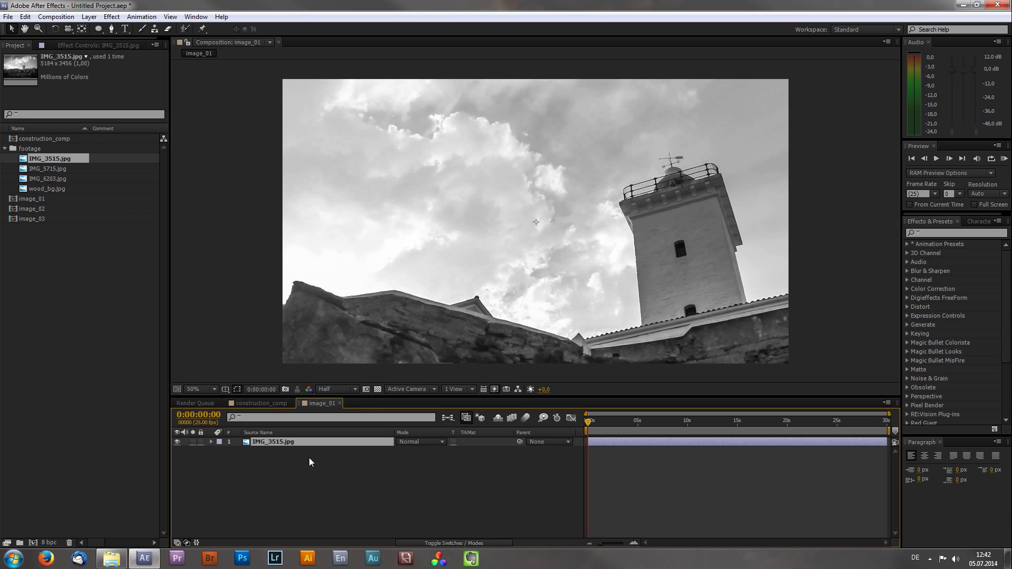
key("s")
left_click_drag(421, 450, 394, 451)
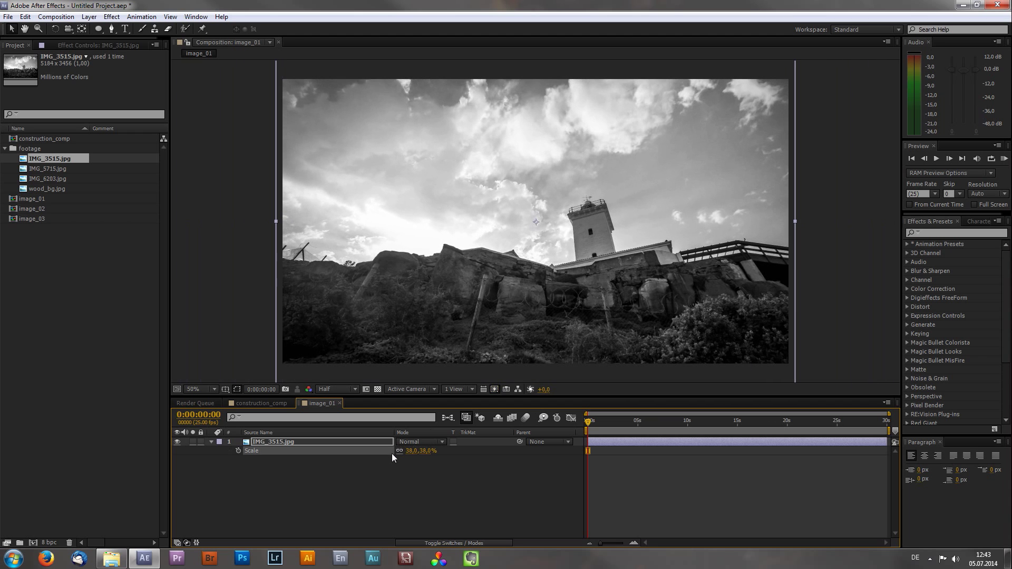
key("s")
left_click(322, 486)
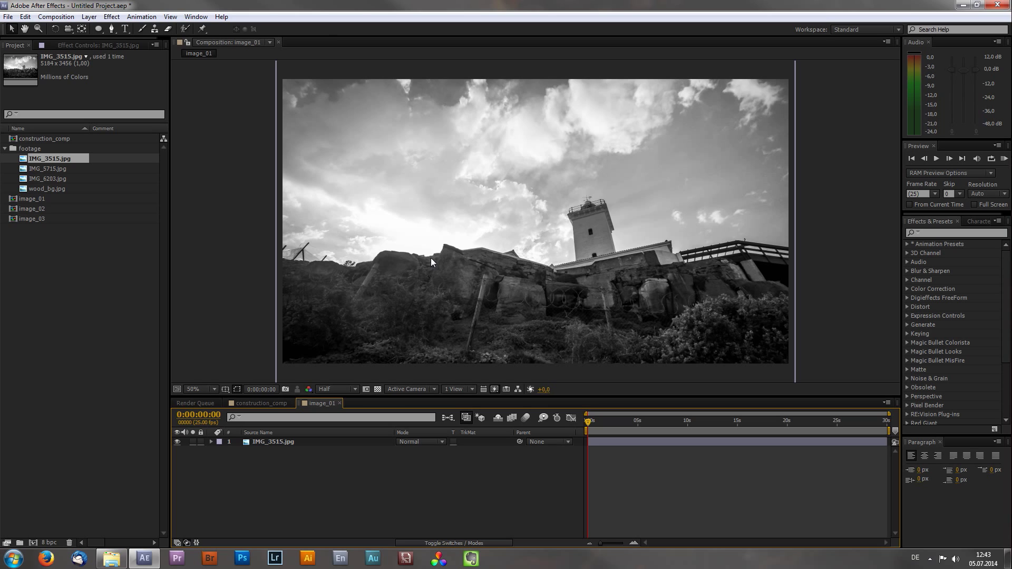
Add wood_bg.jpg to construction_comp as the background layer.
left_click(264, 404)
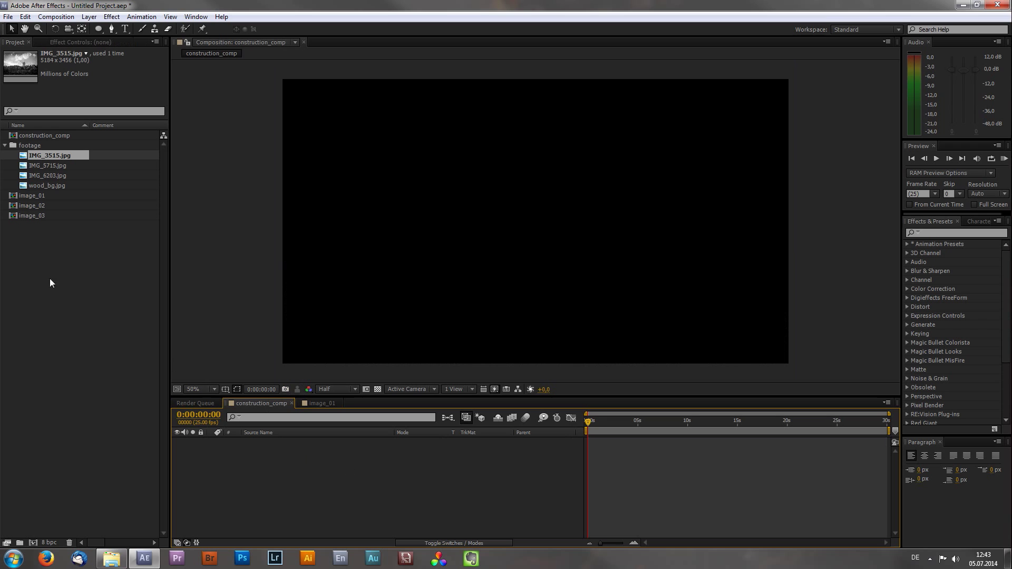
left_click_drag(47, 185, 321, 475)
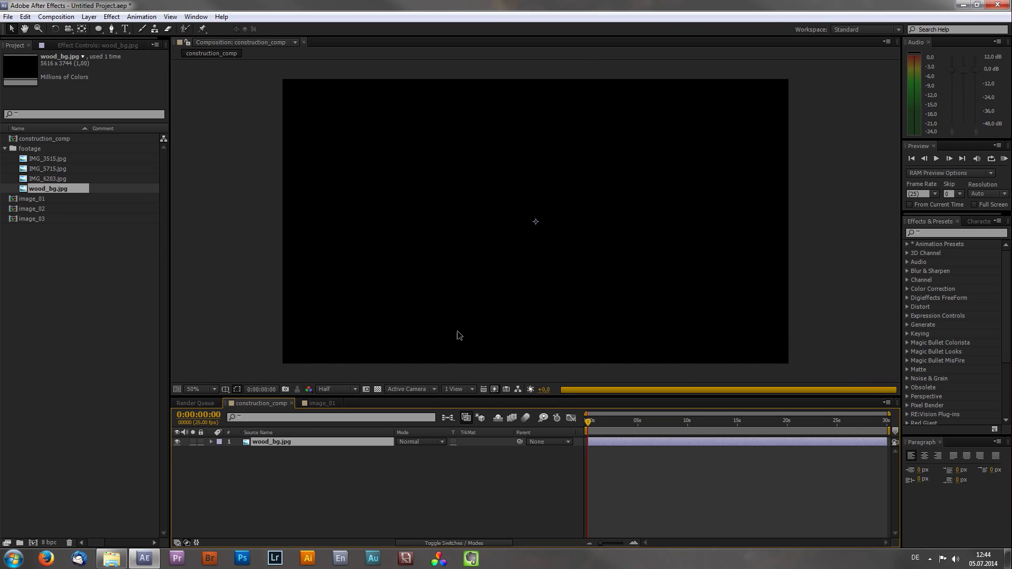
scroll(497, 213, "down", 4)
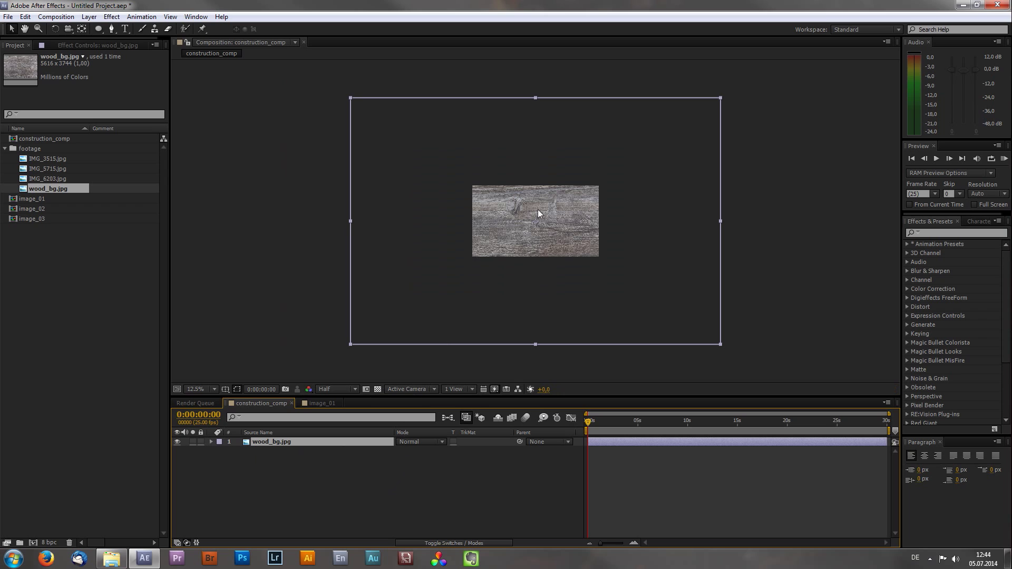
left_click(273, 493)
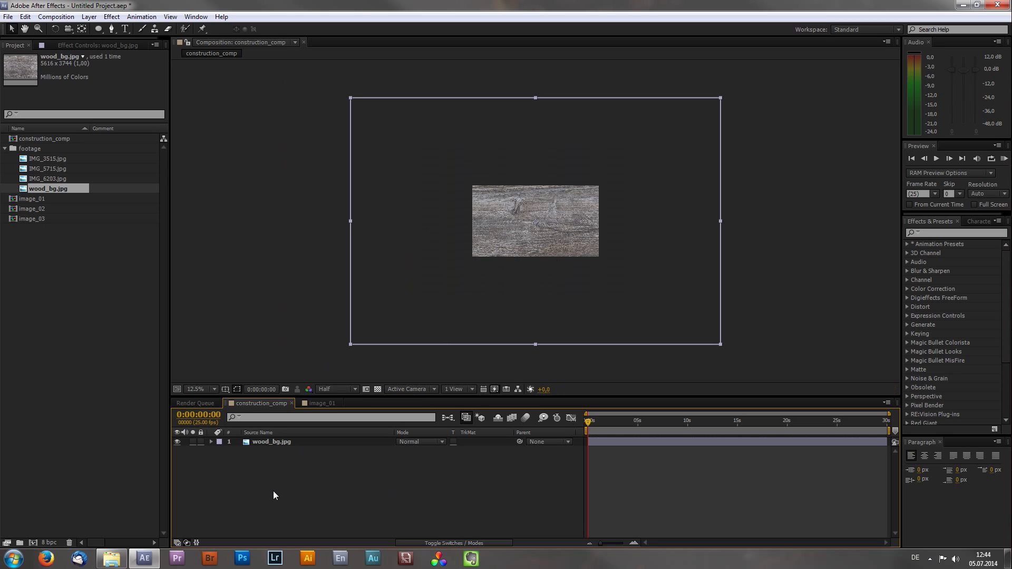
scroll(435, 261, "up", 1)
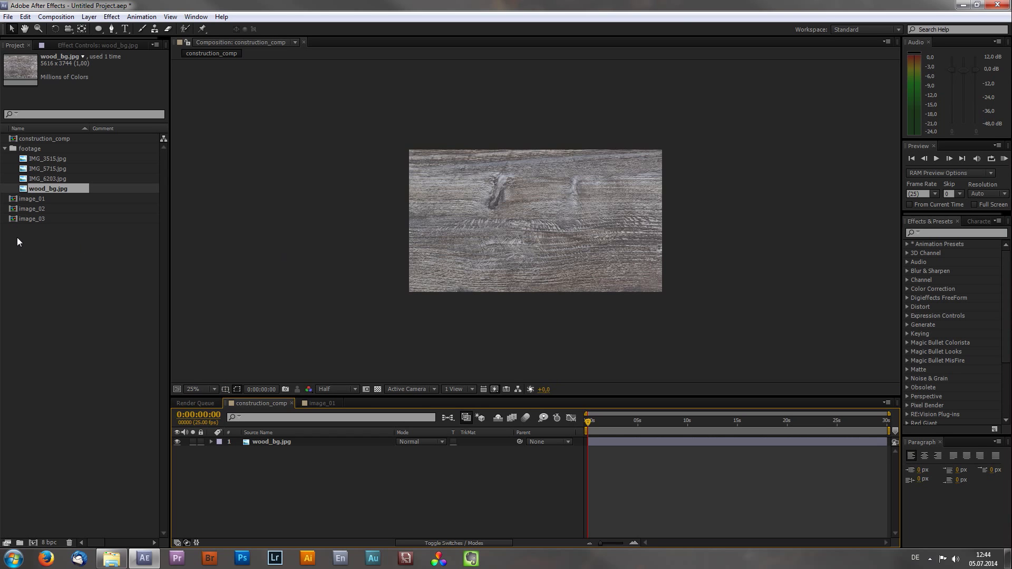
Place the image_01 composition in construction_comp above the wood_bg.jpg layer.
left_click_drag(30, 199, 296, 438)
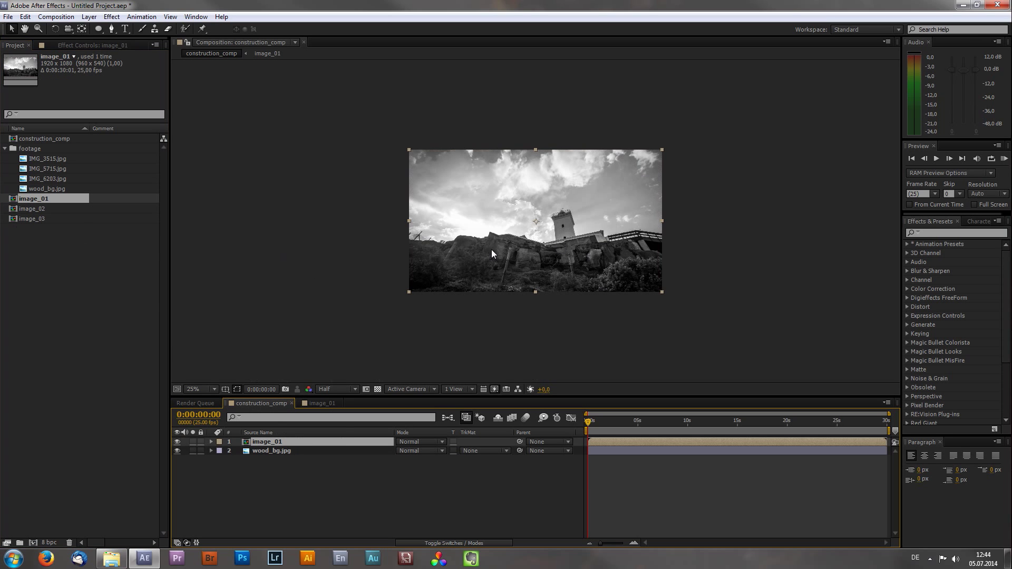
key("period")
left_click(331, 494)
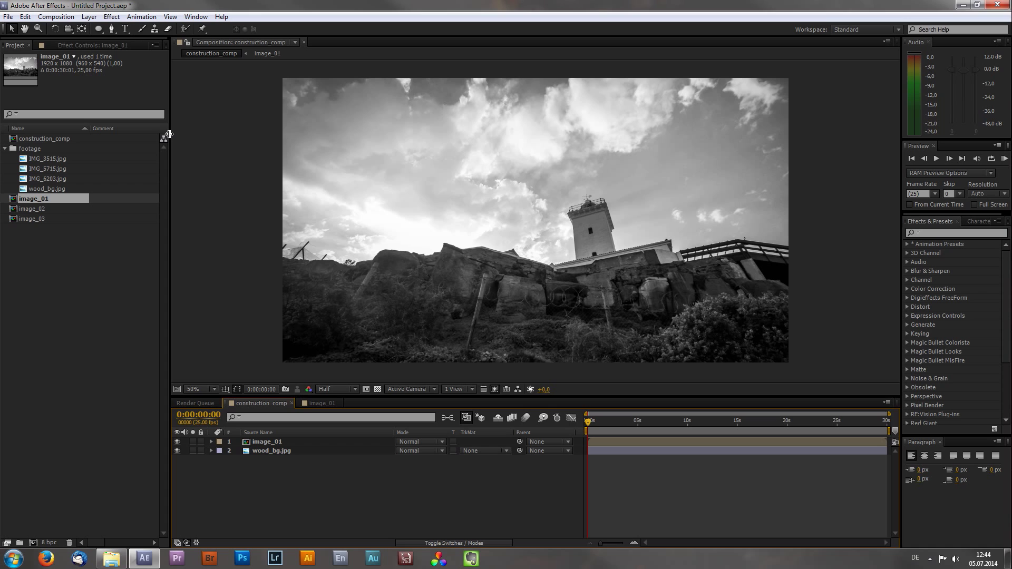
Create a white (FFFFFF) 1920 x 1080 px solid named photoframe in construction_comp.
right_click(299, 477)
mouse_move(348, 375)
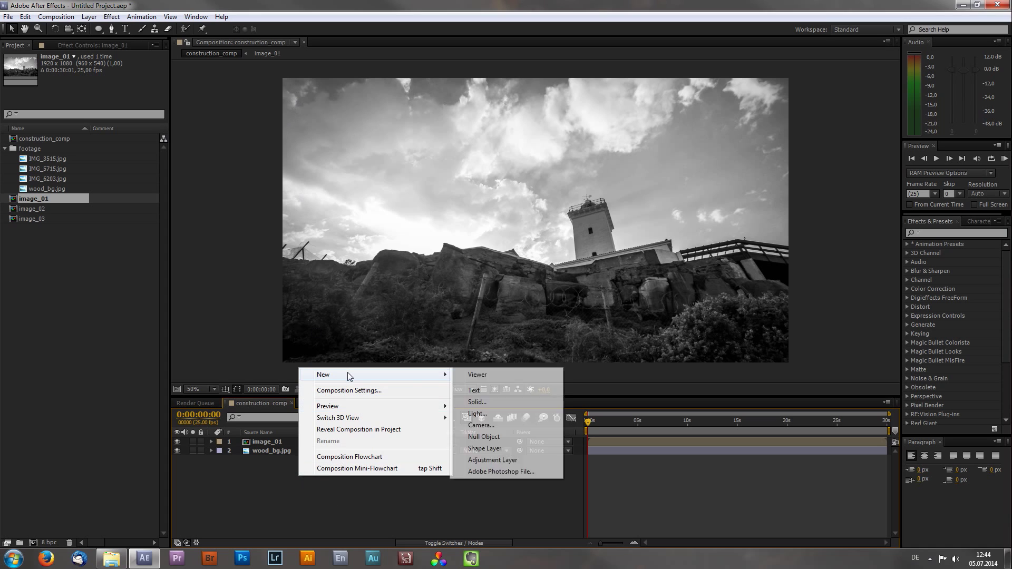
left_click(493, 402)
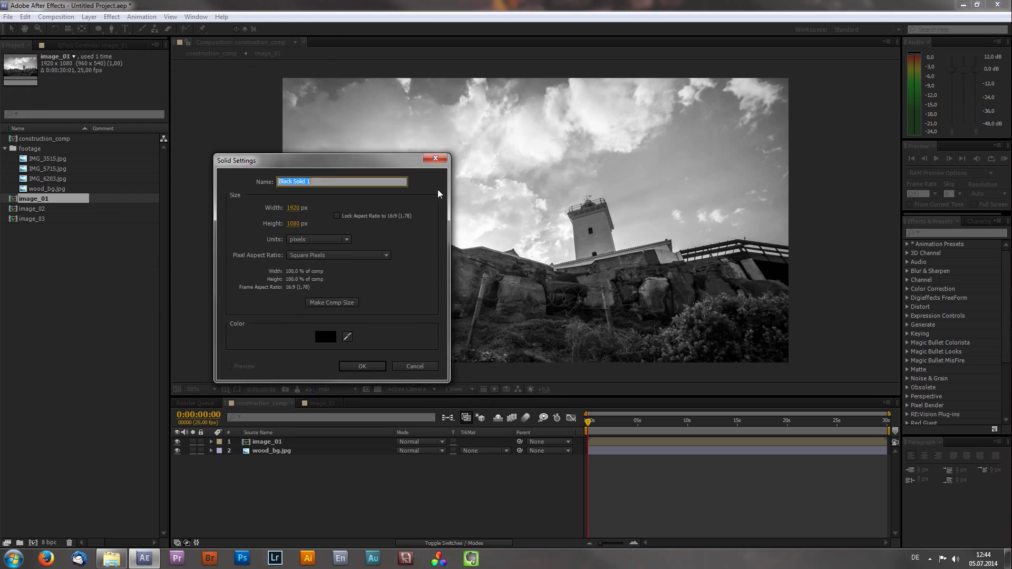
type("photoframe")
left_click(398, 376)
left_click_drag(71, 42, 10, 23)
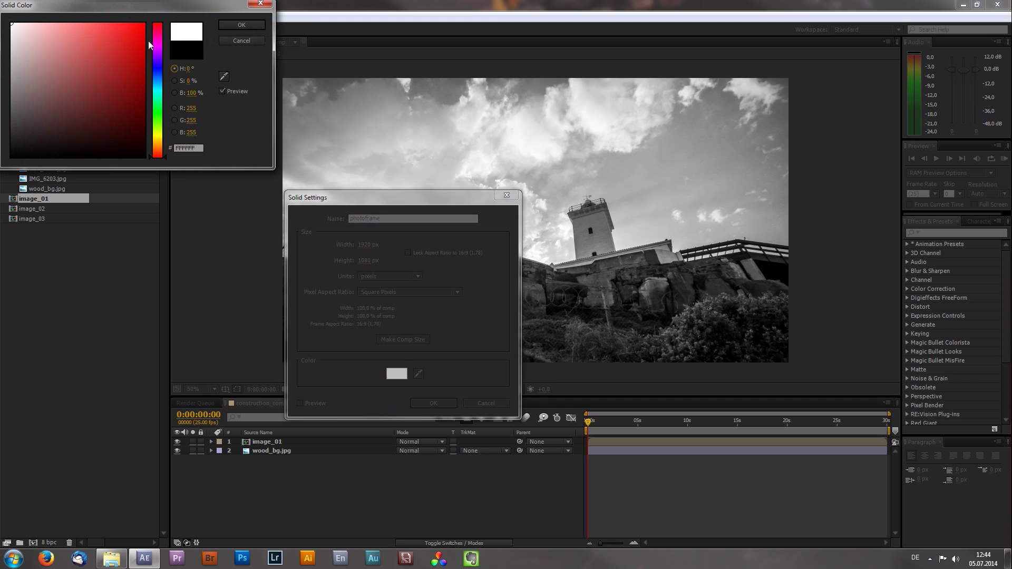
left_click(240, 26)
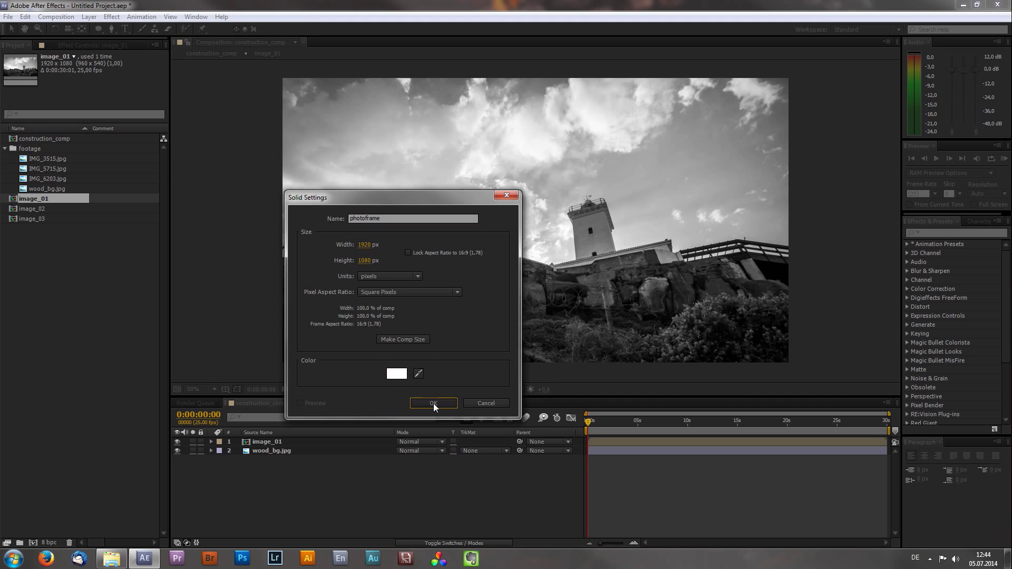
left_click(433, 403)
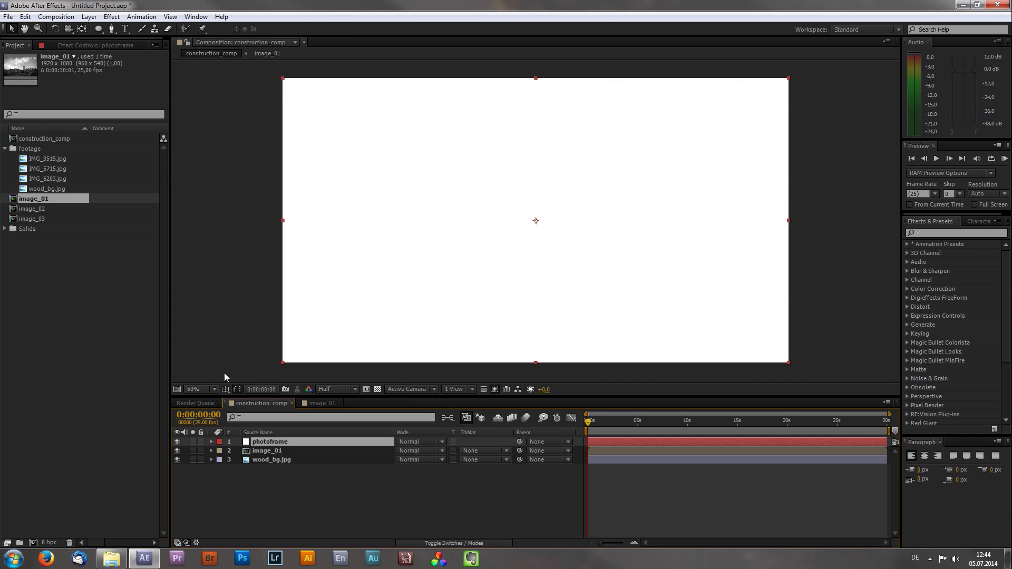
Display the grid overlay in the construction_comp view.
left_click(214, 389)
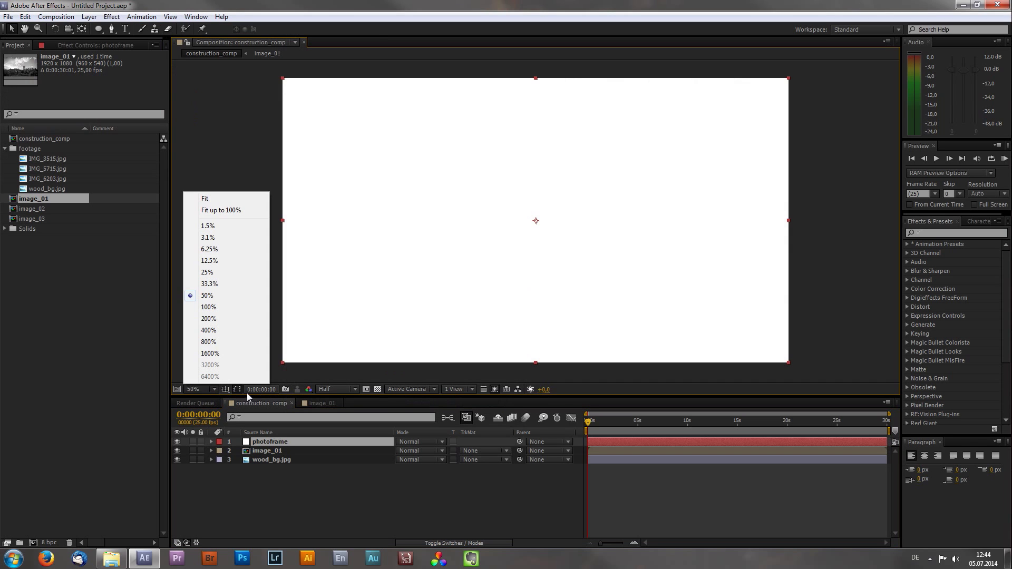
left_click(237, 389)
left_click(252, 430)
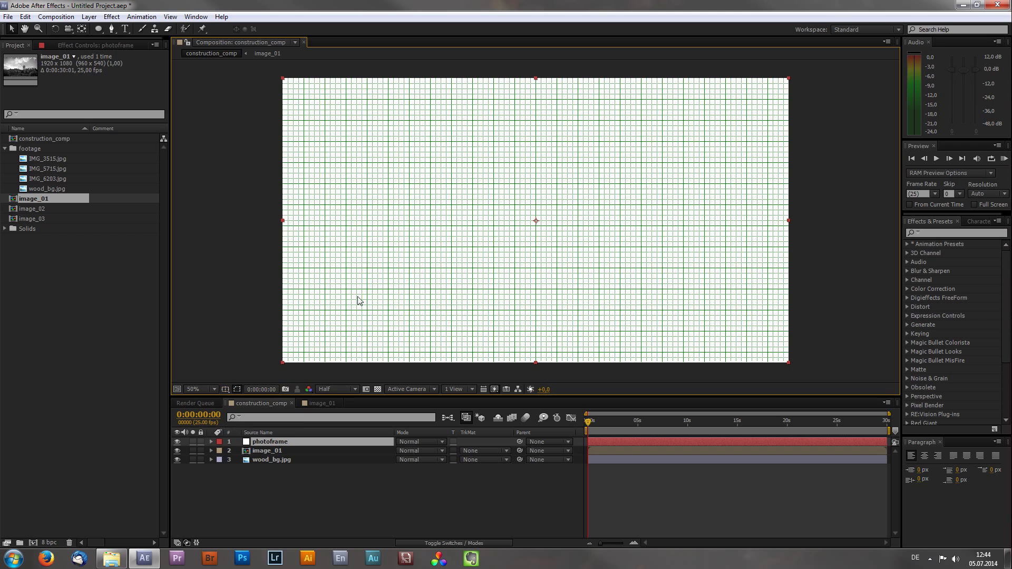
Draw a rectangular mask slightly inside the edges of the photoframe solid and set its mode to Subtract.
left_click_drag(100, 30, 169, 31)
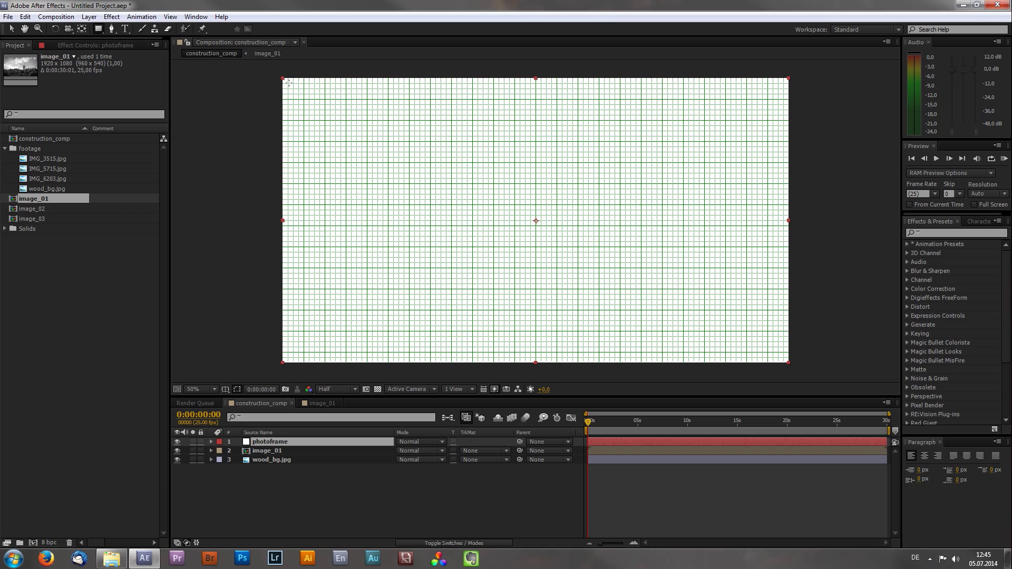
left_click_drag(288, 83, 784, 359)
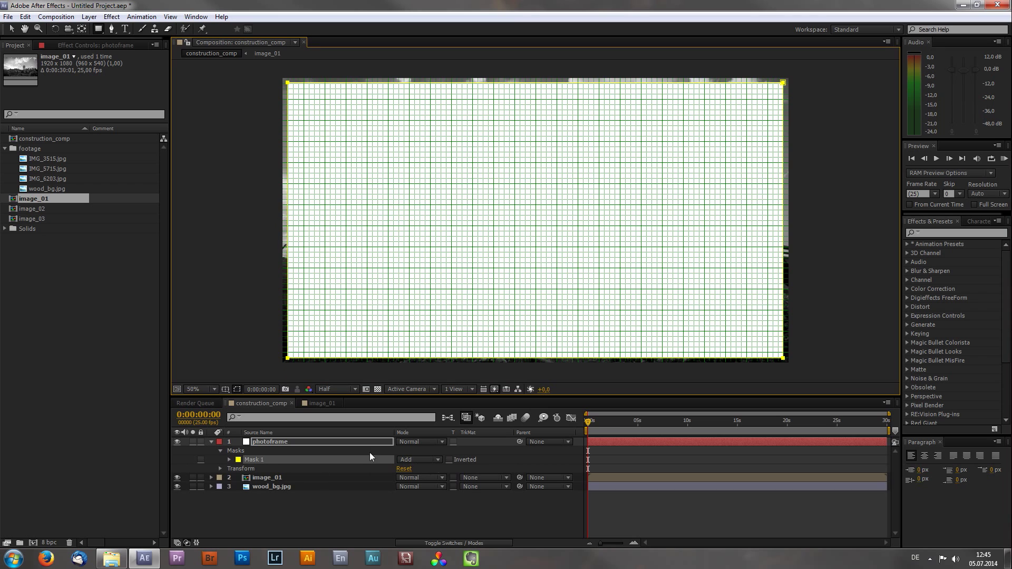
left_click(414, 463)
left_click(426, 494)
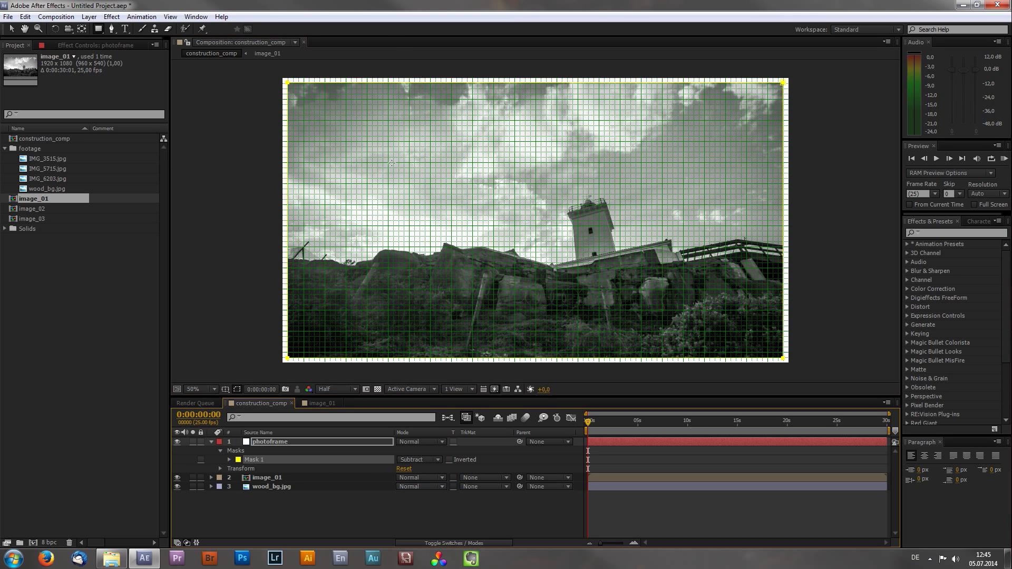
left_click(269, 530)
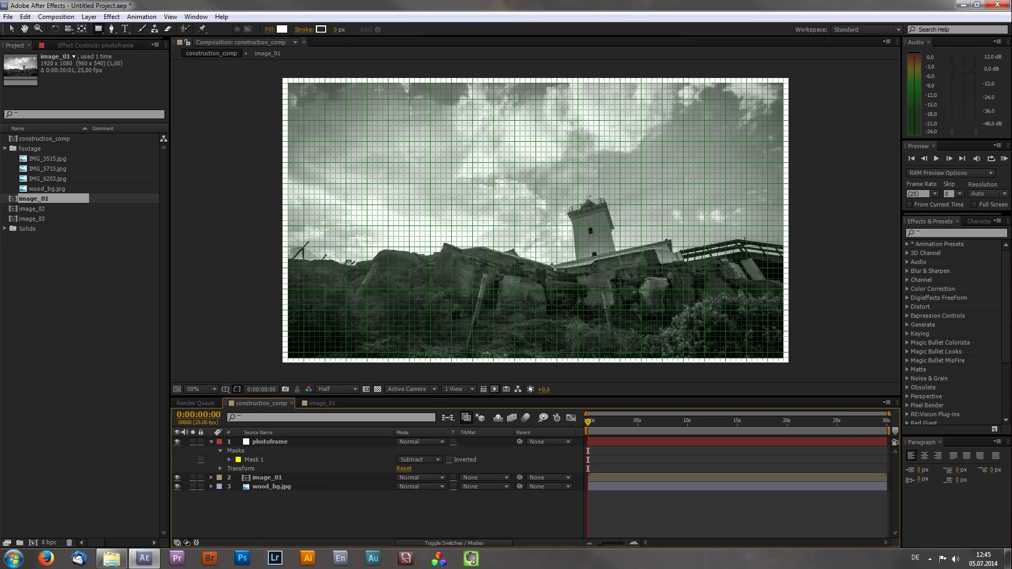
key("v")
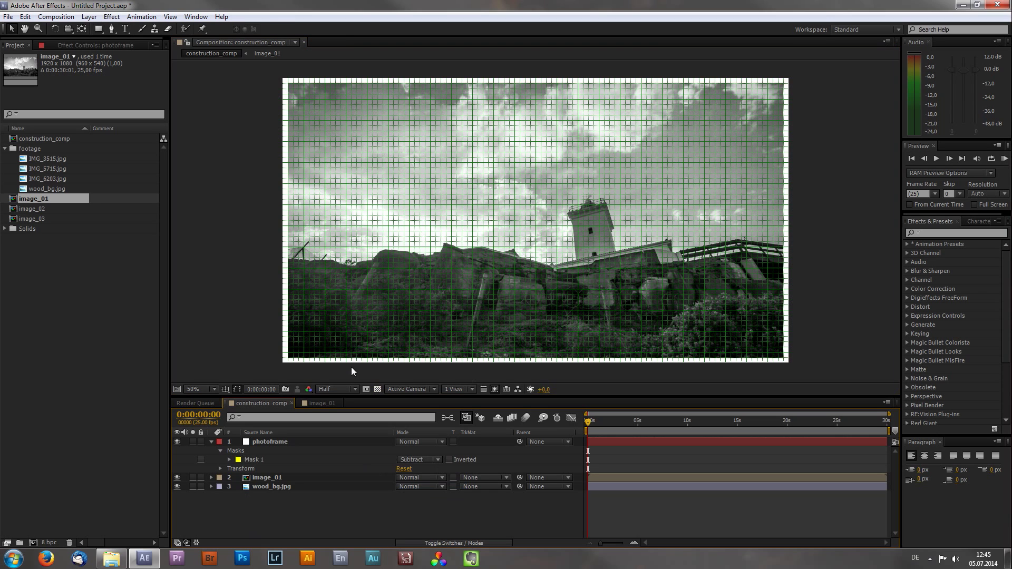
Hide the grid overlay and fit the composition into an enlarged viewer.
left_click(238, 389)
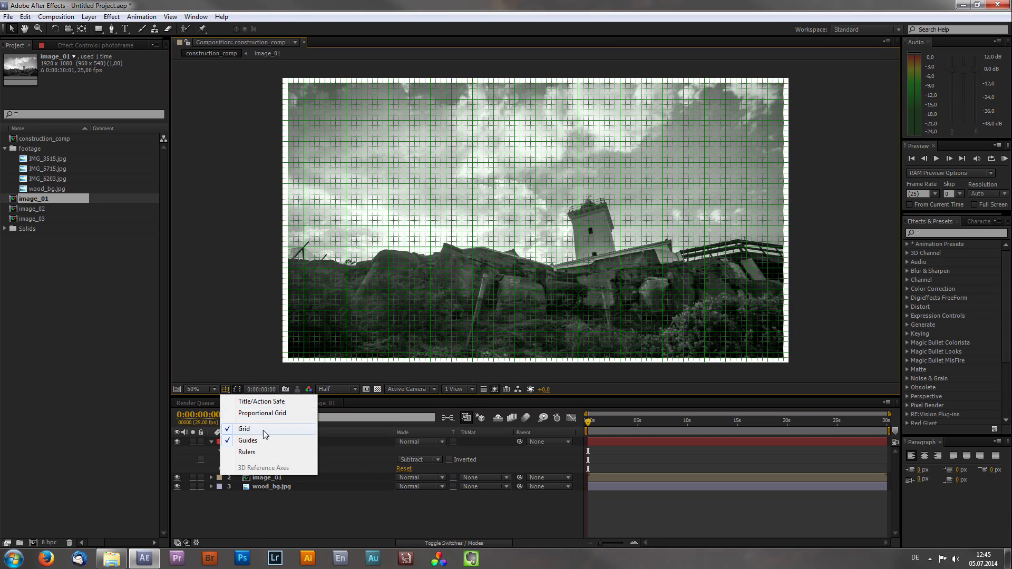
left_click(263, 430)
left_click_drag(370, 397, 372, 415)
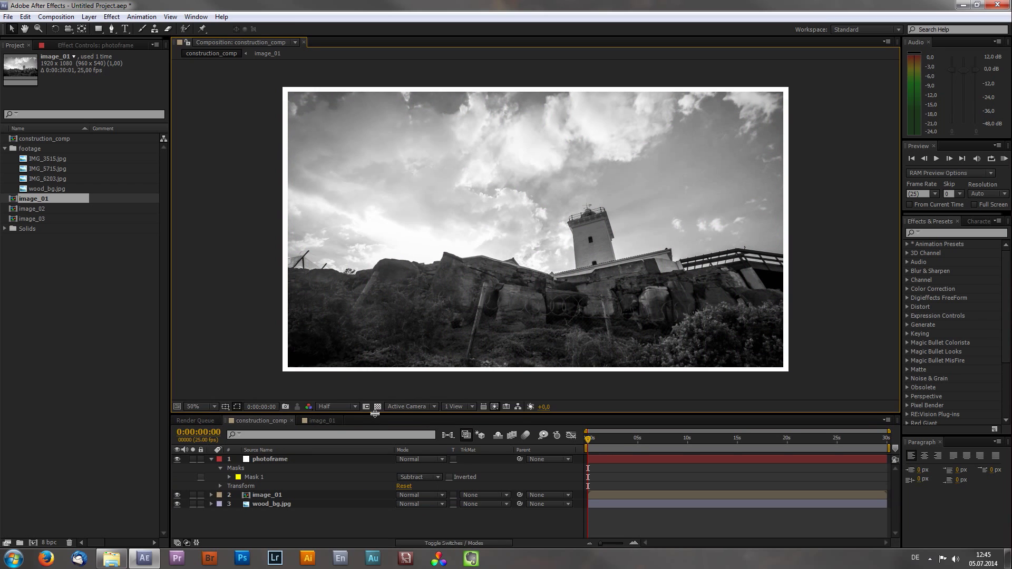
left_click(214, 407)
left_click(245, 227)
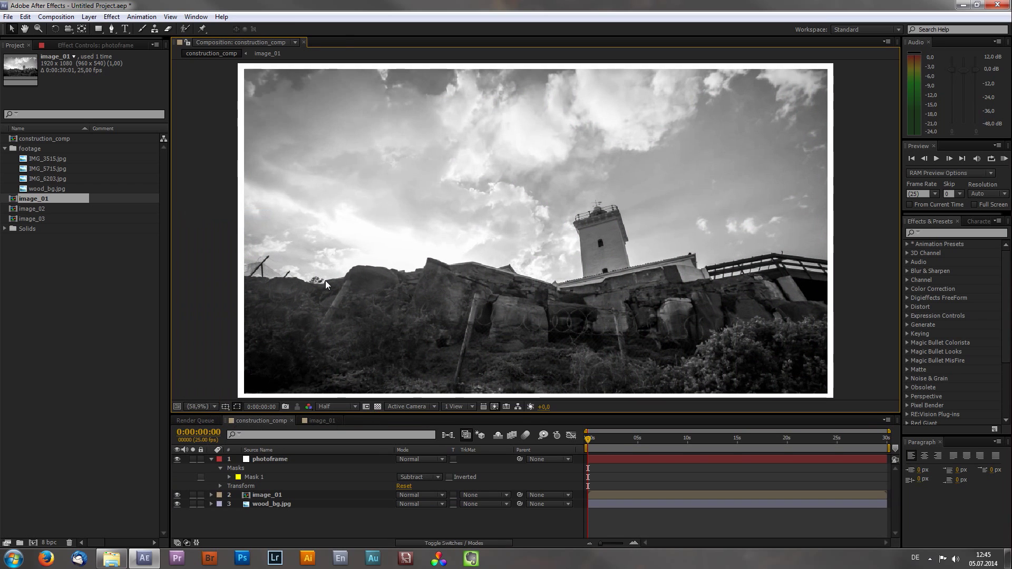
Add a Drop Shadow layer style to the photoframe layer.
left_click(279, 459)
right_click(303, 462)
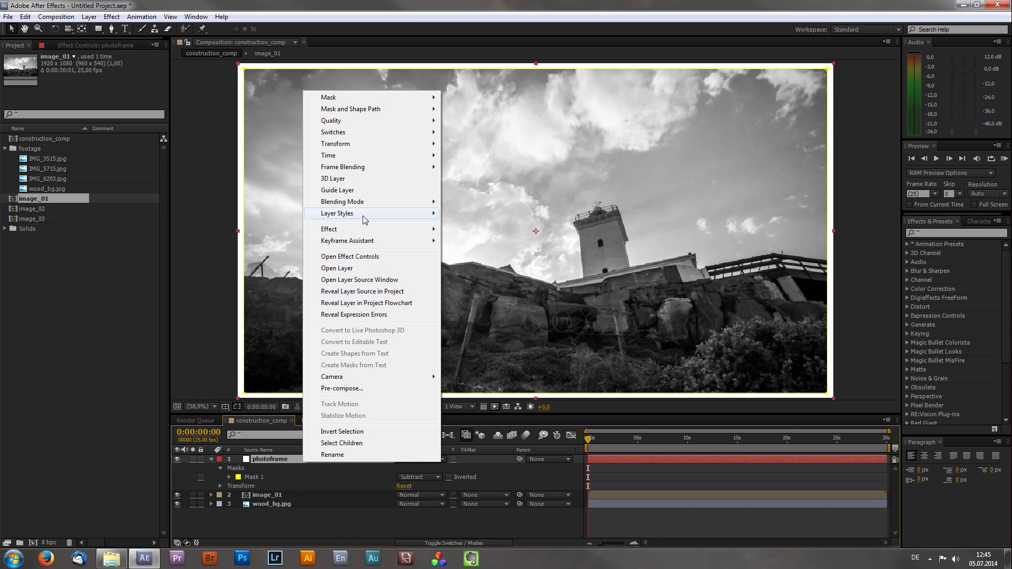
mouse_move(363, 216)
left_click(492, 255)
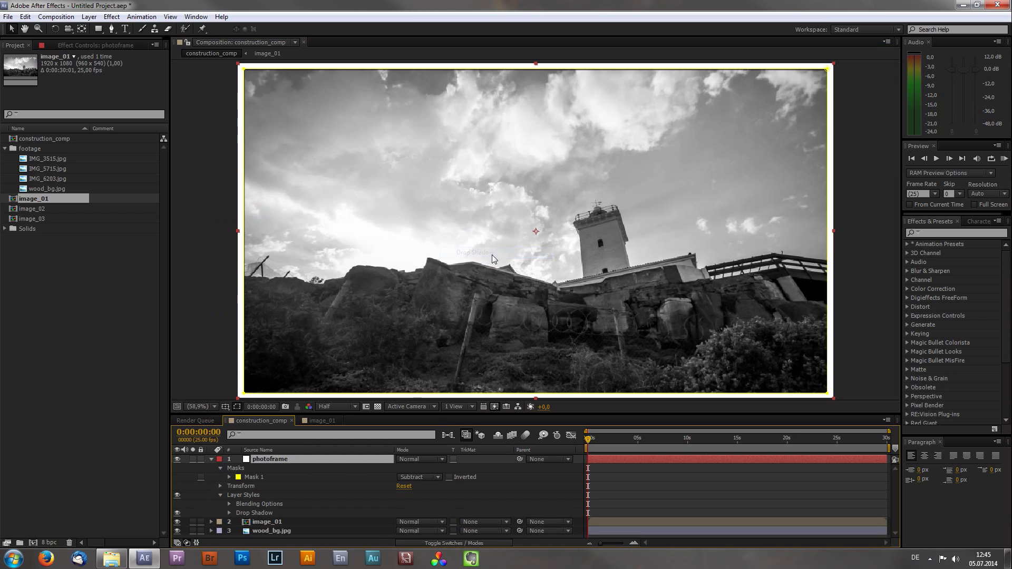
Set the photoframe's drop shadow distance to 10 and size to 10, and adjust its opacity.
scroll(417, 109, "up", 3)
left_click_drag(459, 232, 694, 225)
scroll(498, 217, "up", 1)
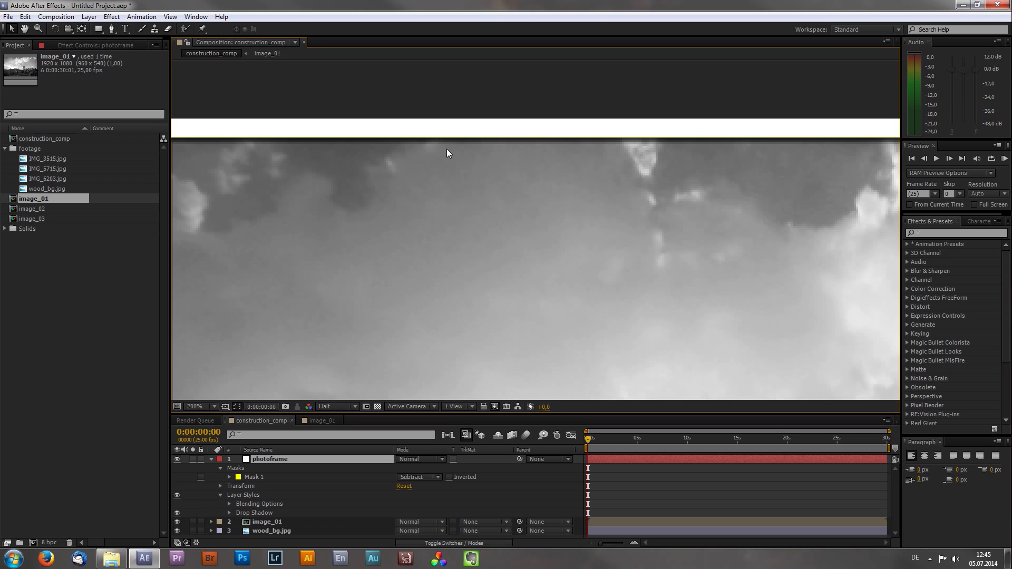
left_click(229, 513)
scroll(377, 485, "down", 2)
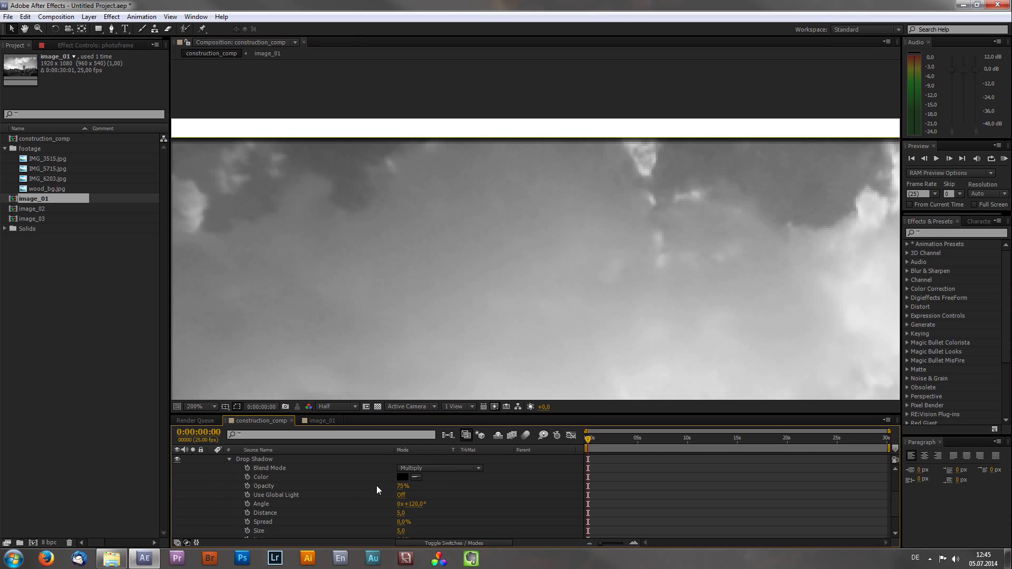
left_click(400, 512)
type("10")
key("Return")
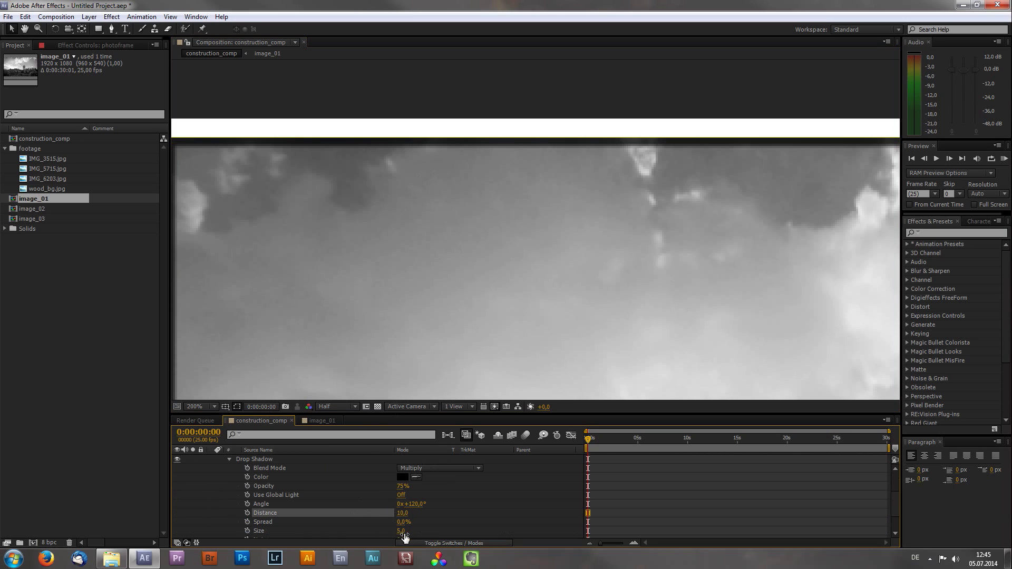
left_click(403, 531)
key("Return")
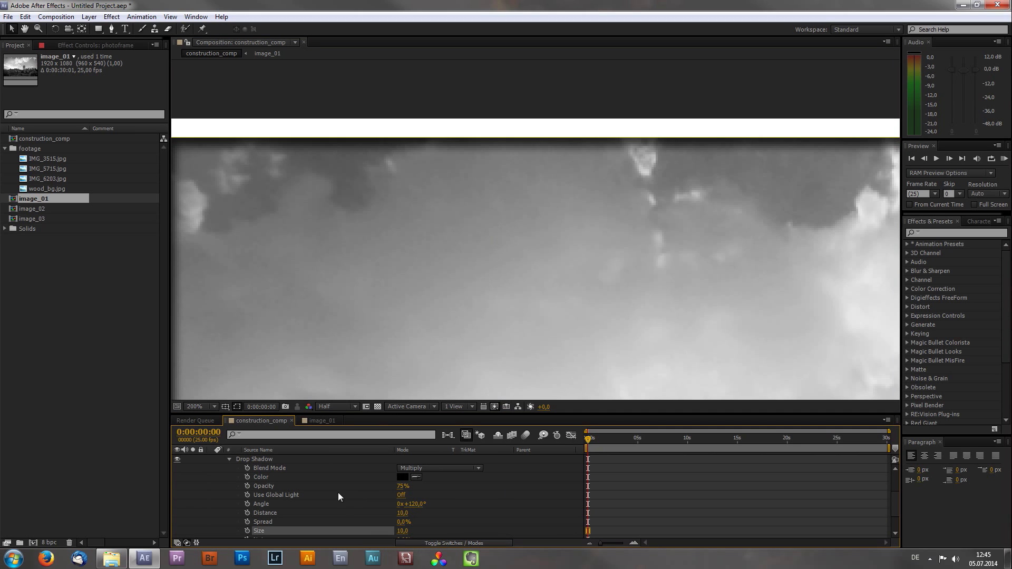
left_click(403, 487)
key("Return")
scroll(280, 479, "up", 3)
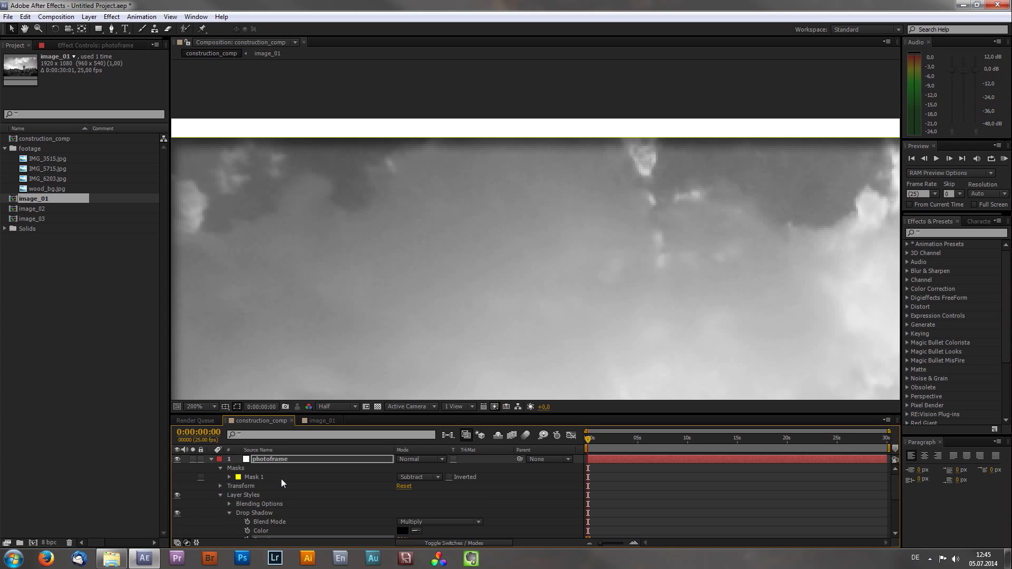
Collapse the photoframe layer's properties and turn photoframe, image_01 and wood_bg.jpg into 3D layers.
key("u")
left_click(271, 510)
left_click(203, 407)
left_click(252, 216)
left_click(257, 498)
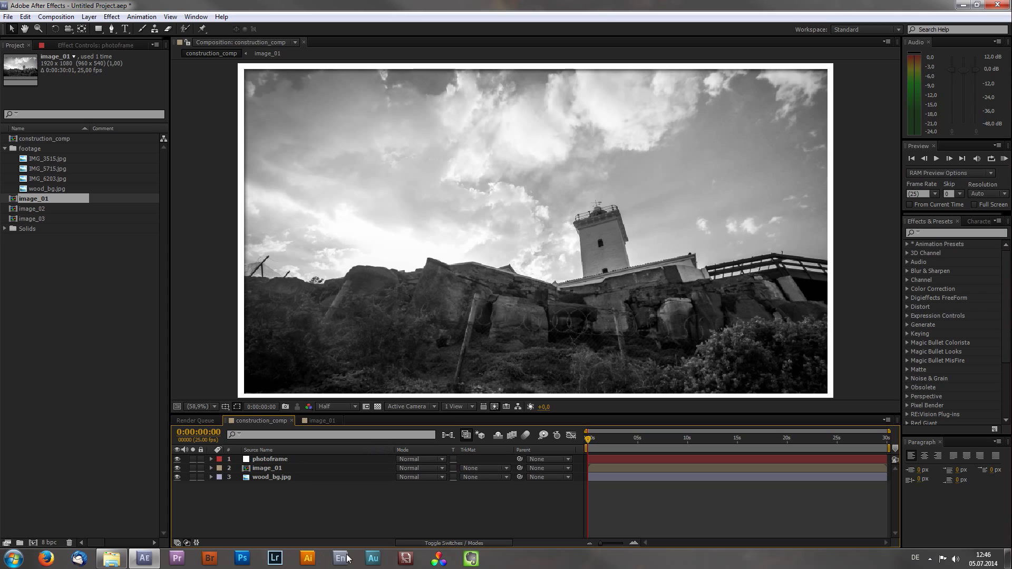
left_click(475, 543)
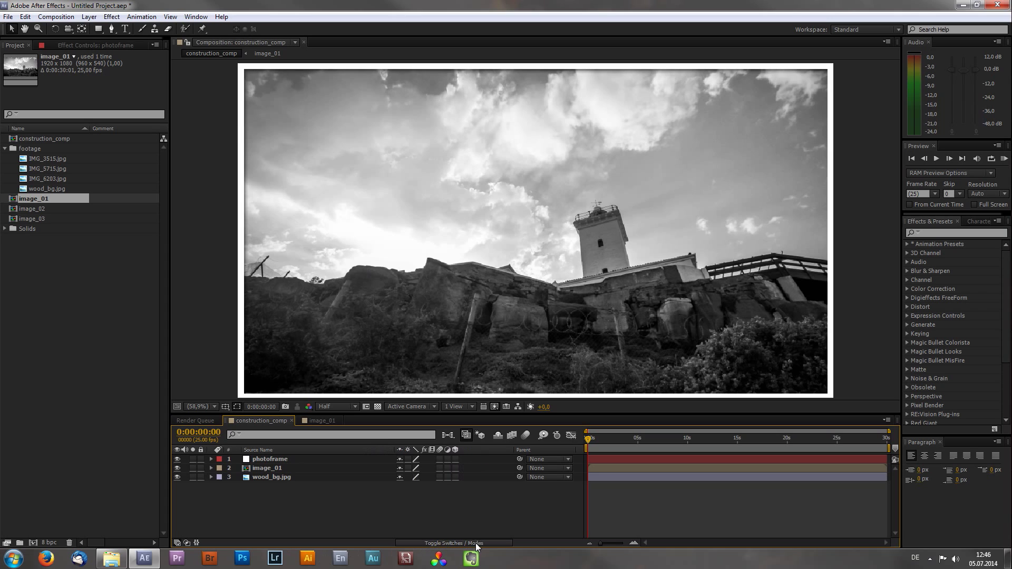
left_click(456, 460)
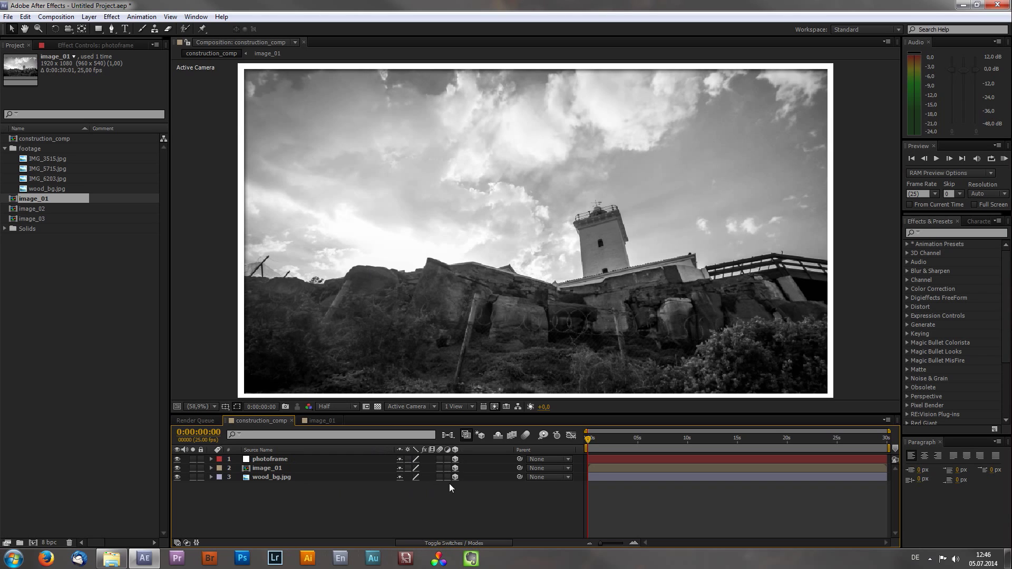
Create a two-node camera named Camera 1 with the 50mm preset in construction_comp.
right_click(317, 495)
mouse_move(384, 393)
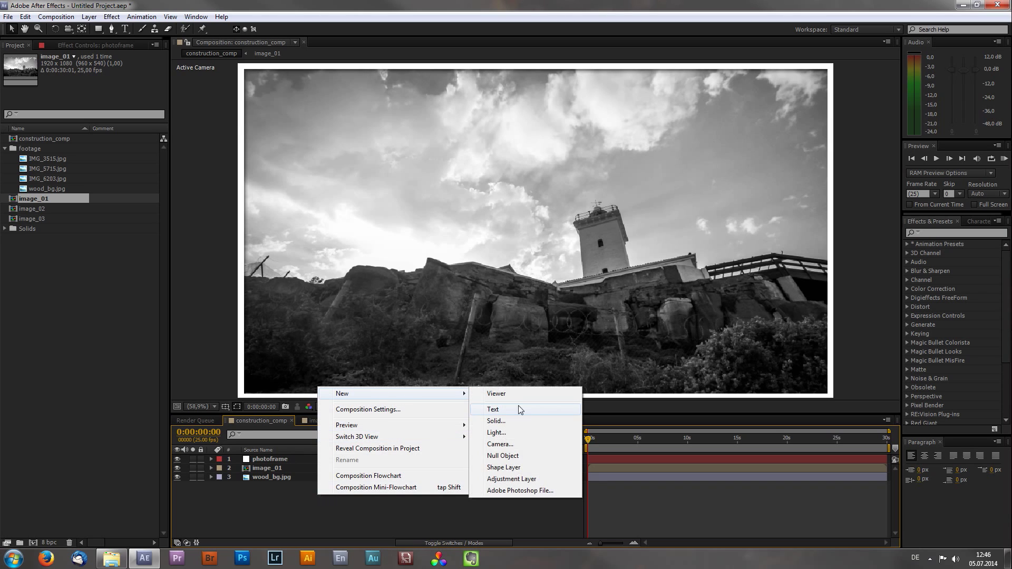
left_click(518, 444)
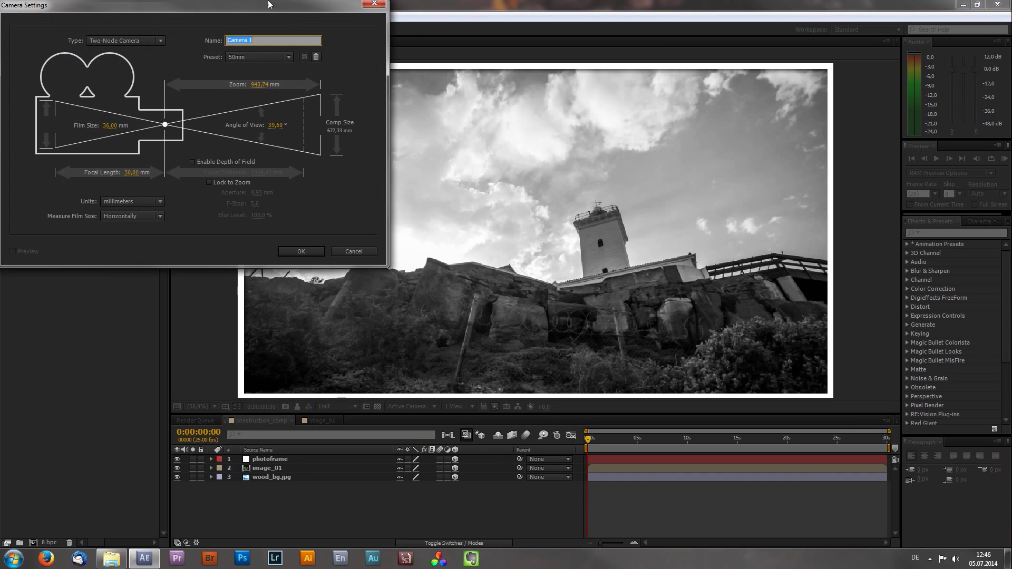
left_click_drag(268, 4, 491, 81)
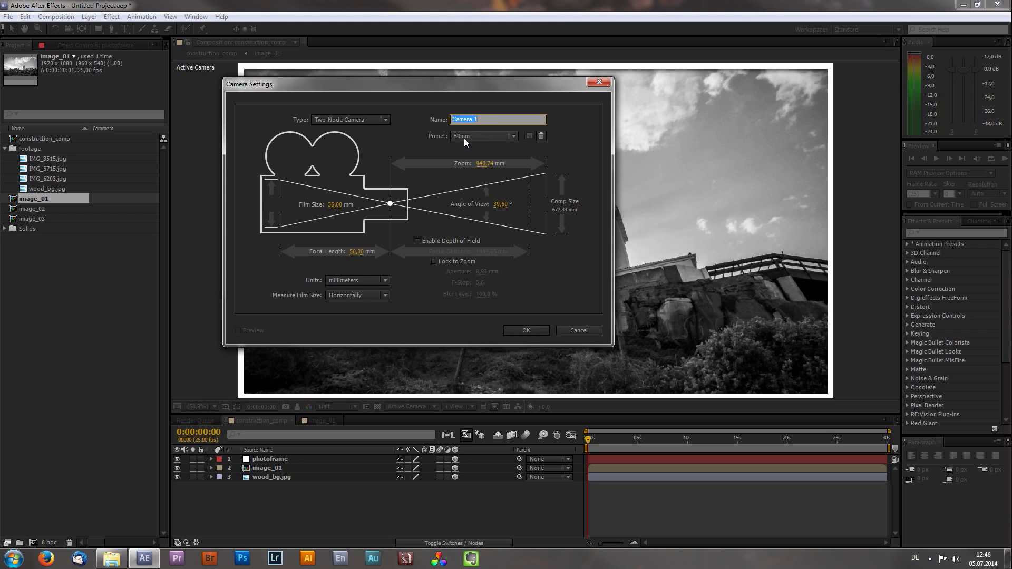
left_click(527, 330)
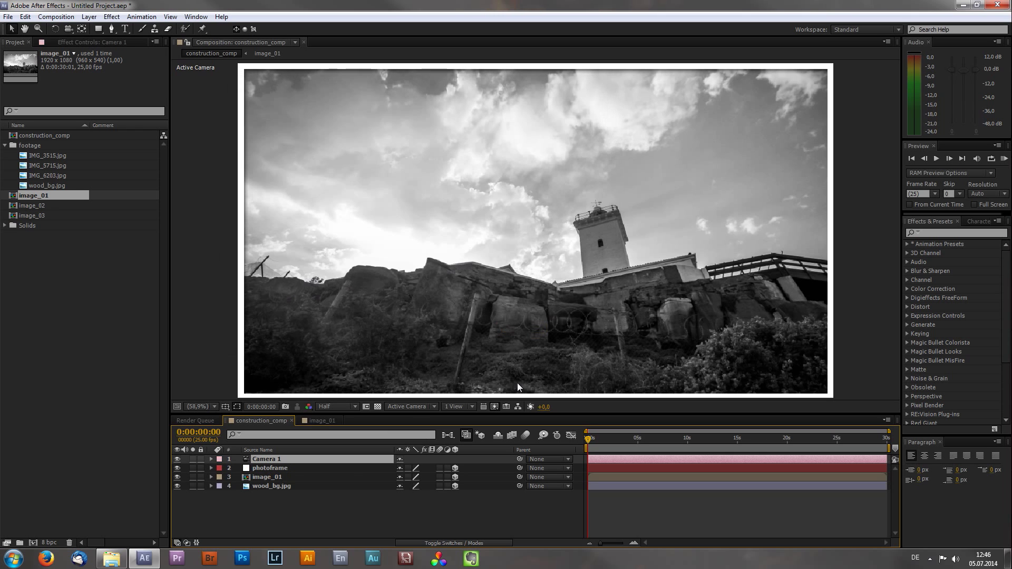
Create a null object in construction_comp and rename it camera controller.
right_click(295, 505)
mouse_move(358, 405)
left_click(518, 466)
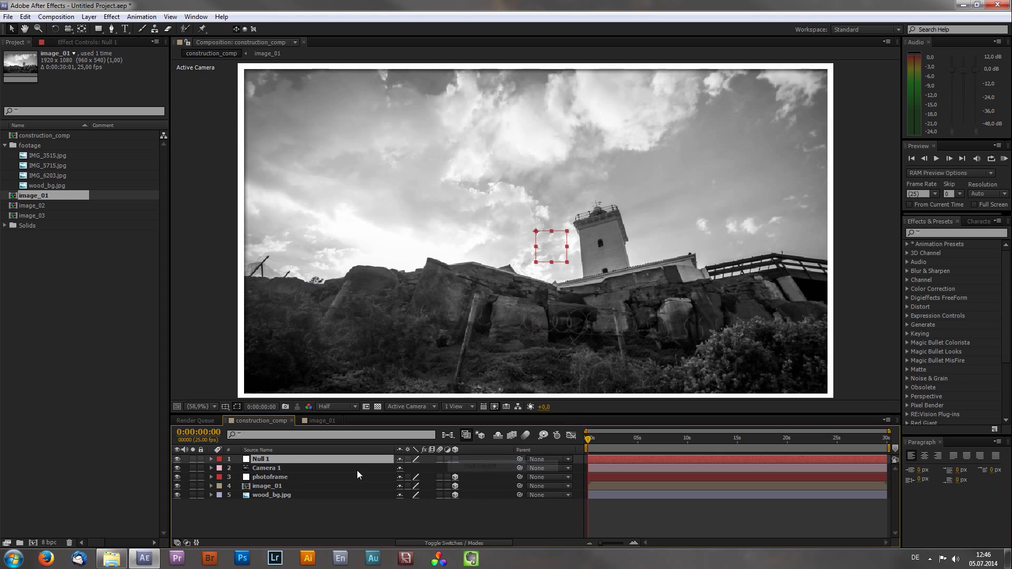
key("Return")
type("camera con")
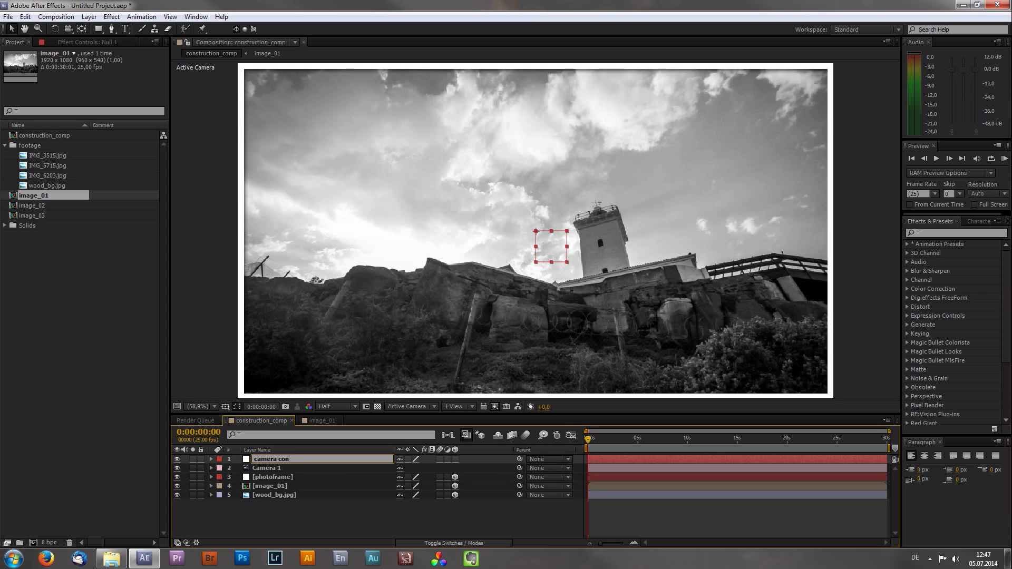
type("troller")
key("Return")
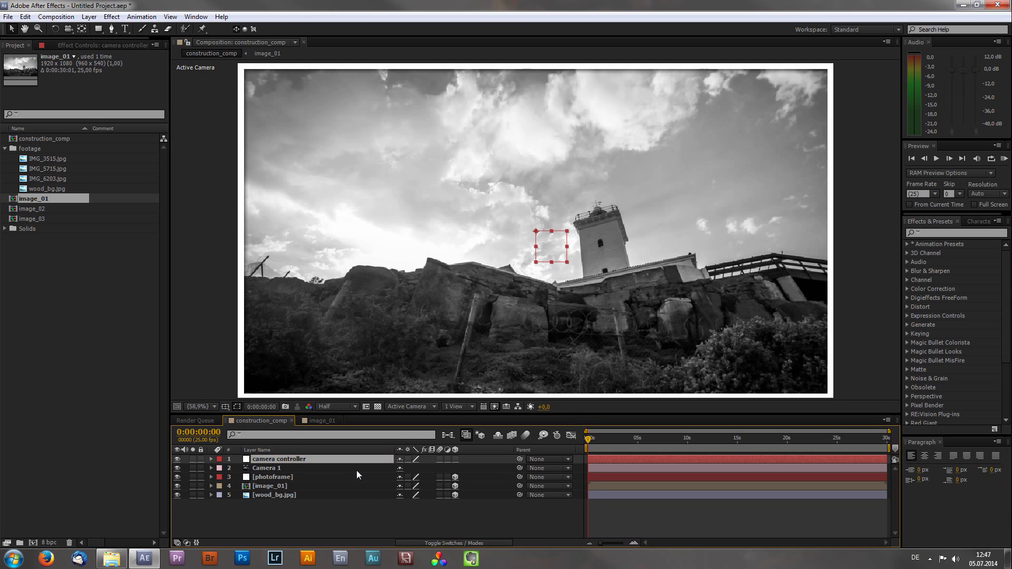
Parent Camera 1 to the camera controller as a 3D null and lock the camera layer.
left_click(455, 459)
left_click_drag(520, 467, 330, 460)
left_click(264, 468)
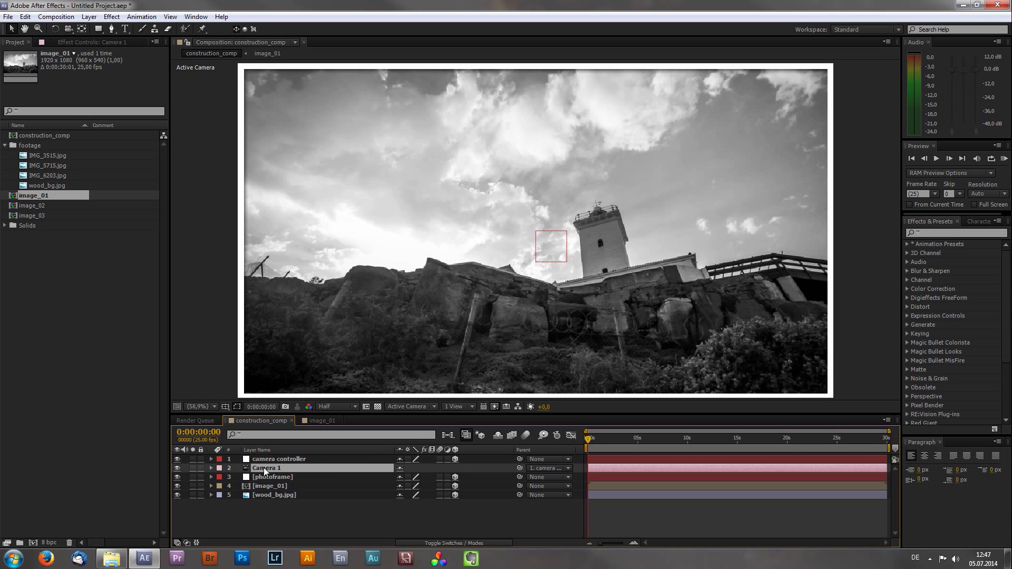
left_click(201, 468)
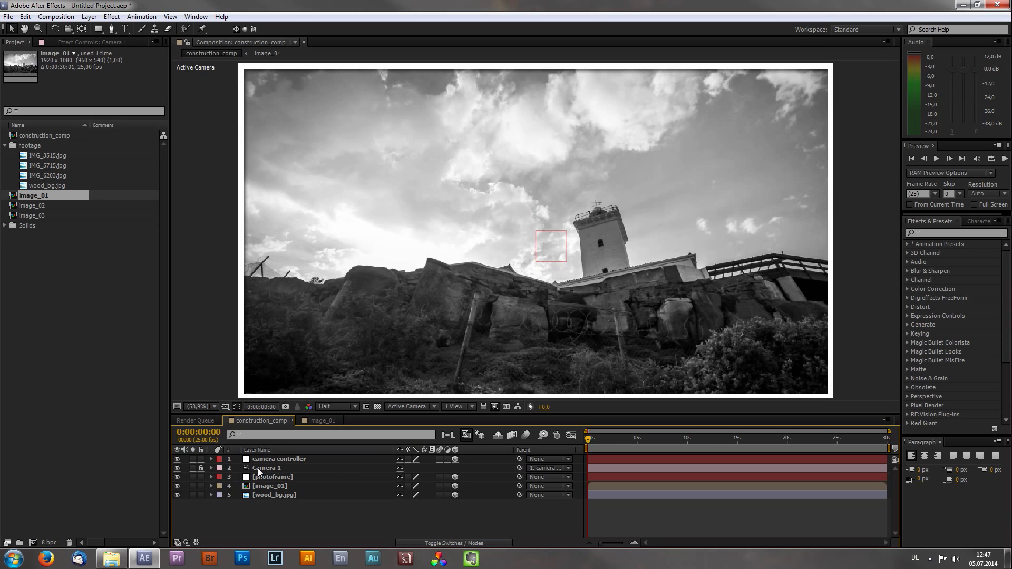
Move the camera controller back along its Z axis until the wood background just fills the frame around the photo.
left_click(291, 459)
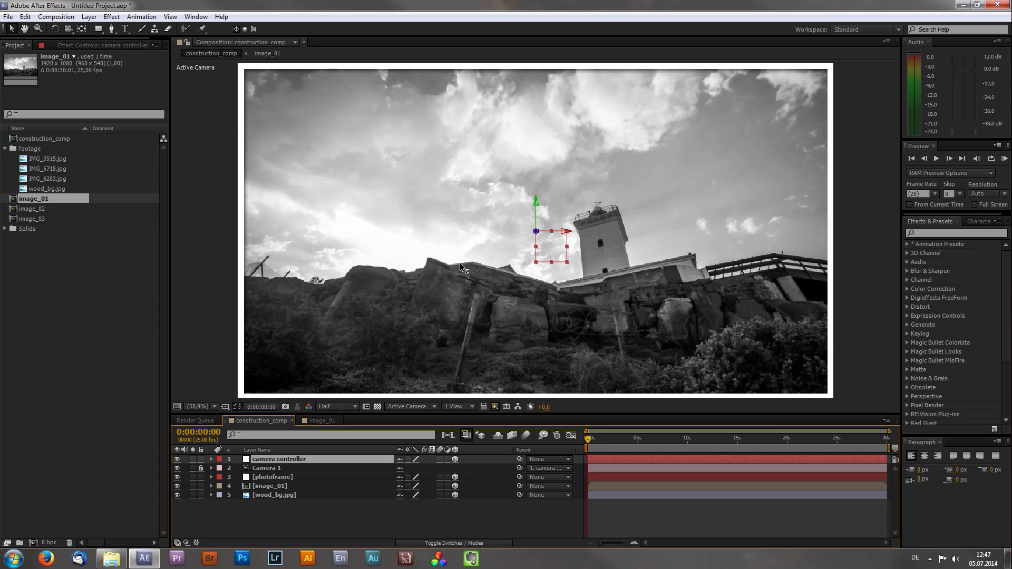
left_click_drag(526, 236, 960, 180)
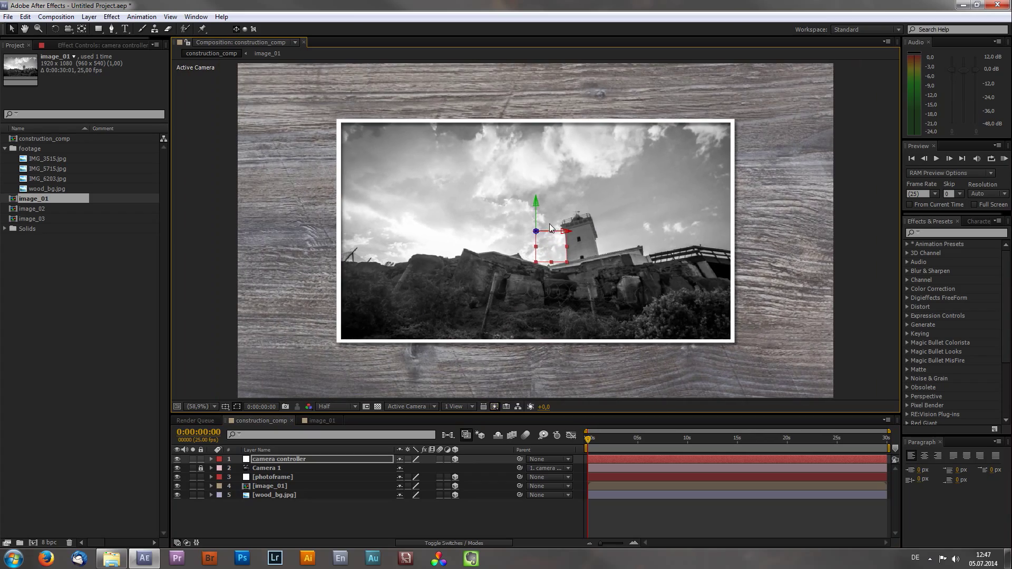
left_click_drag(535, 231, 993, 173)
mouse_move(536, 231)
left_mouse_down()
mouse_move(782, 204)
mouse_move(539, 230)
left_mouse_up()
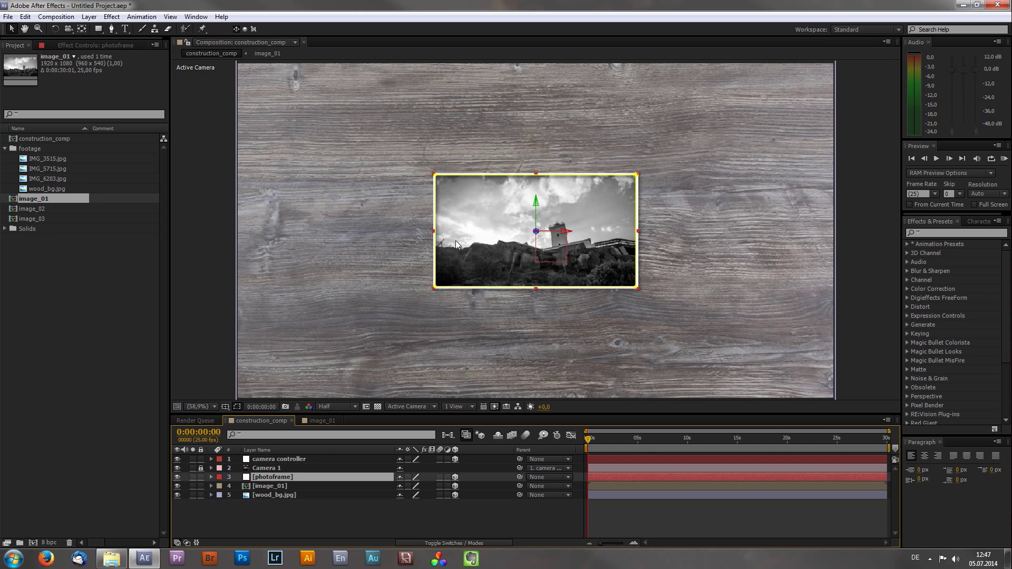
Scale the photoframe layer uniformly to 40%.
key("s")
left_click_drag(445, 486, 415, 487)
scroll(500, 296, "up", 4)
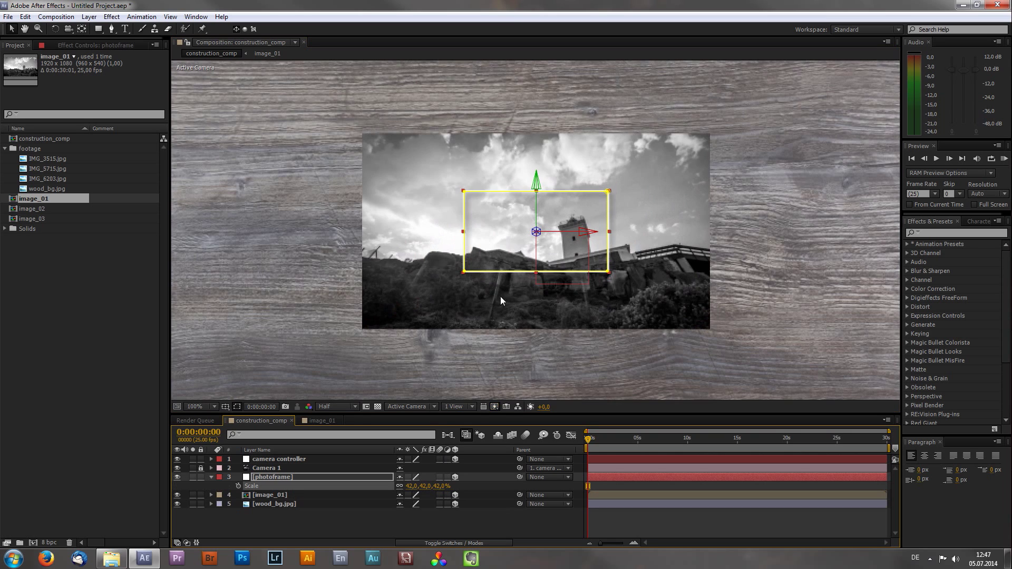
left_click(442, 486)
type("40")
key("Return")
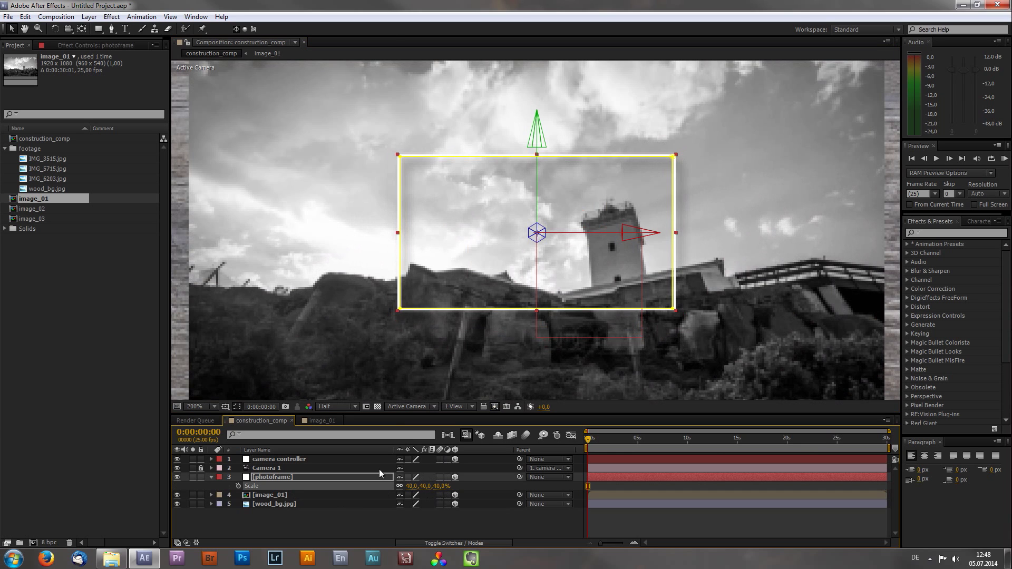
scroll(436, 251, "down", 2)
left_click(289, 476)
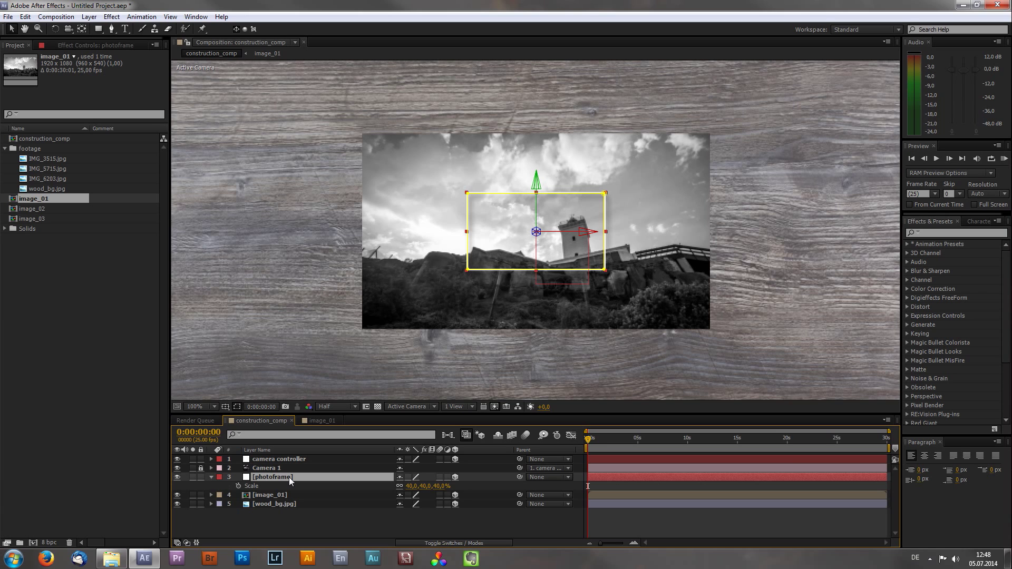
Move the photoframe layer to the photo's upper-left area and set its Z rotation to -11°.
left_click_drag(572, 234, 312, 220)
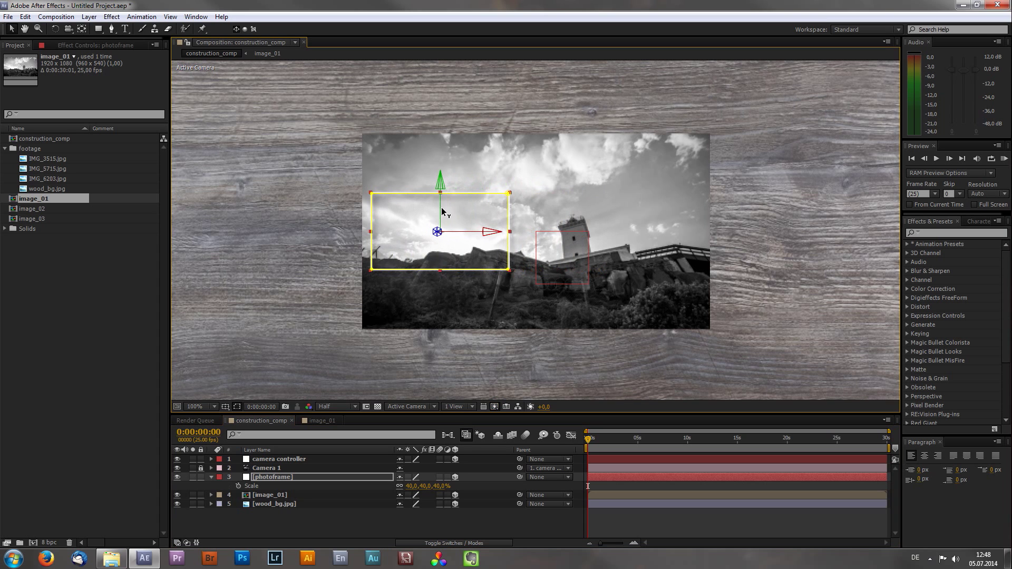
left_click_drag(443, 184, 439, 87)
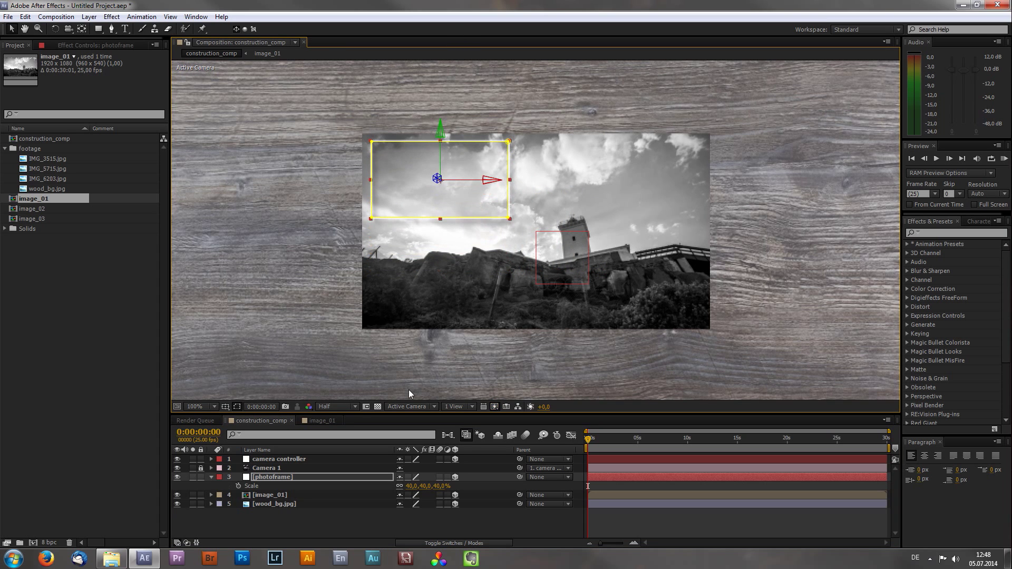
key("r")
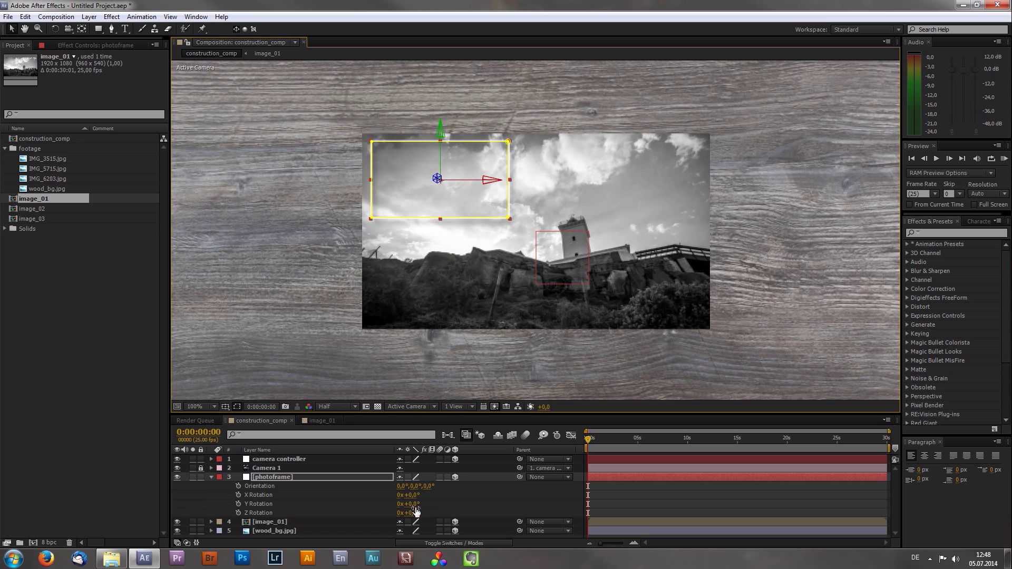
left_click_drag(416, 513, 410, 513)
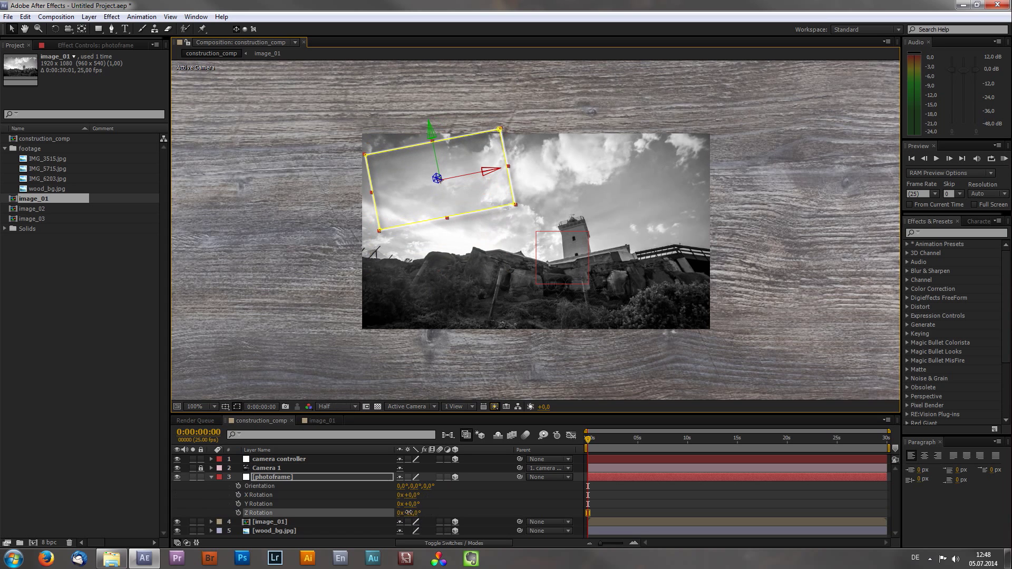
Set the composition preview resolution to Full and inspect the tilted frame's edges up close.
left_click_drag(430, 139, 532, 270)
scroll(414, 135, "up", 1)
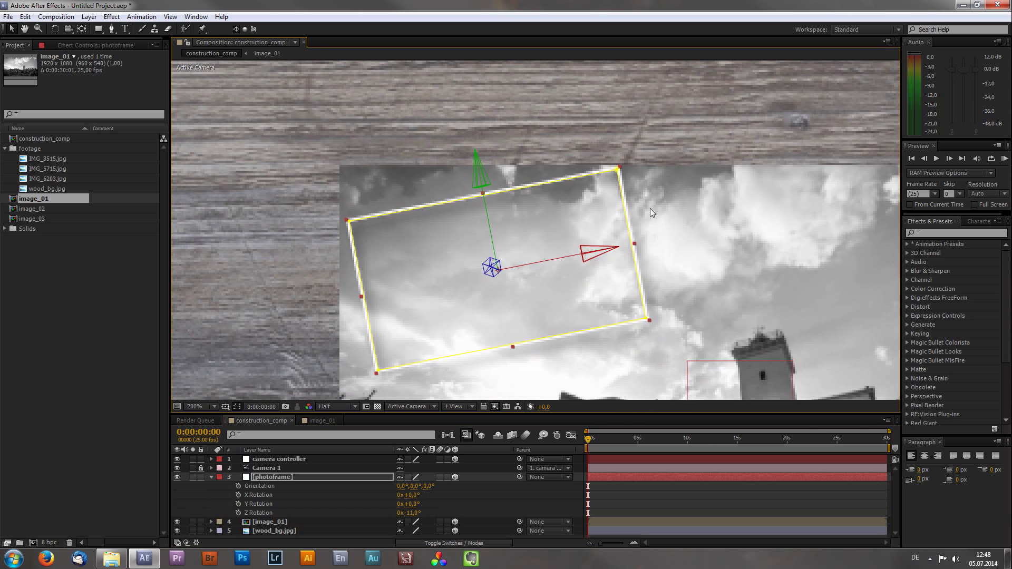
left_click(337, 406)
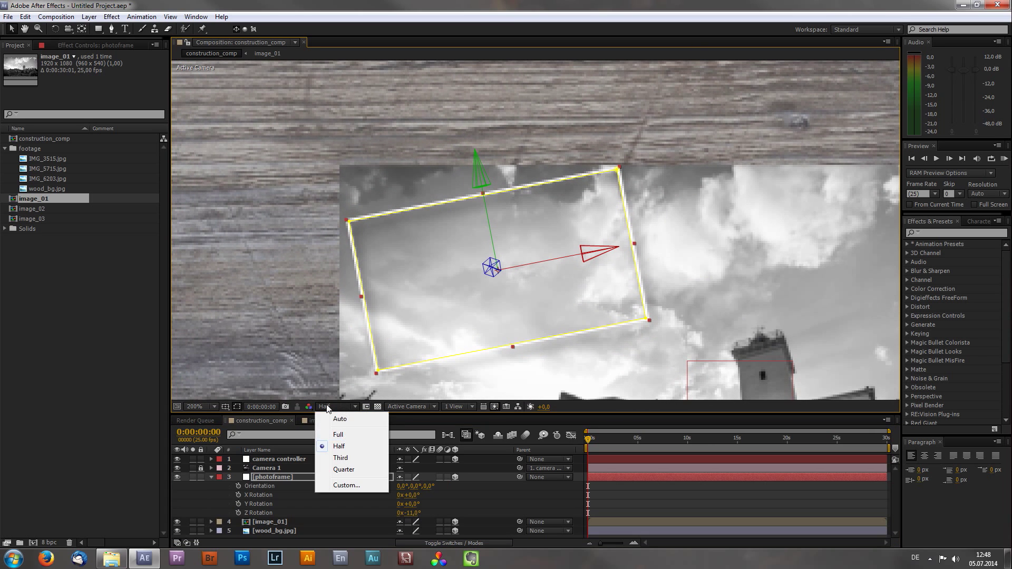
left_click(340, 436)
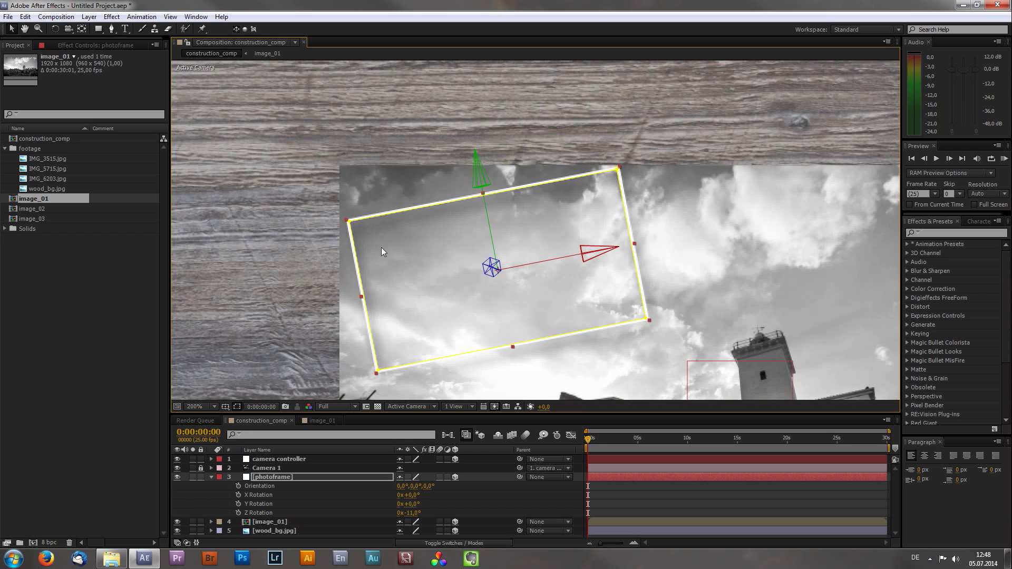
key("period")
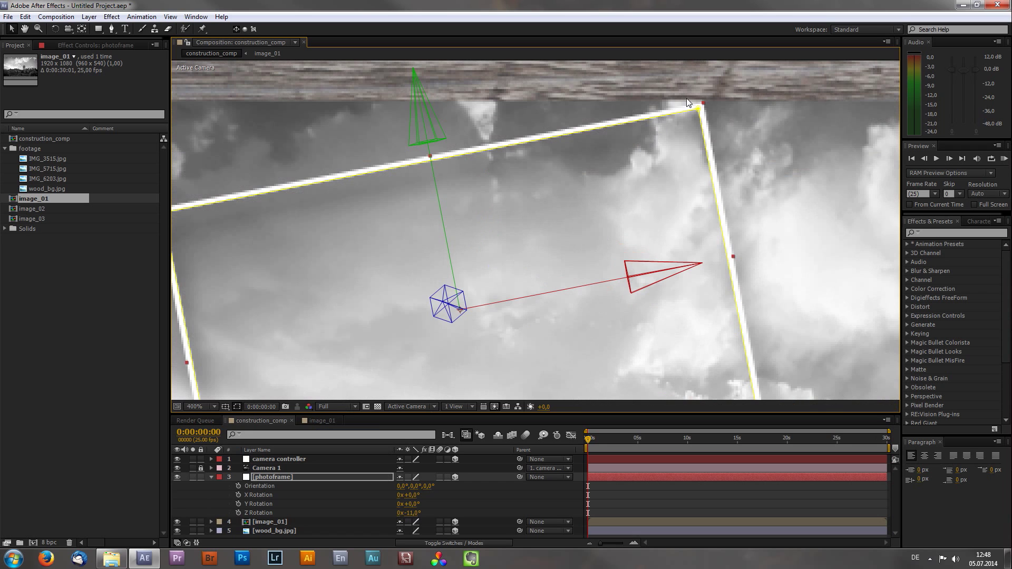
key("comma")
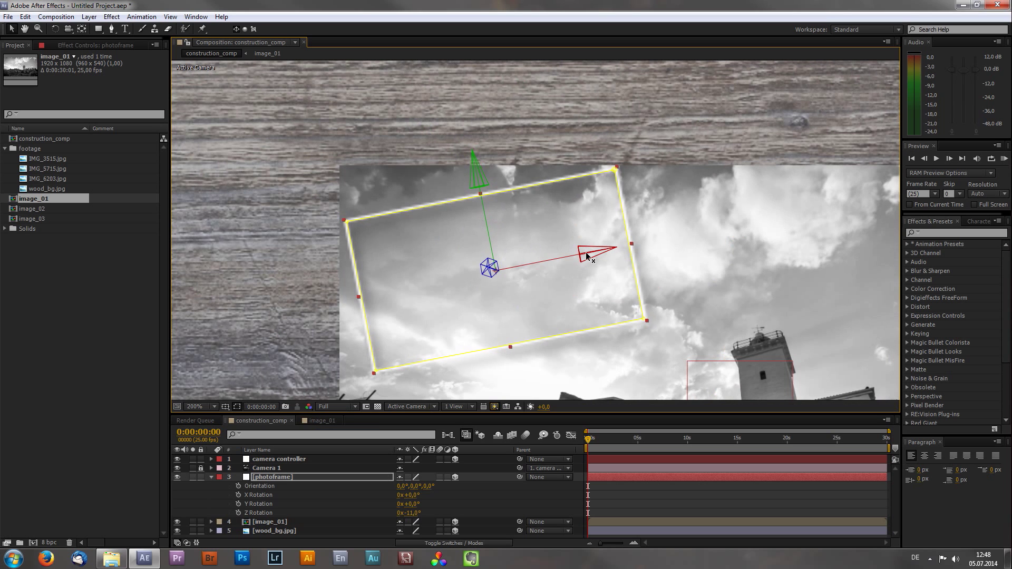
key("comma")
left_click_drag(598, 301, 495, 230)
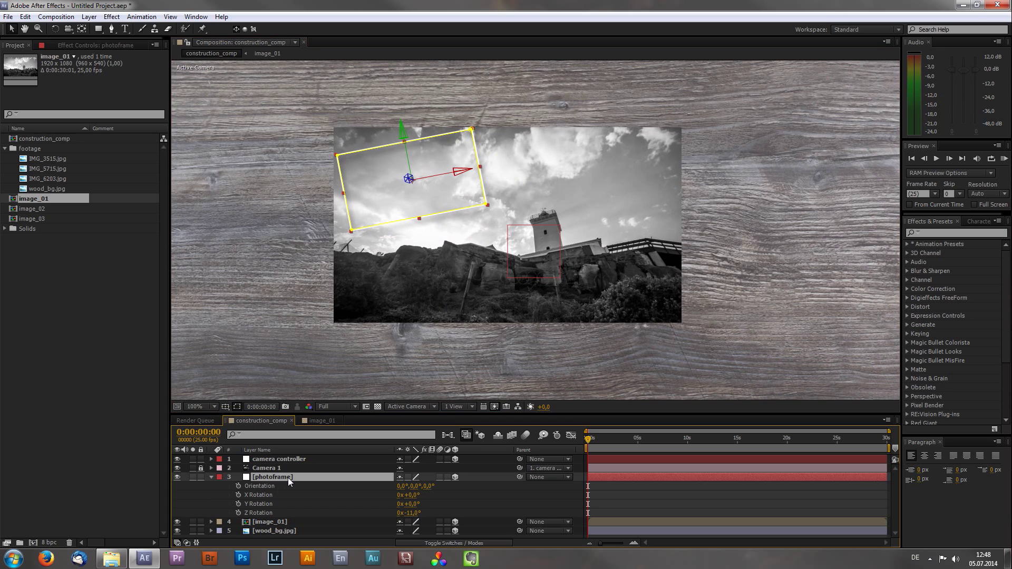
Duplicate the photoframe layer, place the copy beside the first frame at the photo's top, and set its Z rotation to 6°.
left_click(25, 17)
left_click(51, 129)
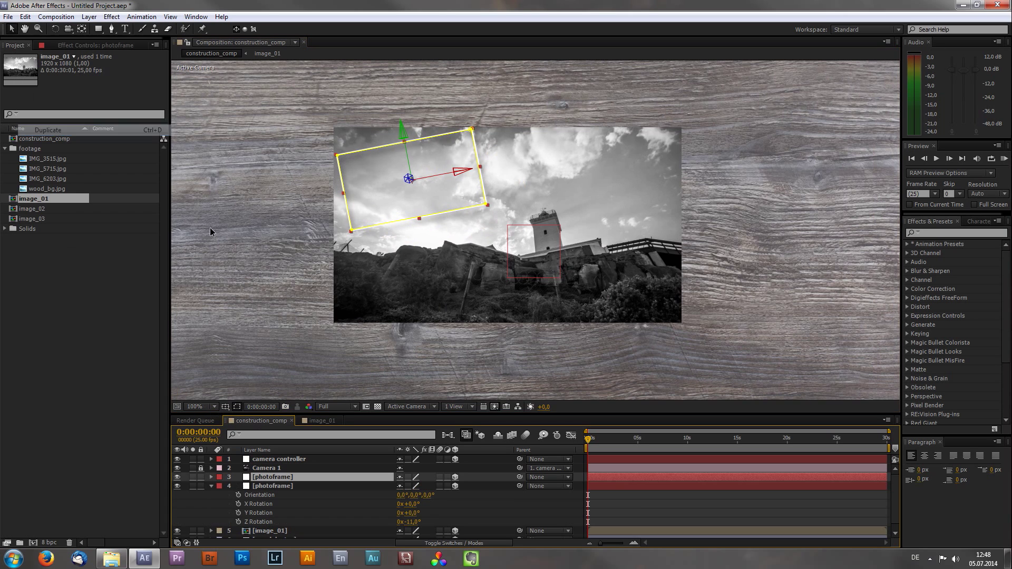
left_click_drag(460, 168, 584, 146)
left_click_drag(529, 111, 530, 131)
key("r")
mouse_move(418, 514)
left_mouse_down()
mouse_move(429, 511)
mouse_move(418, 508)
left_mouse_up()
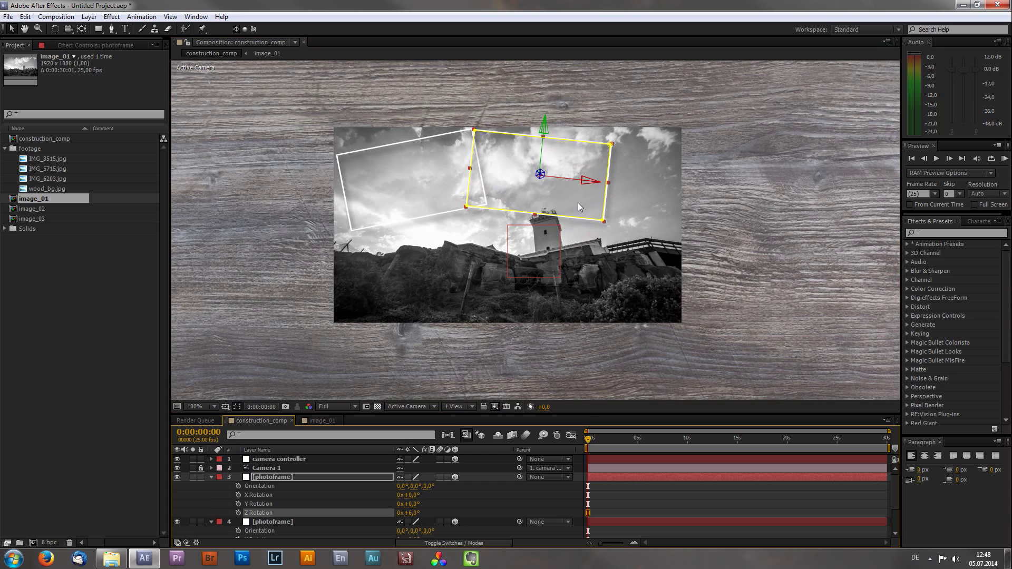
left_click_drag(591, 183, 596, 185)
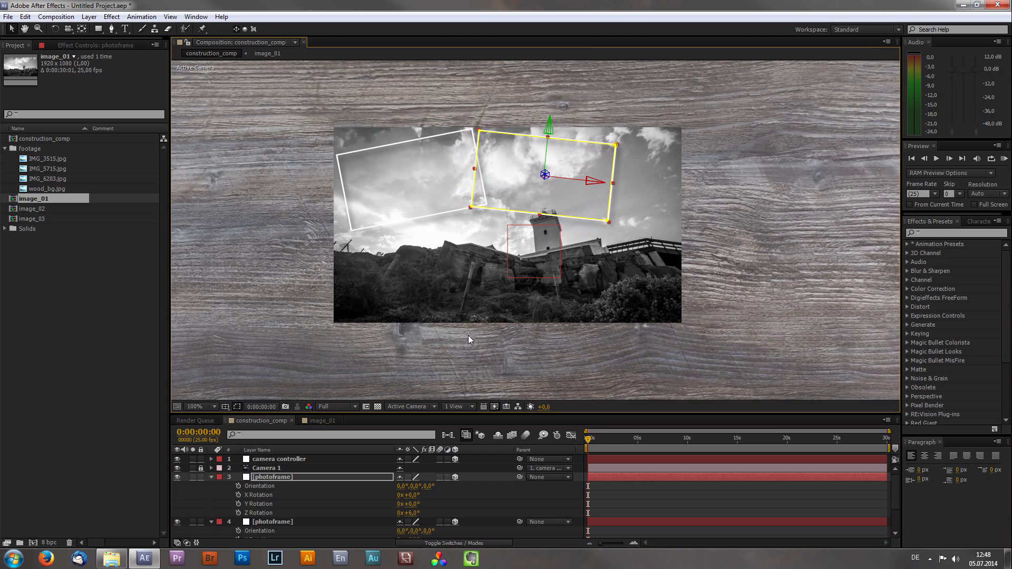
Duplicate the second photoframe and place the copy in the photo's lower-left area, keeping its tilt.
key("ctrl+d")
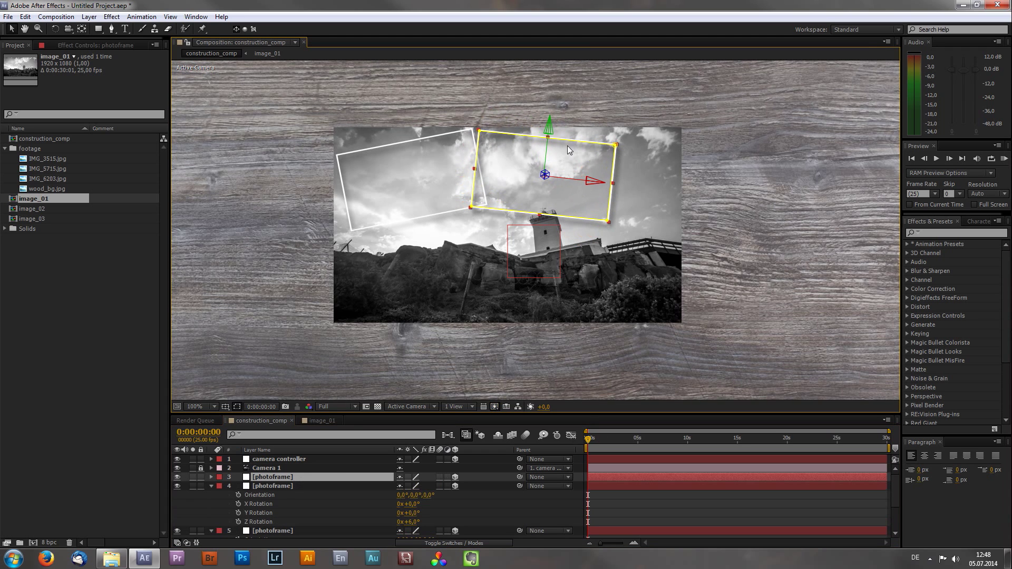
left_click_drag(550, 132, 570, 277)
left_click_drag(588, 241, 266, 200)
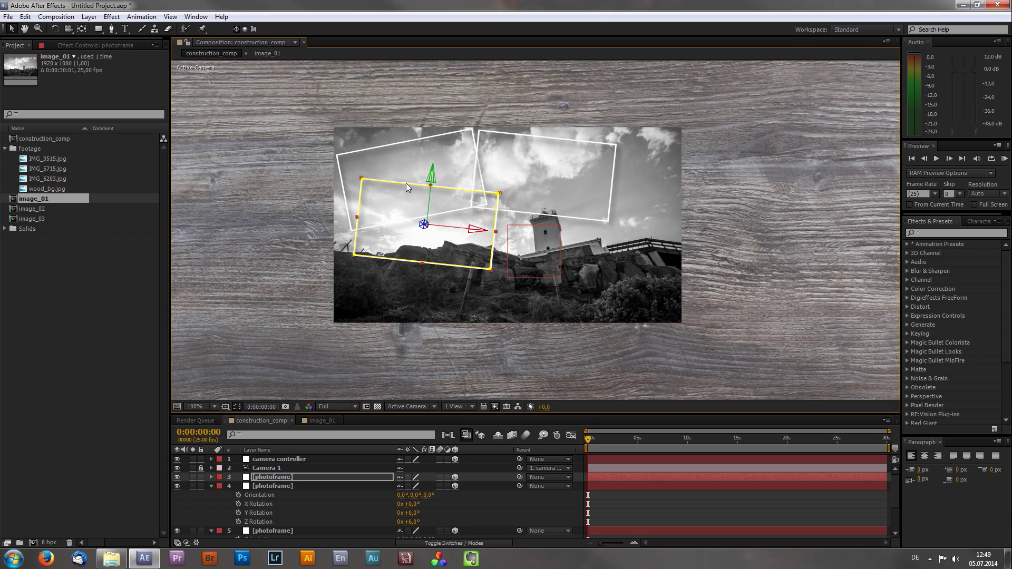
left_click_drag(435, 177, 390, 308)
key("r")
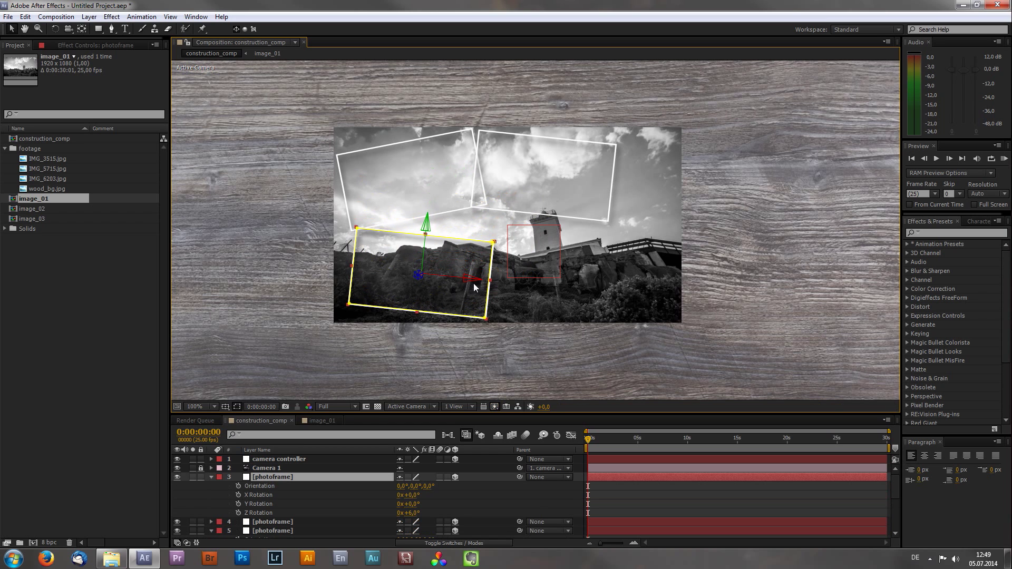
Place a fourth photoframe copy between the upper-left and lower-left frames, with its Z rotation set to -1°.
left_click_drag(474, 287, 548, 289)
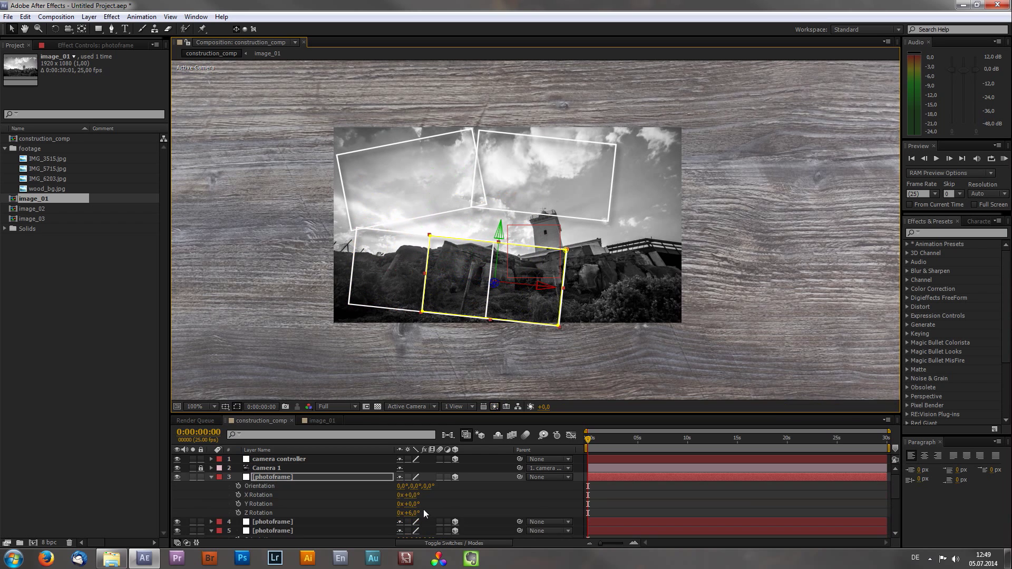
left_click_drag(411, 513, 409, 513)
left_click_drag(496, 239, 514, 130)
left_click_drag(543, 217, 390, 217)
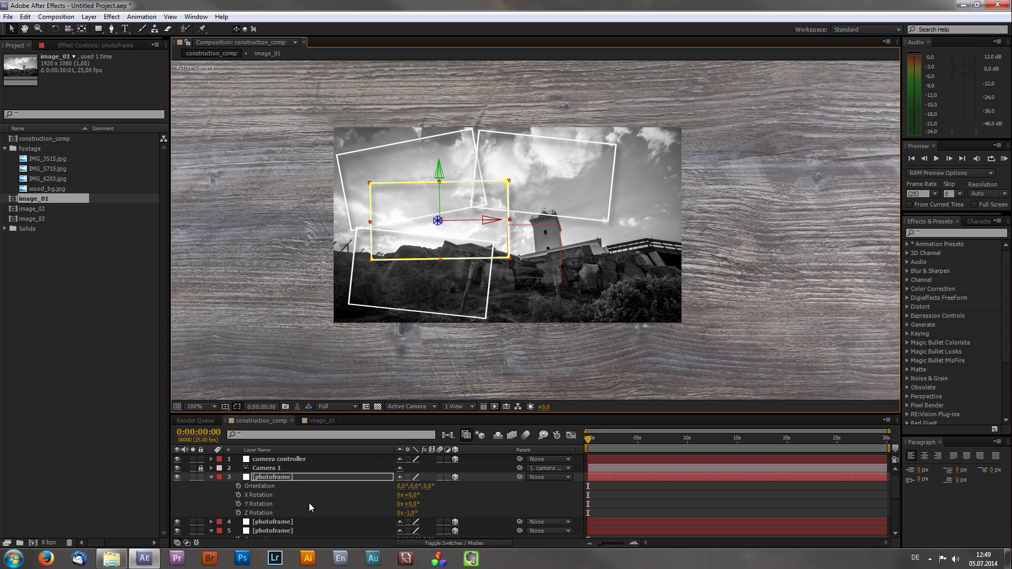
Duplicate the nearly level photoframe and place the copy in the photo's lower-right area beside the lower-left frame.
left_click(288, 479)
key("r")
key("ctrl+d")
left_click_drag(489, 219, 847, 216)
left_click_drag(552, 168, 563, 331)
Duplicate the lower-right photoframe, move the copy up and right around the lighthouse, and set its Z rotation to 11°.
left_click(332, 474)
key("ctrl+d")
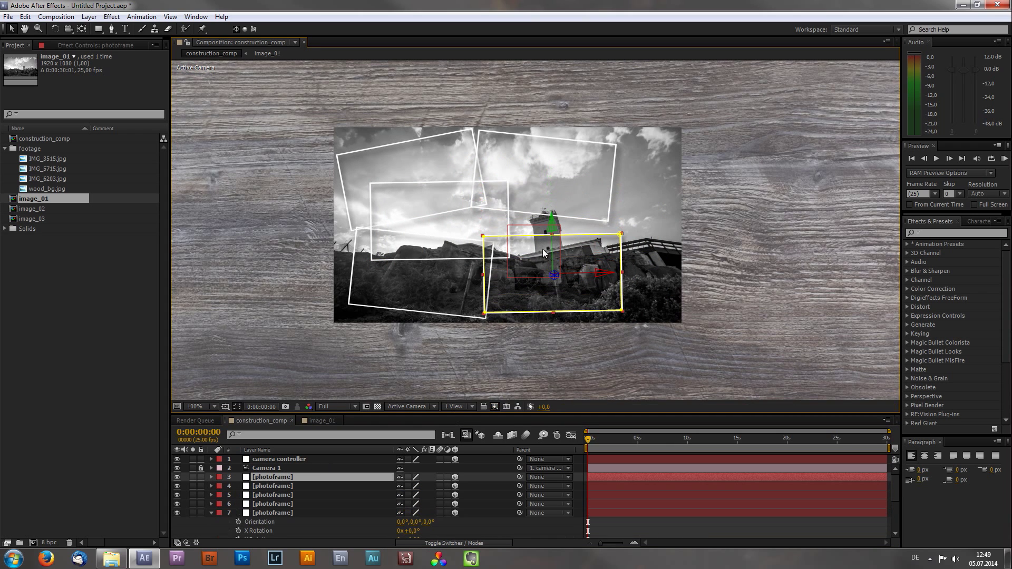
left_click_drag(552, 228, 604, 53)
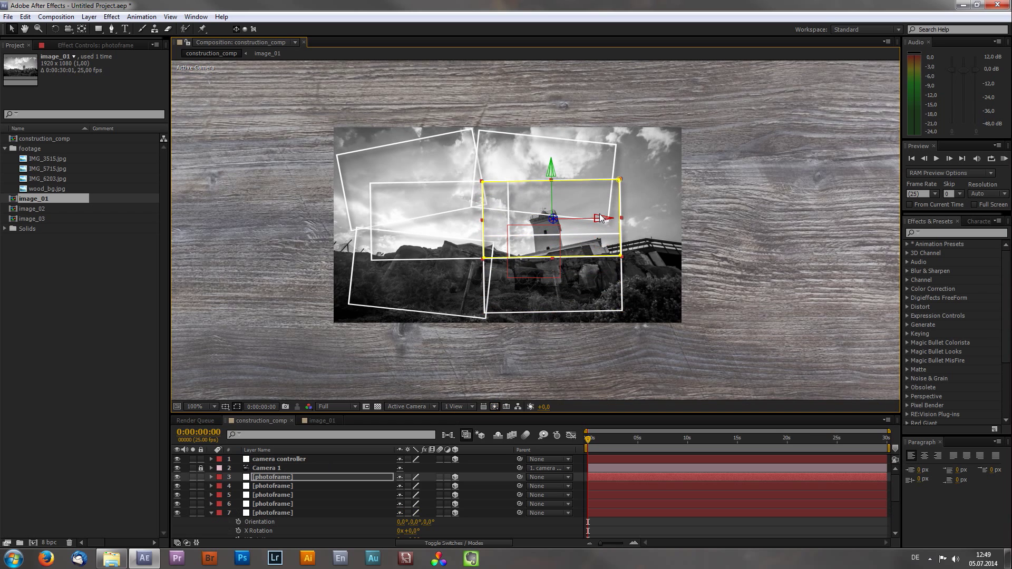
mouse_move(619, 220)
left_mouse_down()
mouse_move(647, 220)
mouse_move(639, 220)
left_mouse_up()
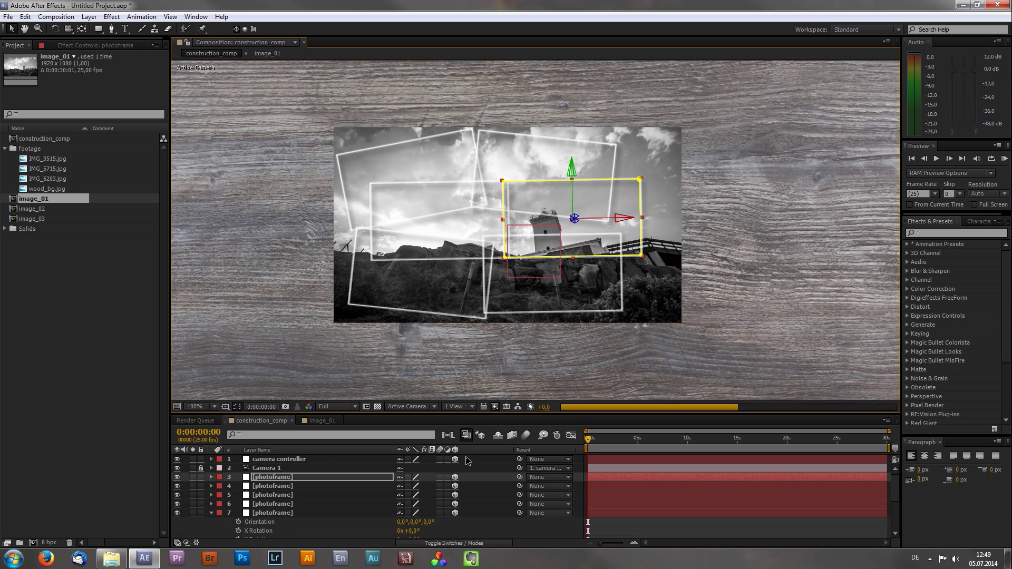
key("r")
left_click_drag(415, 514, 416, 513)
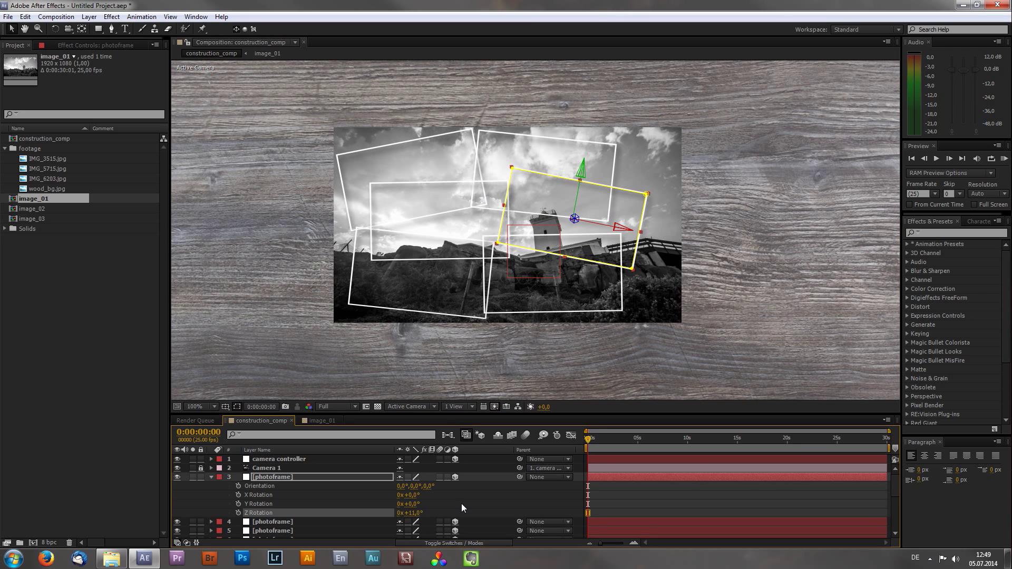
Collapse the rotation properties of the photoframe layers and enlarge the timeline to show the full layer stack.
key("r")
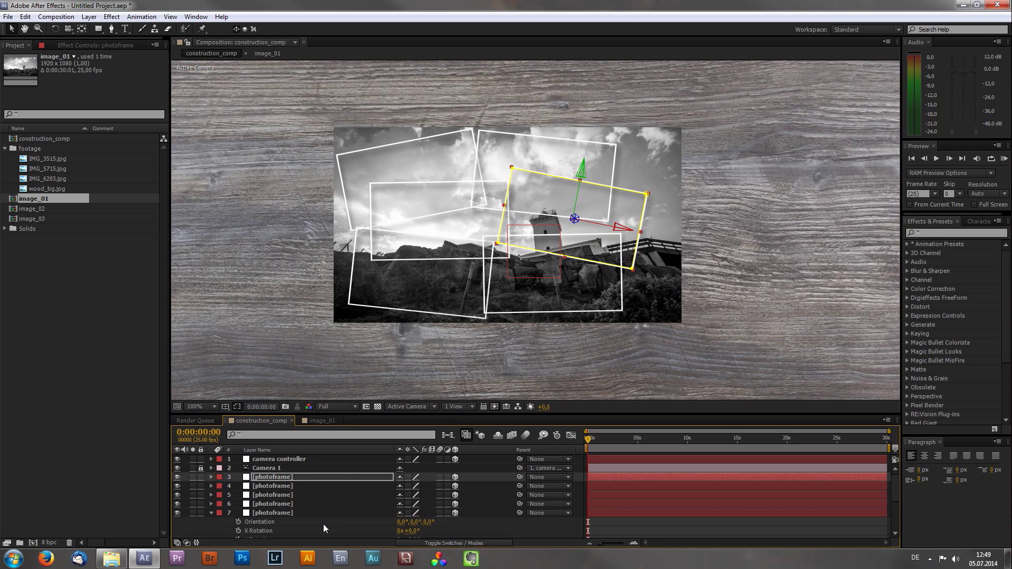
left_click(279, 513)
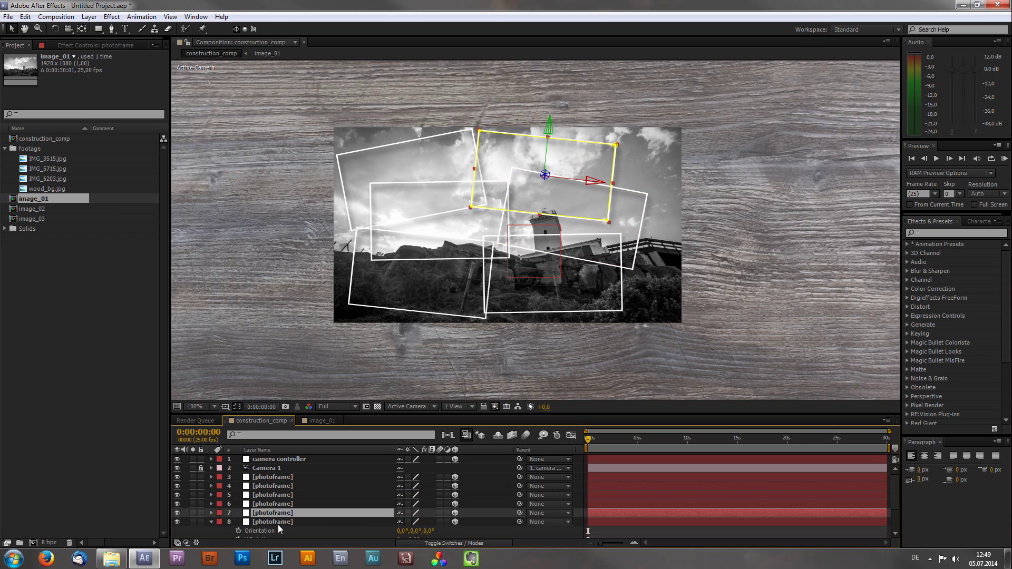
left_click(278, 522)
key("r")
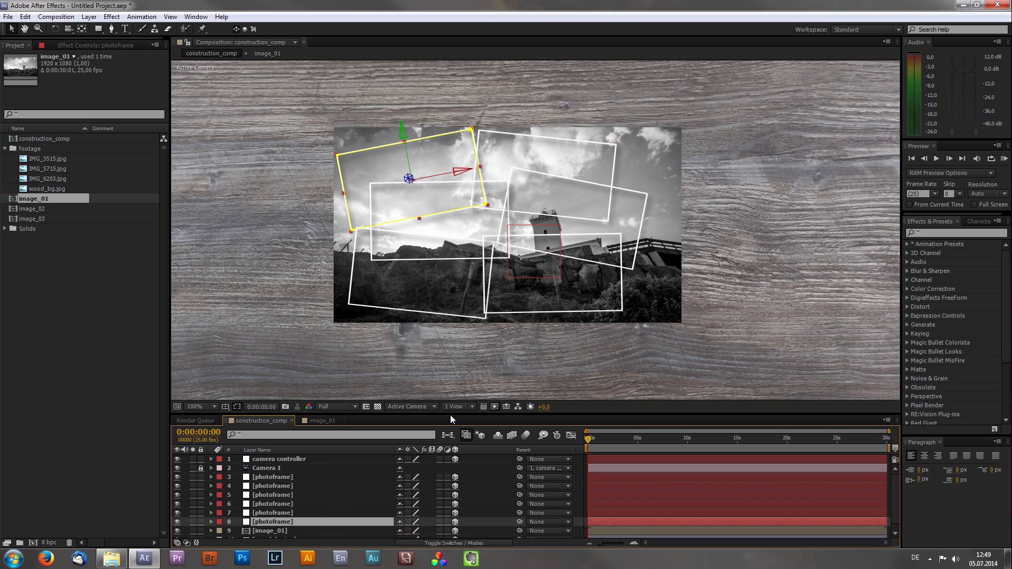
left_click_drag(450, 415, 448, 344)
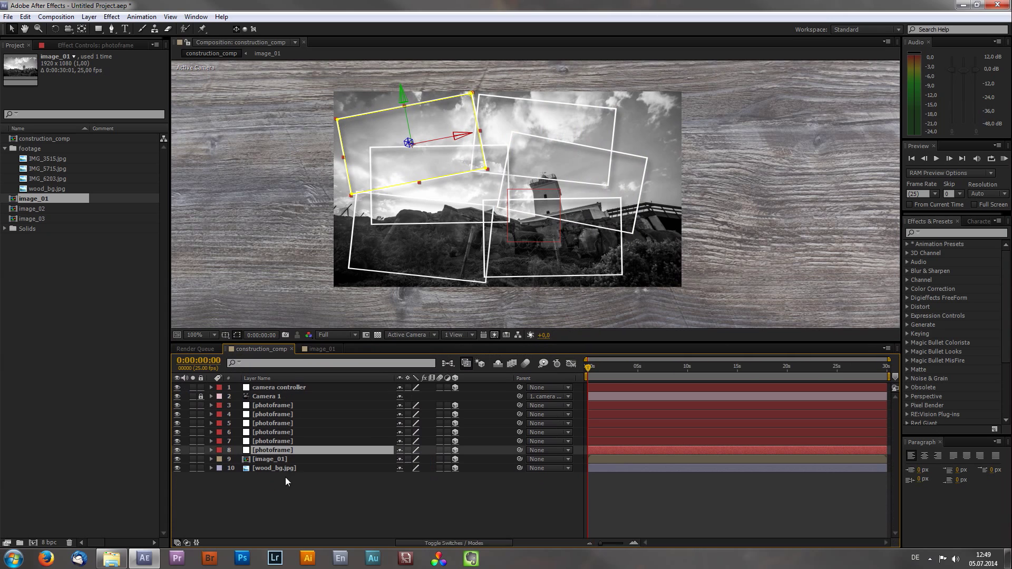
Examine which frame in the composition each of the six photoframe layers corresponds to.
left_click(264, 489)
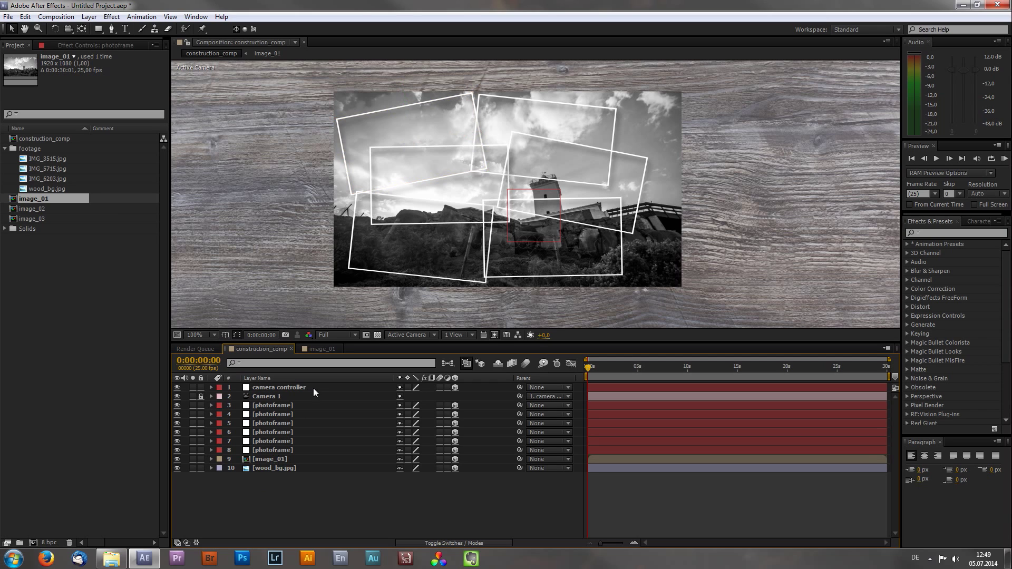
left_click(290, 403)
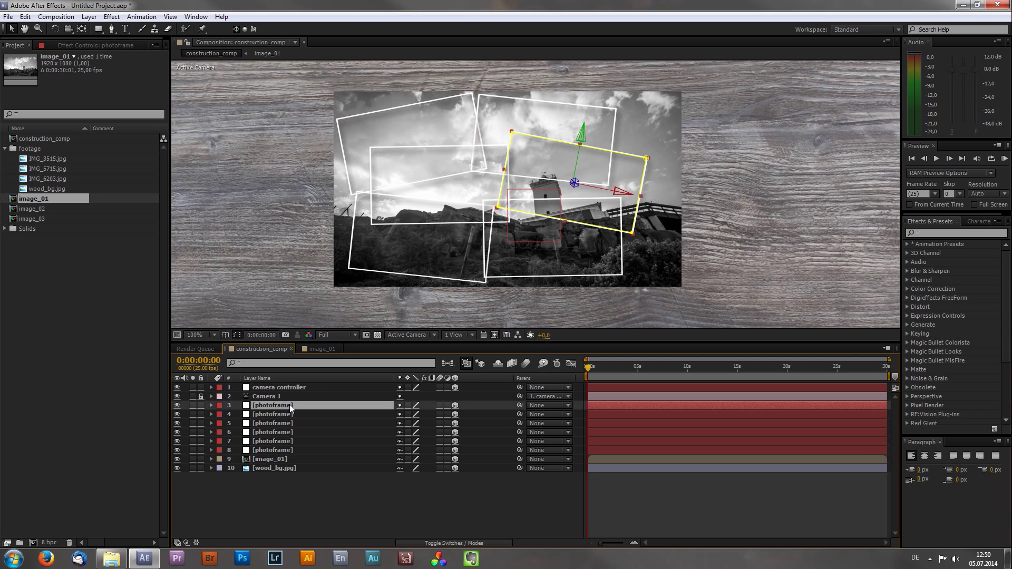
left_click(290, 415)
left_click(292, 424)
left_click(291, 432)
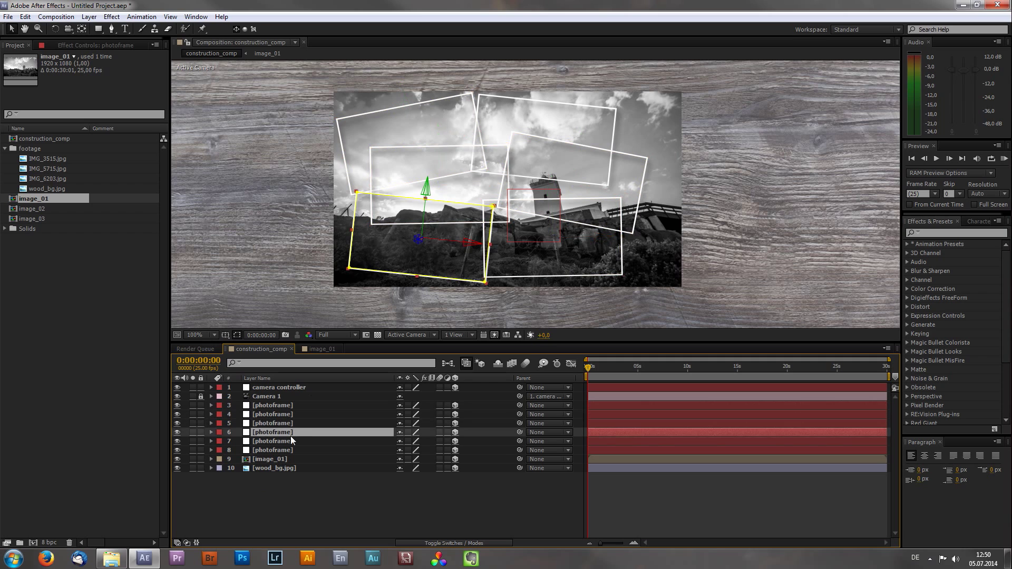
left_click(289, 442)
left_click(287, 456)
left_click(296, 450)
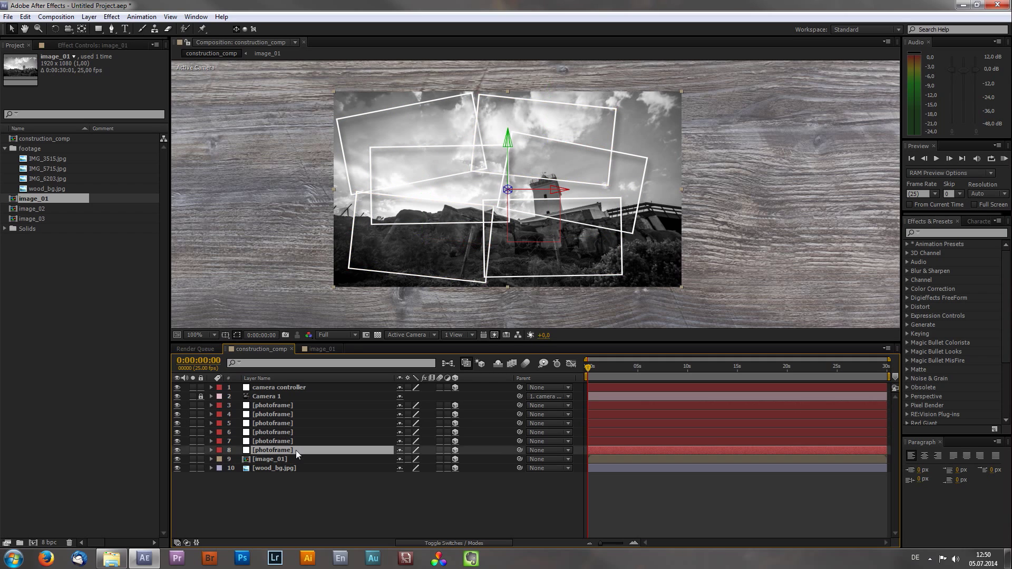
Duplicate the image_01 layer five times and arrange the layers so one copy sits directly beneath each photoframe layer.
left_click(280, 460)
key("ctrl+d")
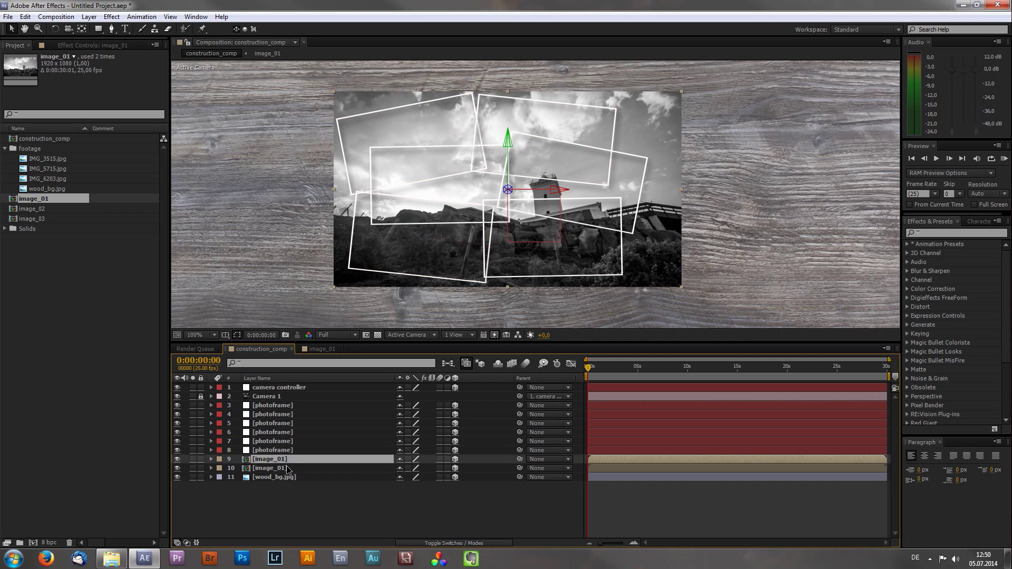
left_click_drag(283, 460, 293, 411)
key("ctrl+d")
key("ctrl+d")
key("ctrl+d")
key("ctrl+d")
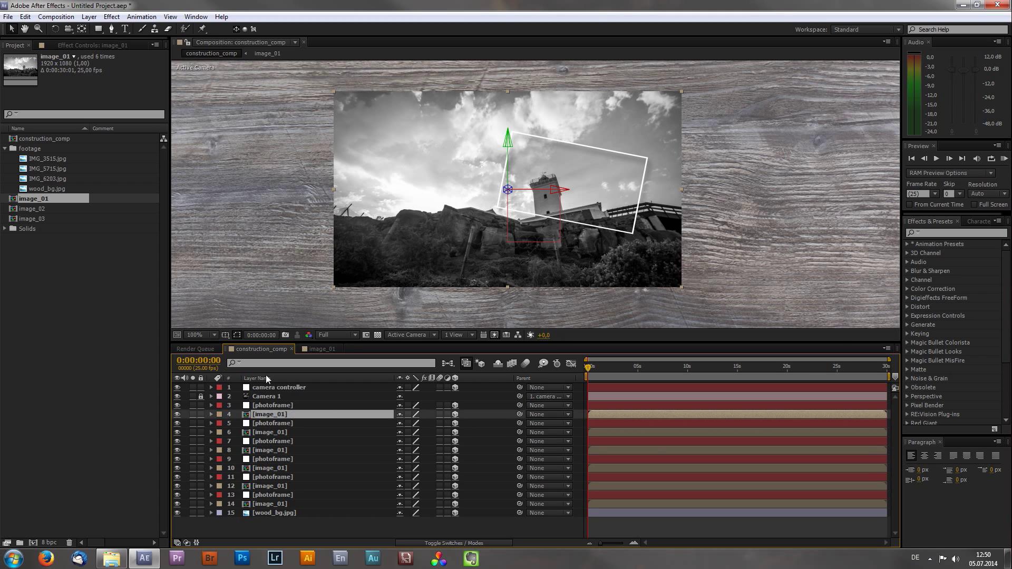
left_click(263, 529)
Draw a four-point Pen mask on the topmost image_01 layer, following the corners of the tilted photoframe around the lighthouse.
key("period")
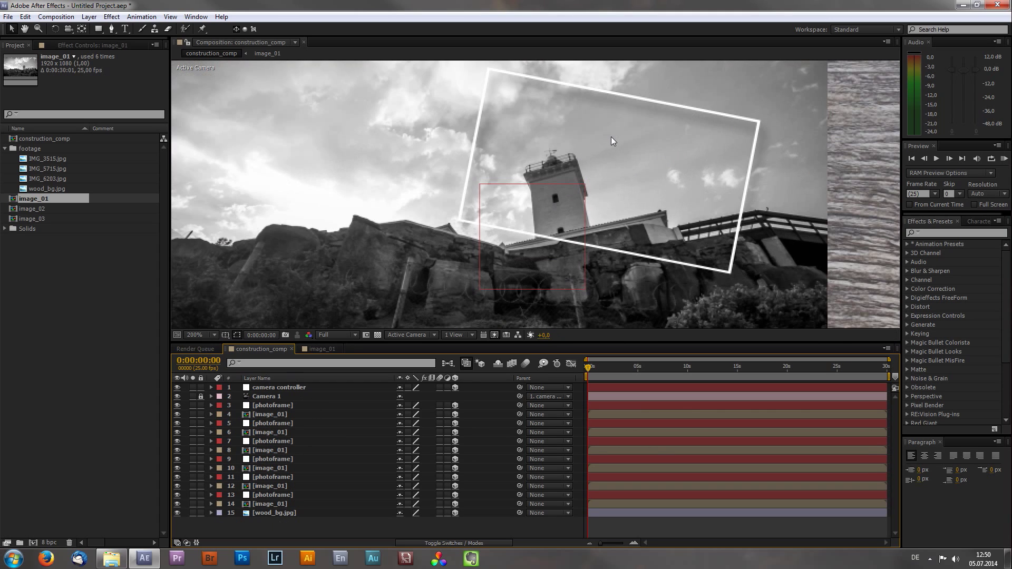
left_click_drag(609, 141, 541, 156)
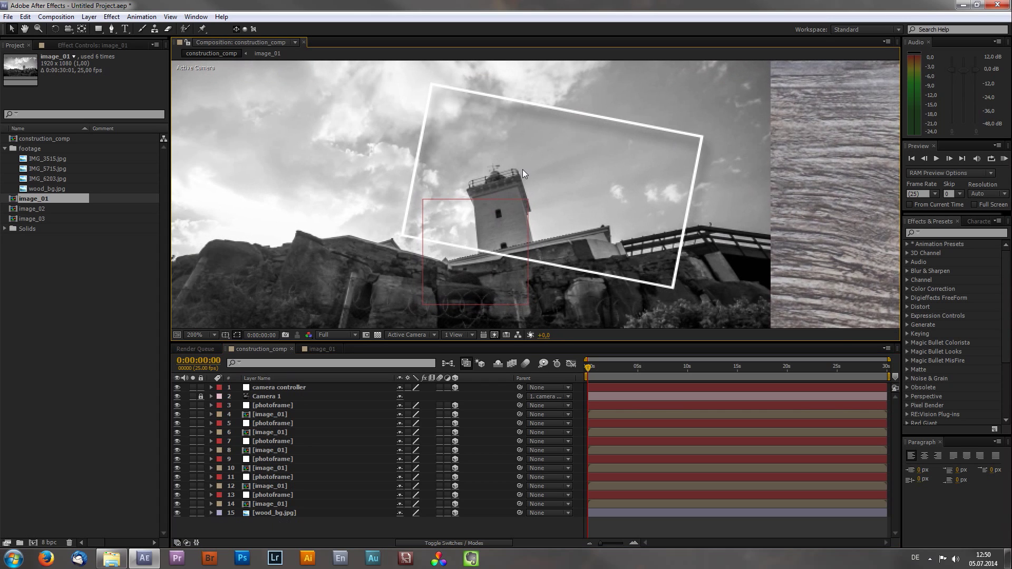
left_click(111, 29)
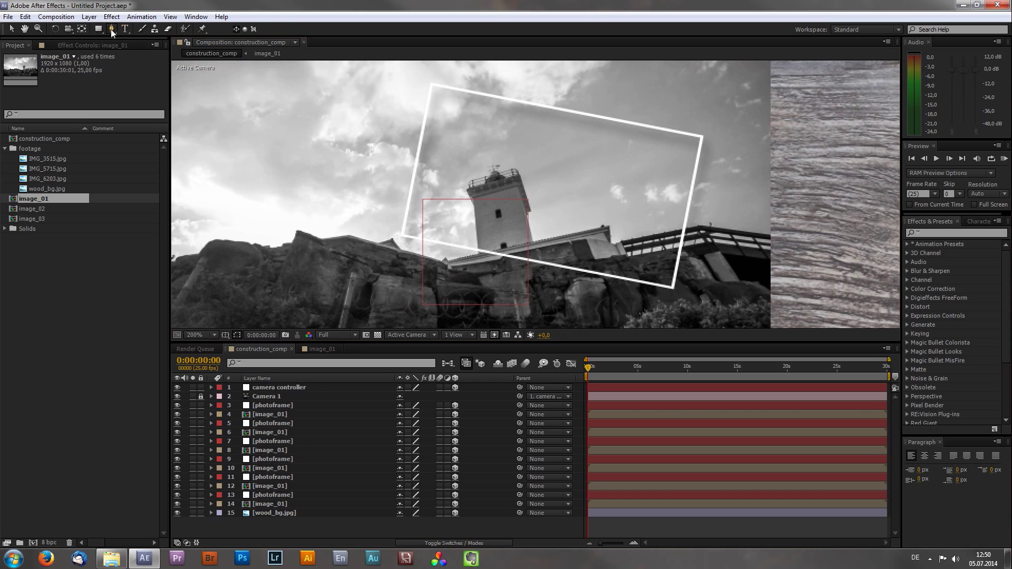
left_click(267, 415)
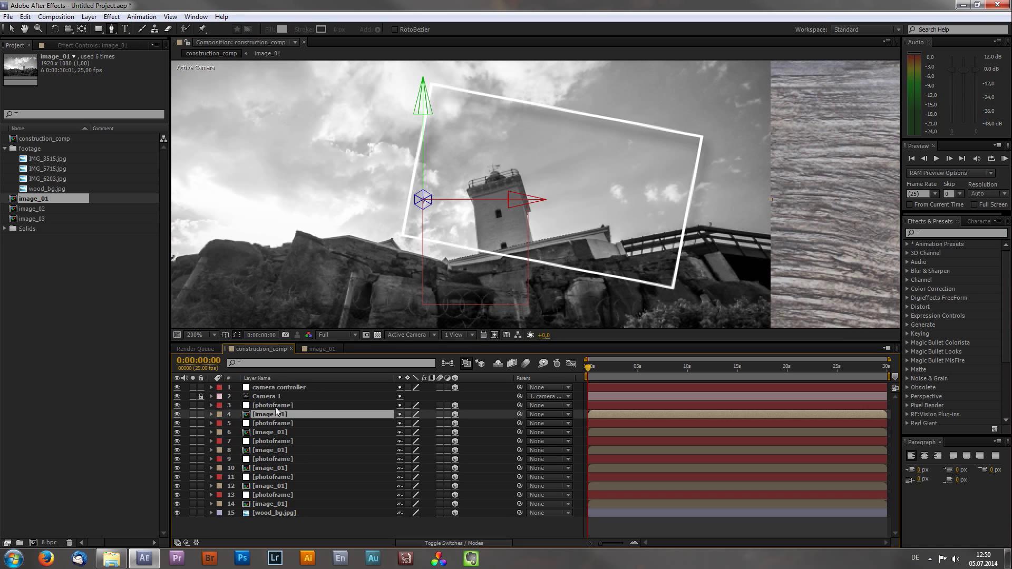
left_click(273, 406)
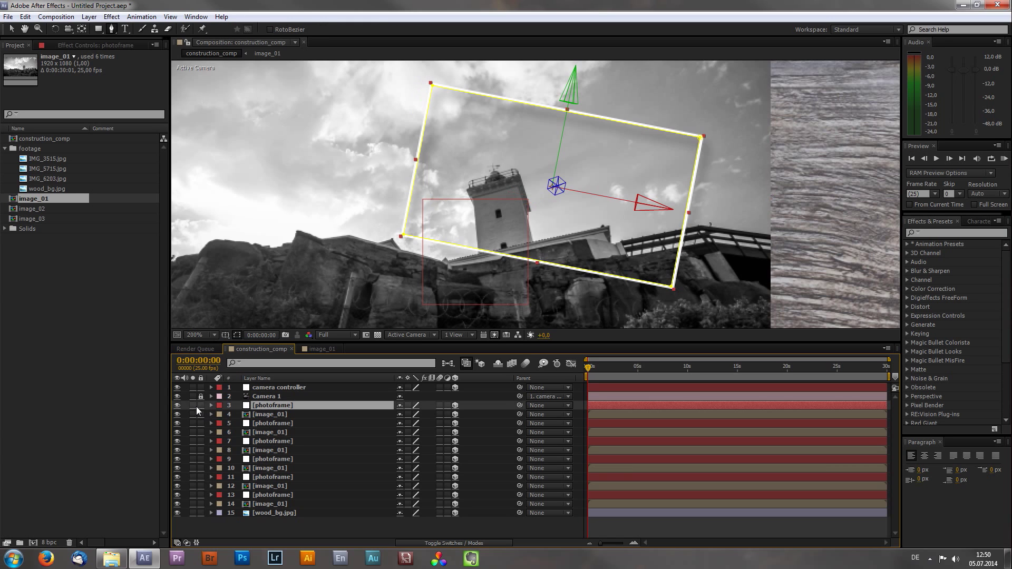
left_click(193, 405)
left_click(193, 406)
left_click(266, 415)
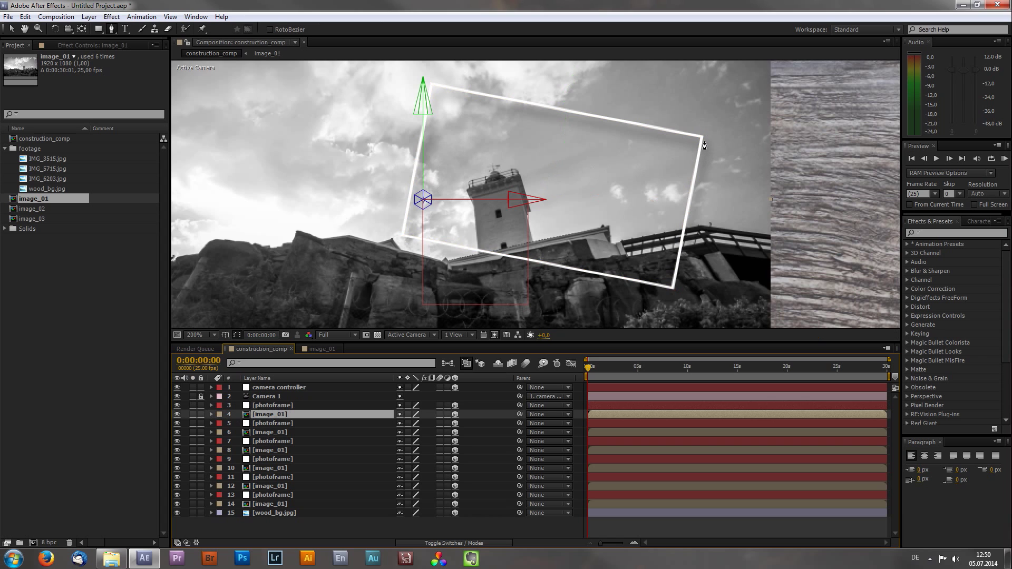
scroll(709, 151, "up", 2)
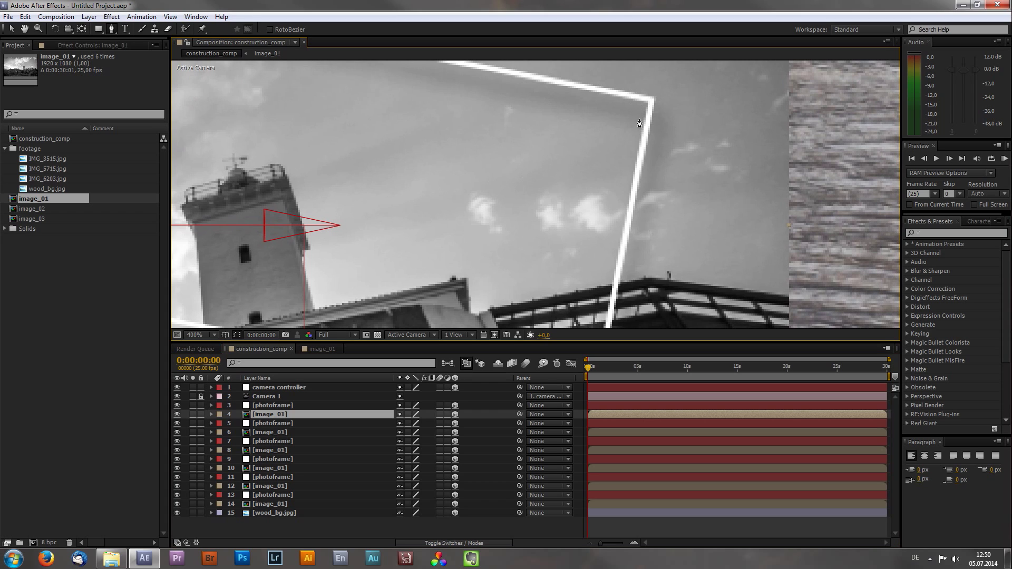
left_click(651, 101)
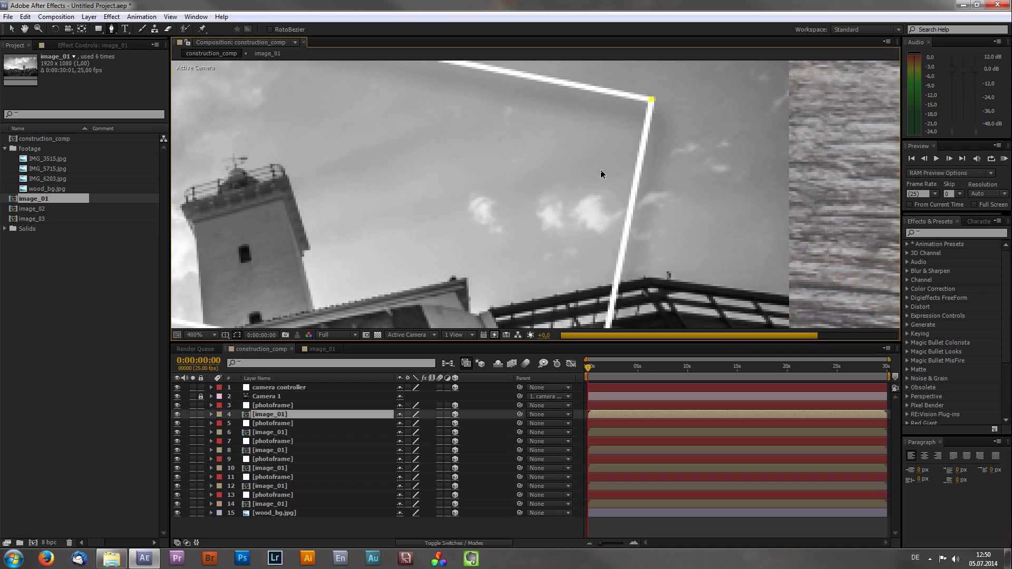
scroll(601, 172, "down", 2)
scroll(669, 247, "up", 2)
left_click(684, 170)
left_click_drag(439, 150, 714, 300)
left_click(424, 217)
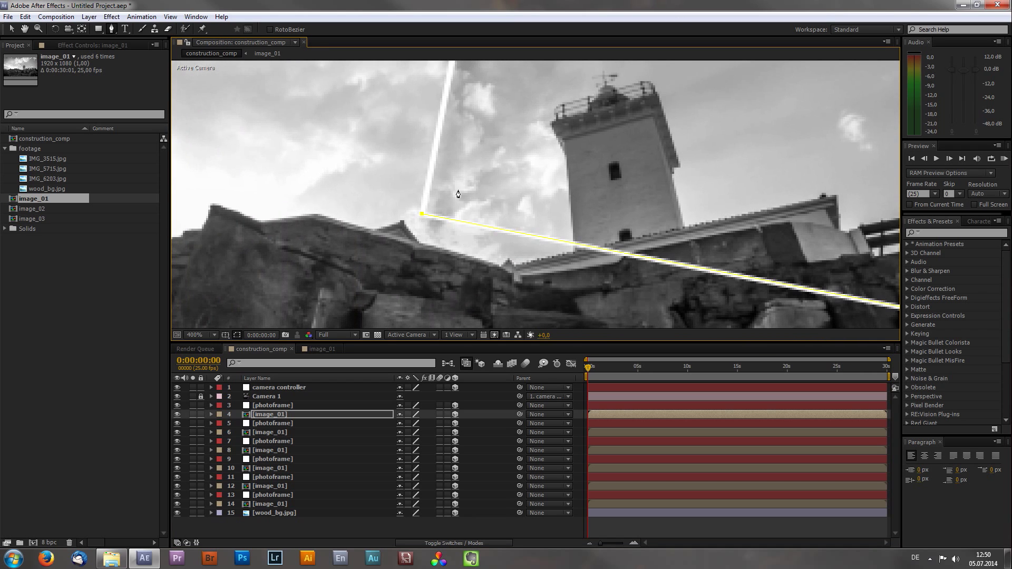
scroll(457, 196, "up", 3)
left_click(459, 130)
left_click_drag(601, 215, 215, 152)
left_click(609, 170)
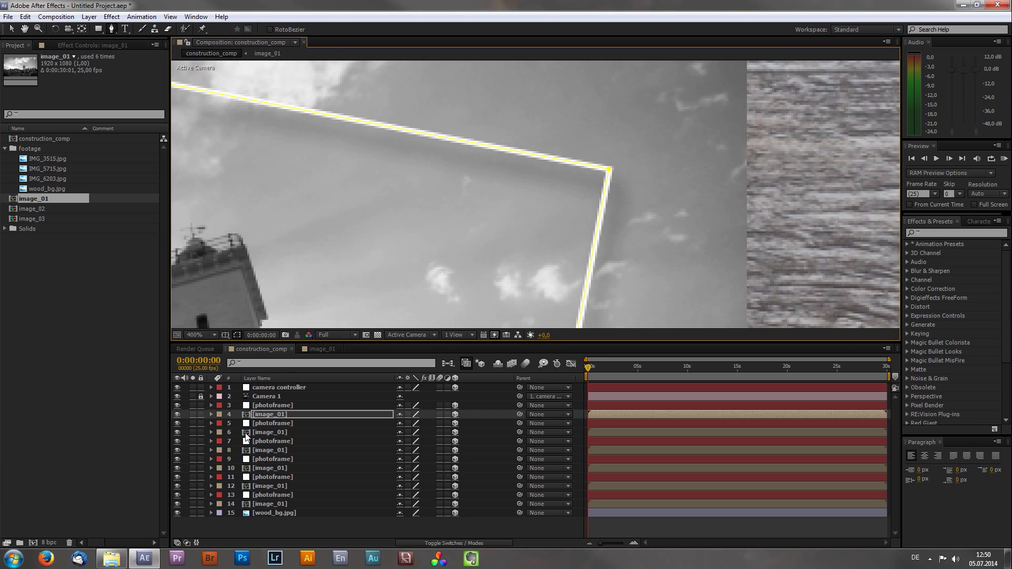
Check the mask by soloing the lighthouse photoframe together with its image_01 layer, and turn solo off again.
left_click_drag(193, 415, 192, 405)
scroll(419, 246, "down", 4)
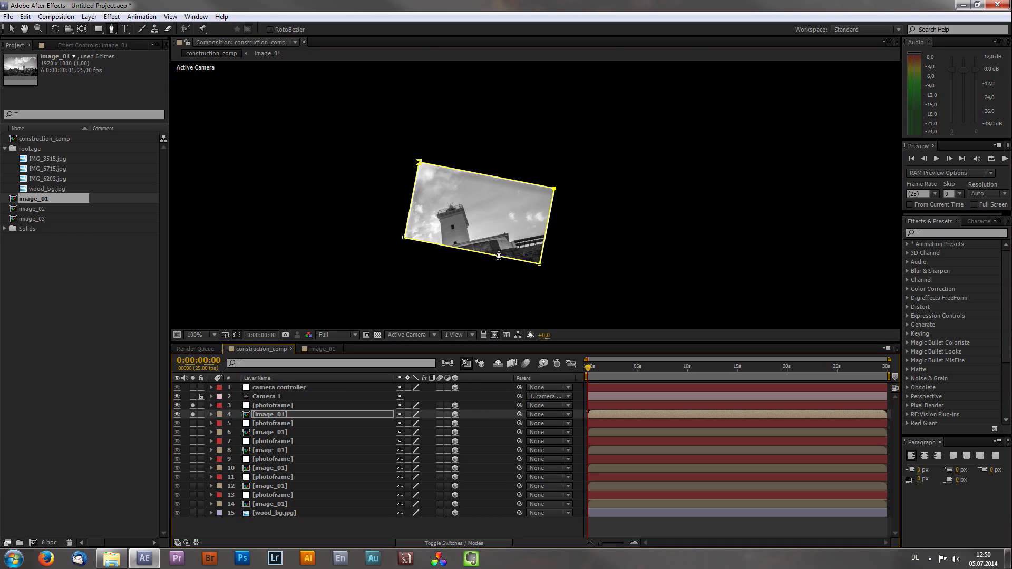
scroll(476, 241, "up", 1)
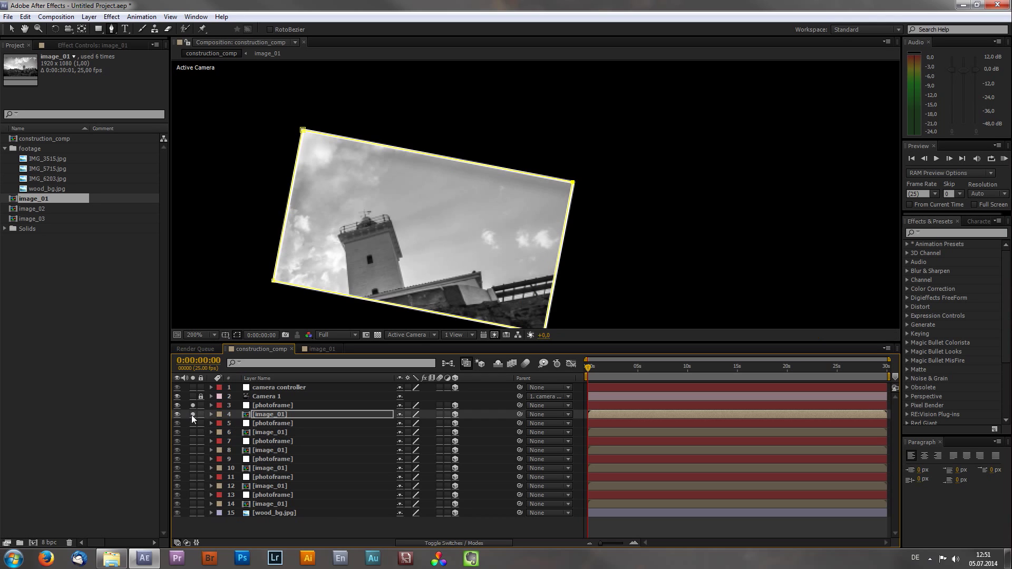
left_click_drag(191, 416, 194, 403)
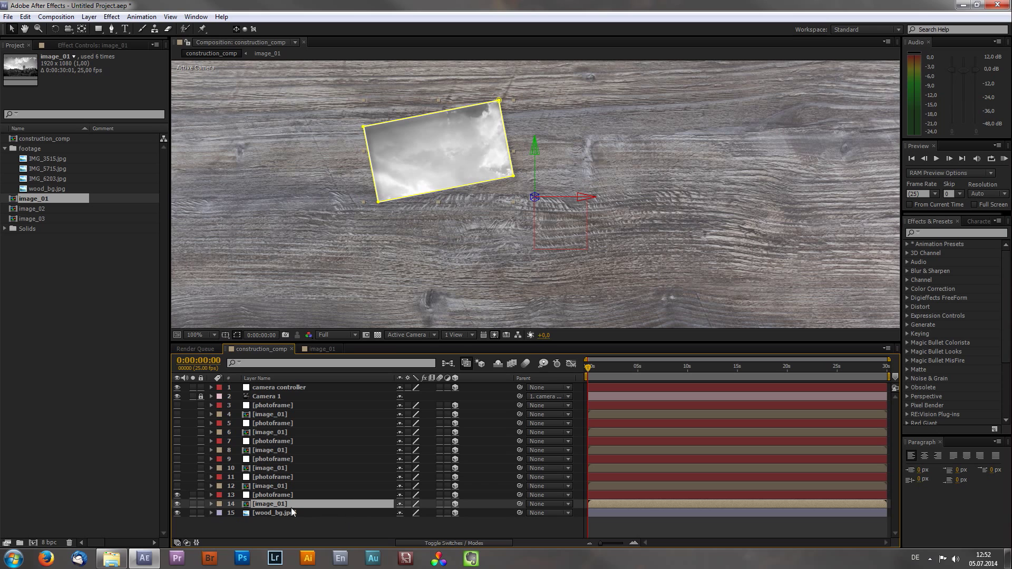
Turn the visibility of all hidden photoframe and image_01 layers back on.
left_click(178, 486)
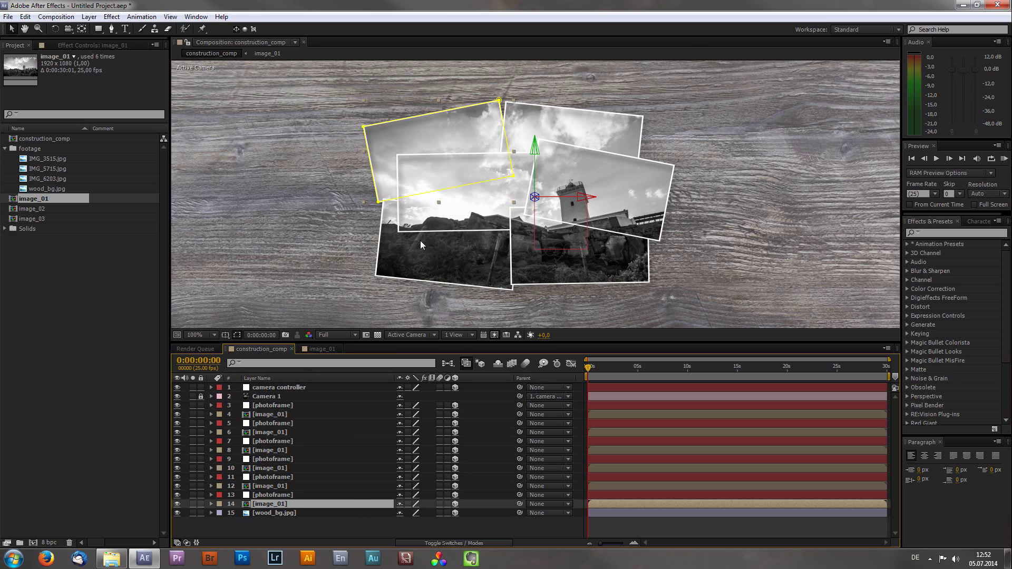
left_click(583, 402)
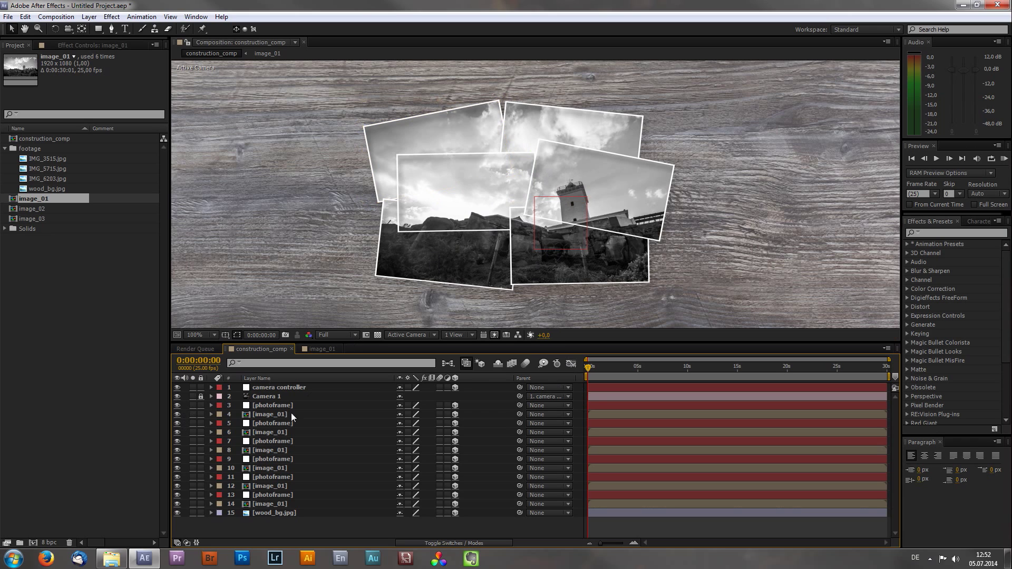
Parent each of the six masked image_01 layers to the photoframe layer directly above it.
left_click(276, 415)
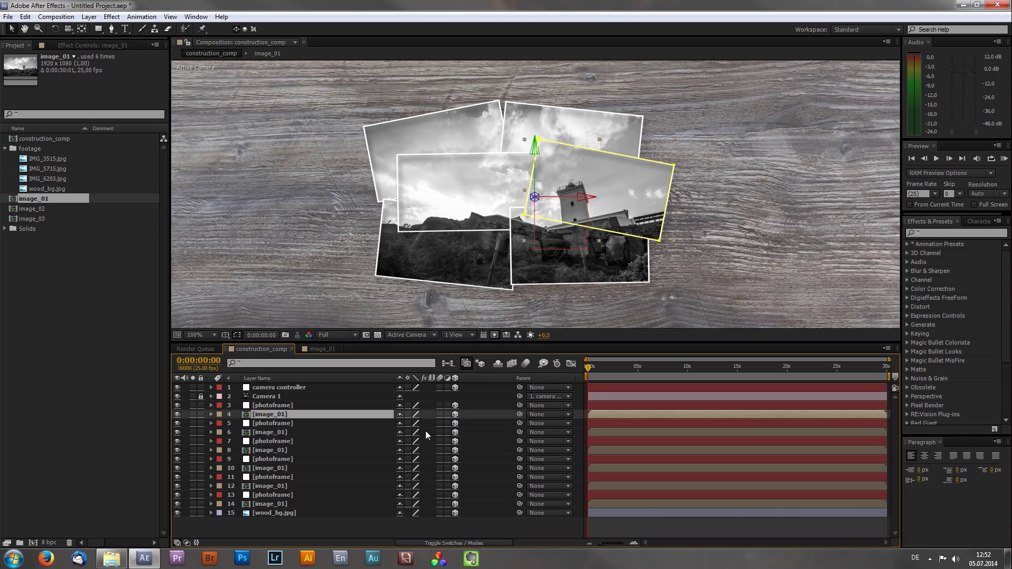
left_click_drag(520, 416, 316, 409)
left_click(283, 433)
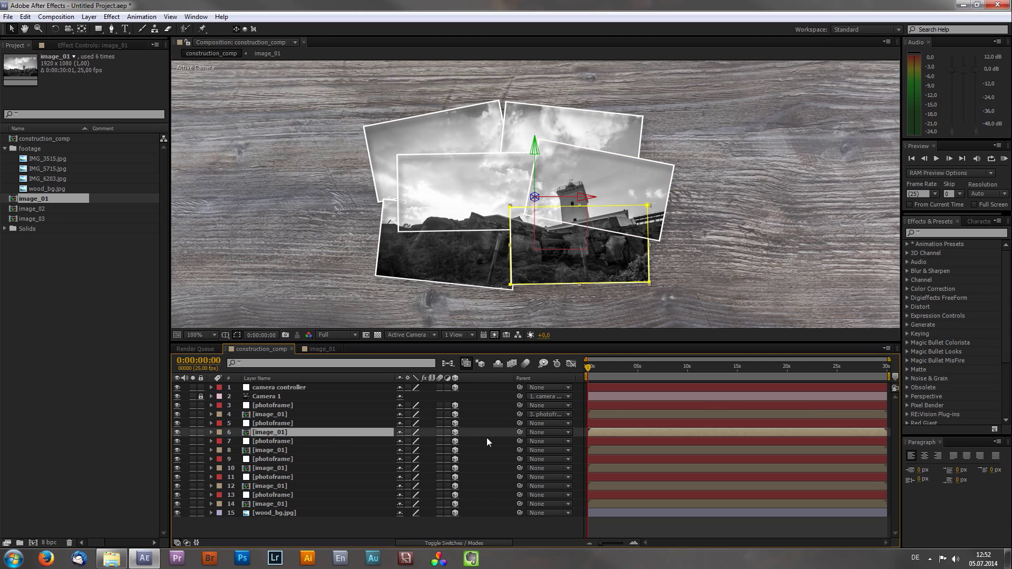
left_click_drag(520, 432, 285, 423)
left_click(278, 452)
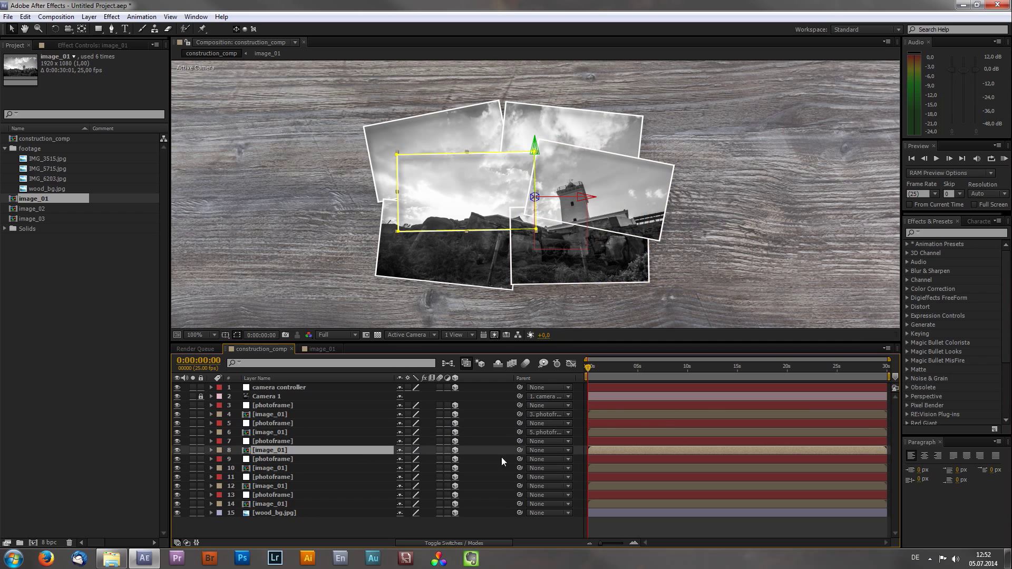
left_click_drag(519, 450, 285, 442)
left_click(285, 468)
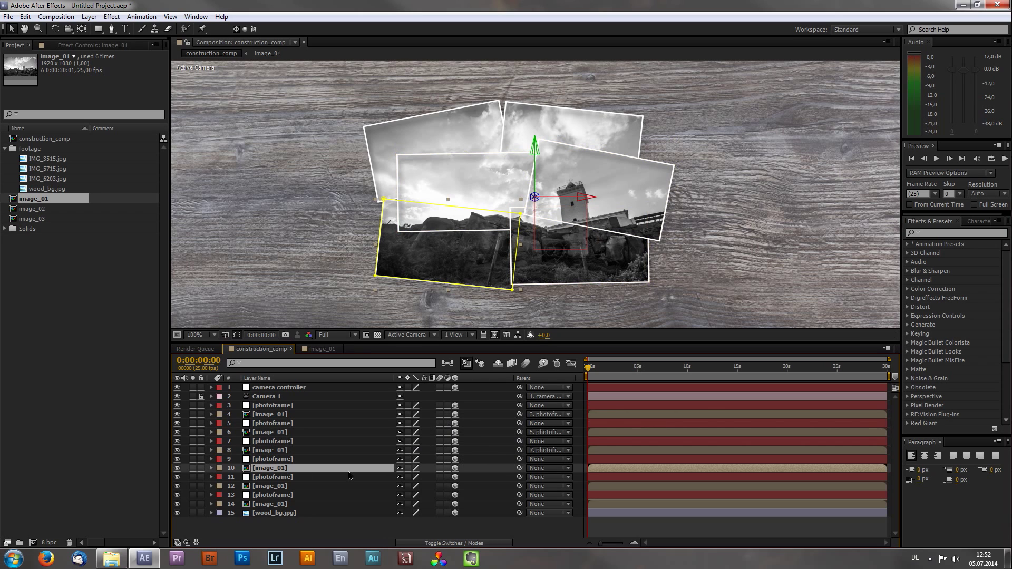
left_click_drag(519, 468, 302, 460)
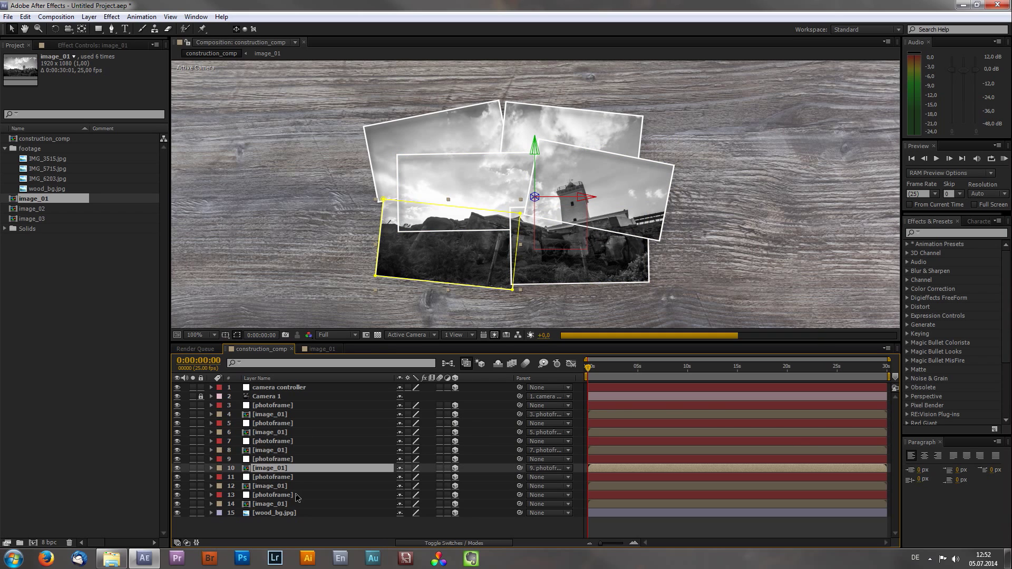
left_click(279, 486)
left_click_drag(520, 486, 295, 477)
left_click(301, 505)
left_click_drag(519, 504, 306, 496)
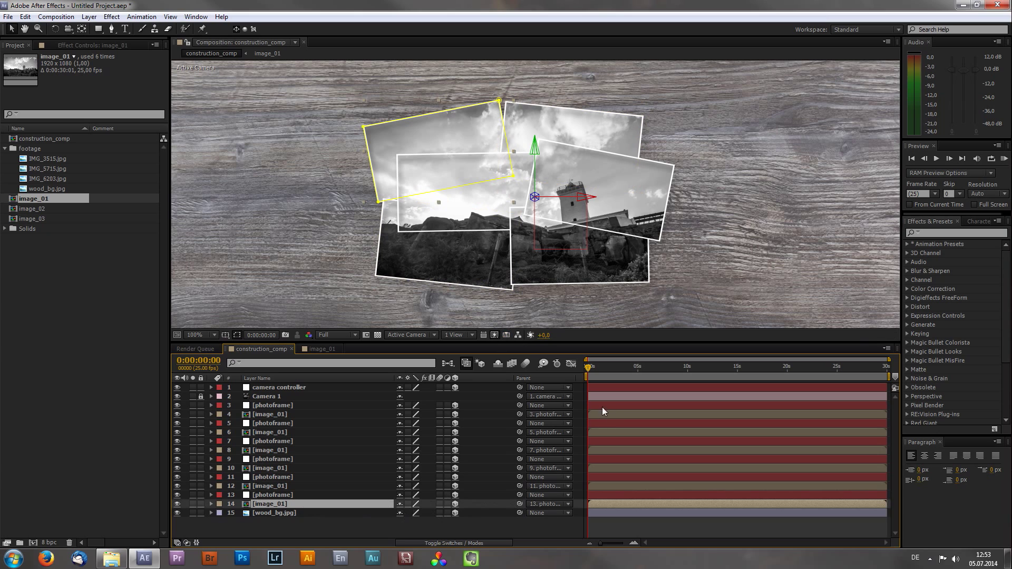
left_click(339, 528)
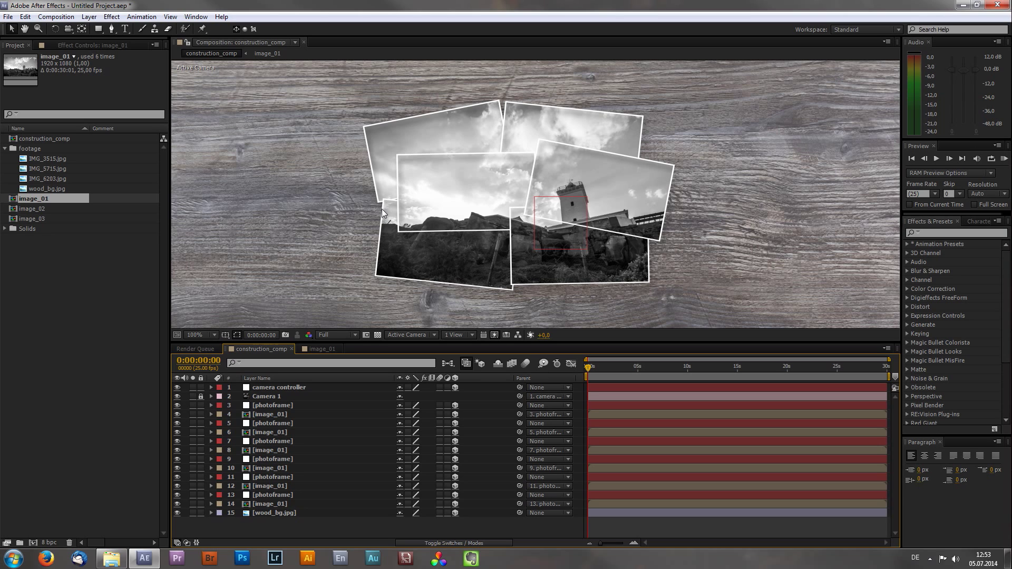
Move the camera controller null closer along the Z axis until the photo collage nearly fills the composition frame.
left_click(300, 388)
scroll(399, 247, "down", 4)
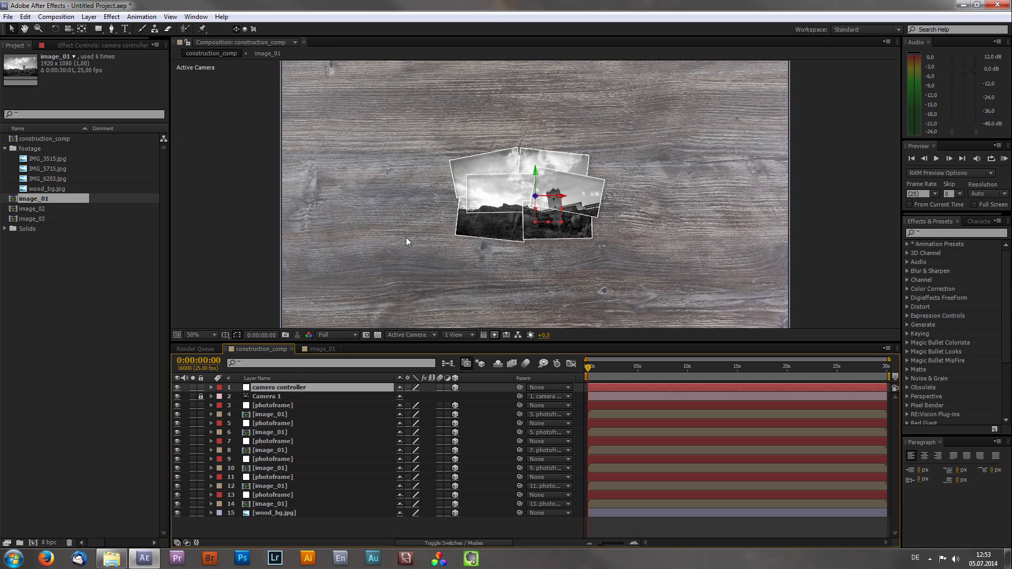
scroll(486, 210, "up", 4)
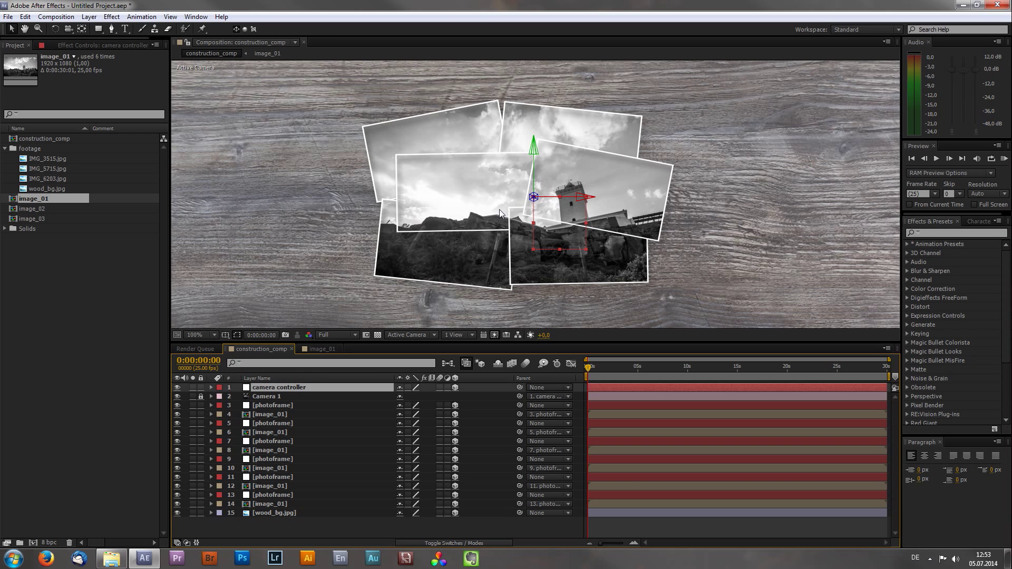
scroll(499, 209, "down", 2)
left_click_drag(534, 196, 0, 353)
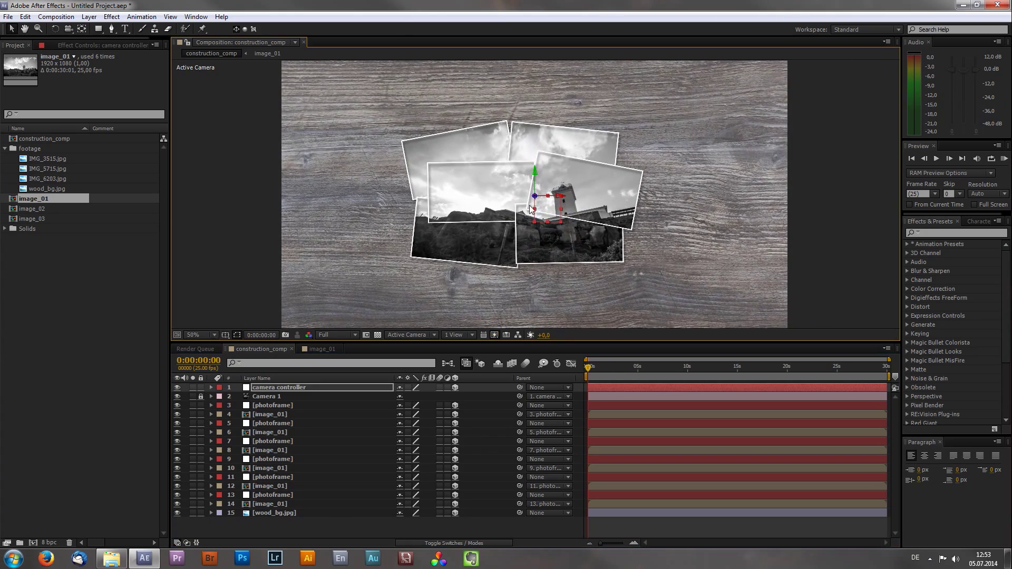
left_click_drag(535, 197, 76, 317)
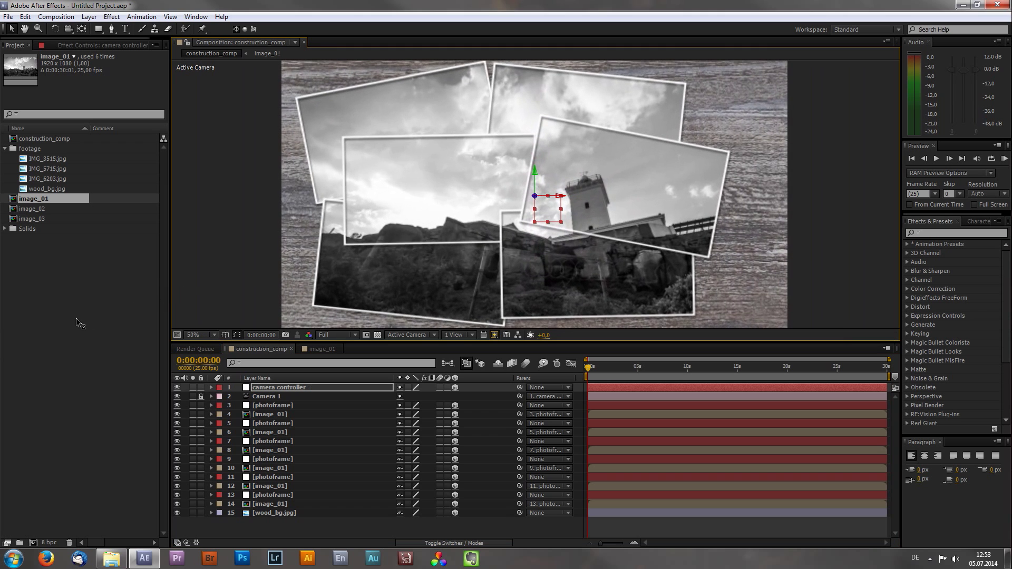
Set the camera controller's Z rotation to 8° and its X rotation to 40°.
key("r")
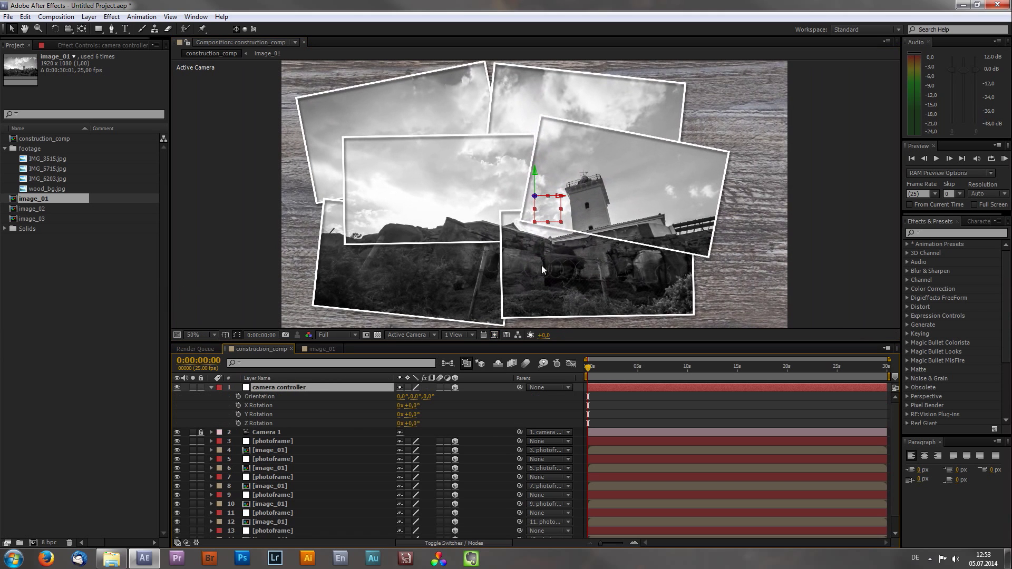
mouse_move(412, 424)
left_mouse_down()
mouse_move(392, 423)
mouse_move(415, 422)
left_mouse_up()
scroll(566, 117, "down", 2)
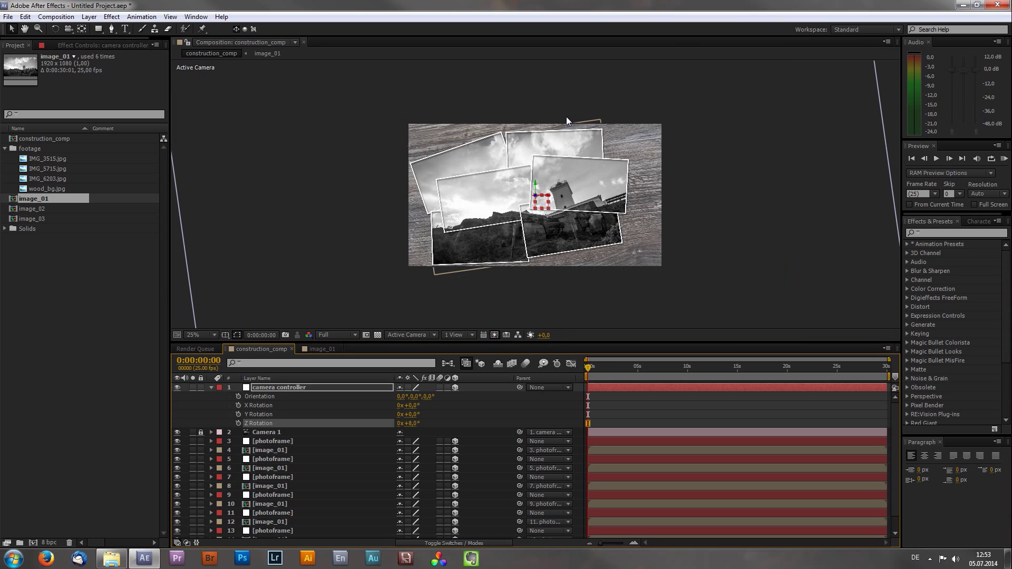
left_click_drag(410, 406, 595, 255)
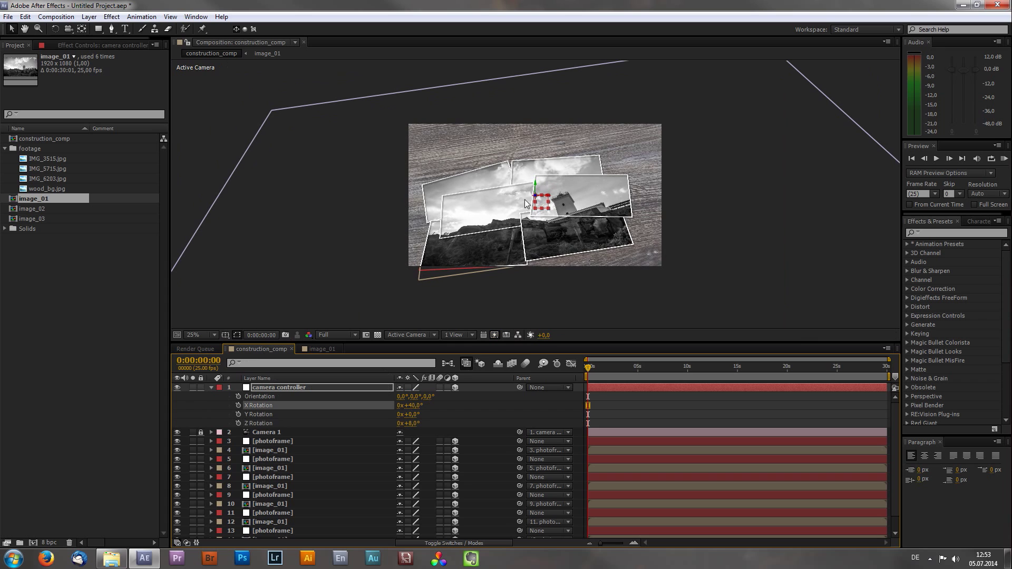
Reposition the camera controller to center the tilted collage in the frame, and collapse its rotation properties.
left_click_drag(535, 183, 539, 194)
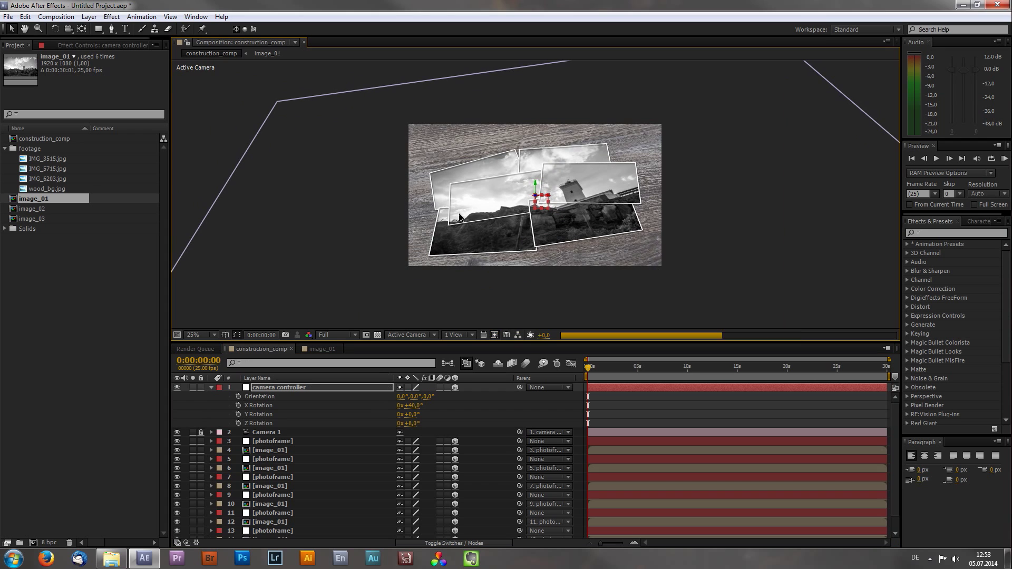
left_click(211, 337)
left_click(205, 346)
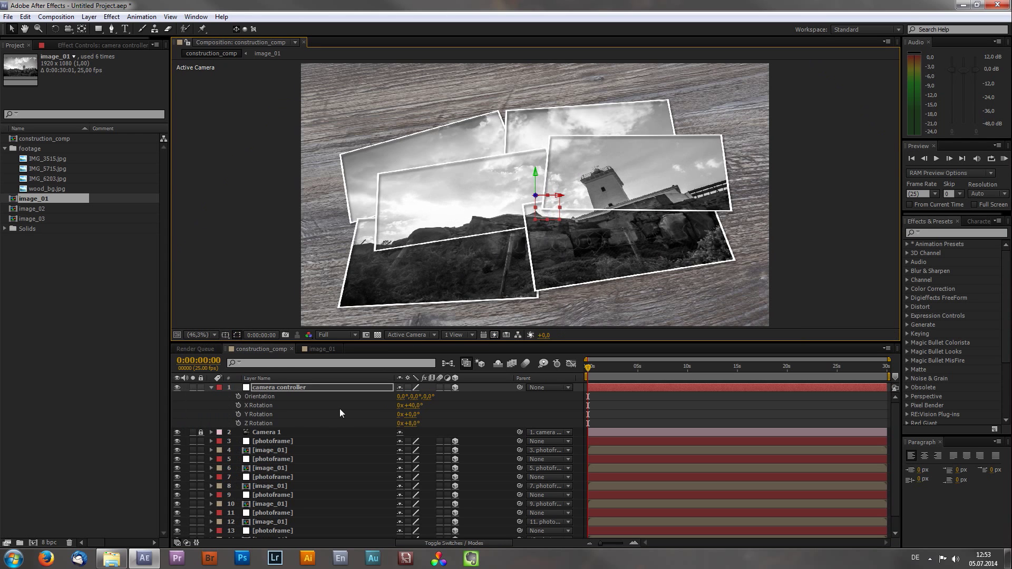
key("r")
left_click(305, 387)
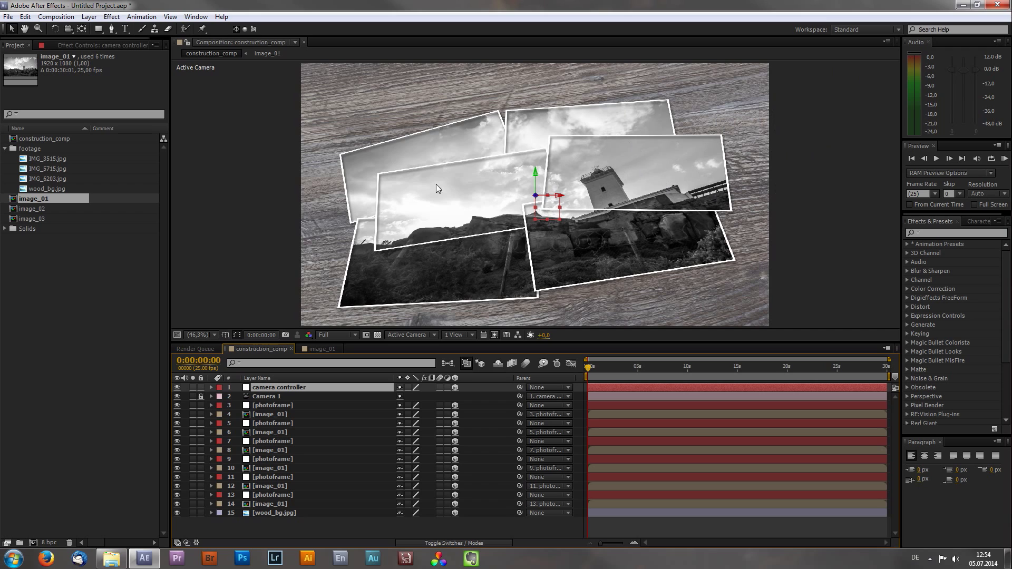
Add a Position keyframe at 0:00:00:00 to the topmost photoframe layer around the lighthouse.
left_click(287, 404)
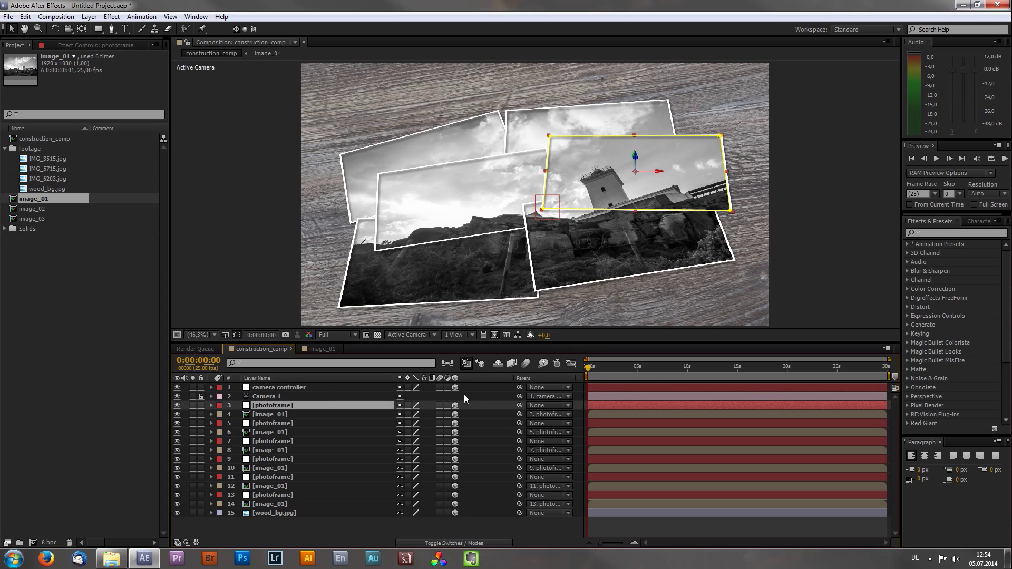
key("p")
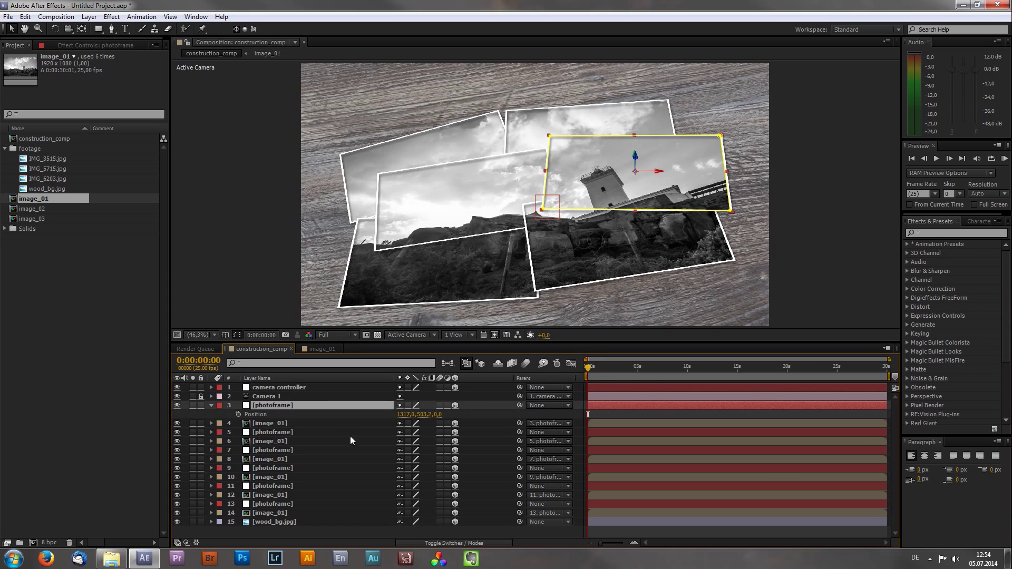
left_click(239, 414)
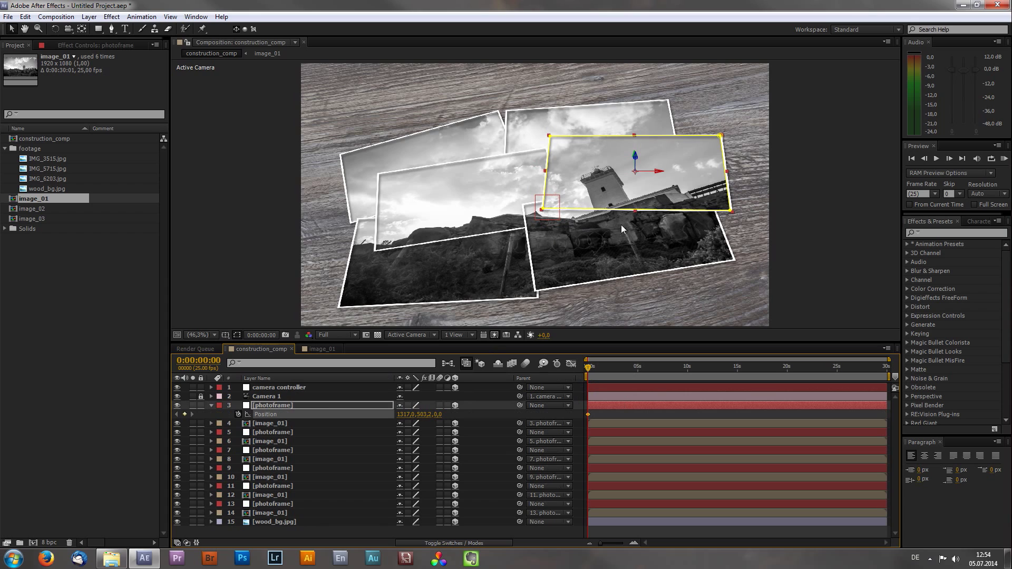
Add a Z Rotation keyframe at 0:00:00:00 to the lighthouse photoframe and reveal its keyframed properties.
key("r")
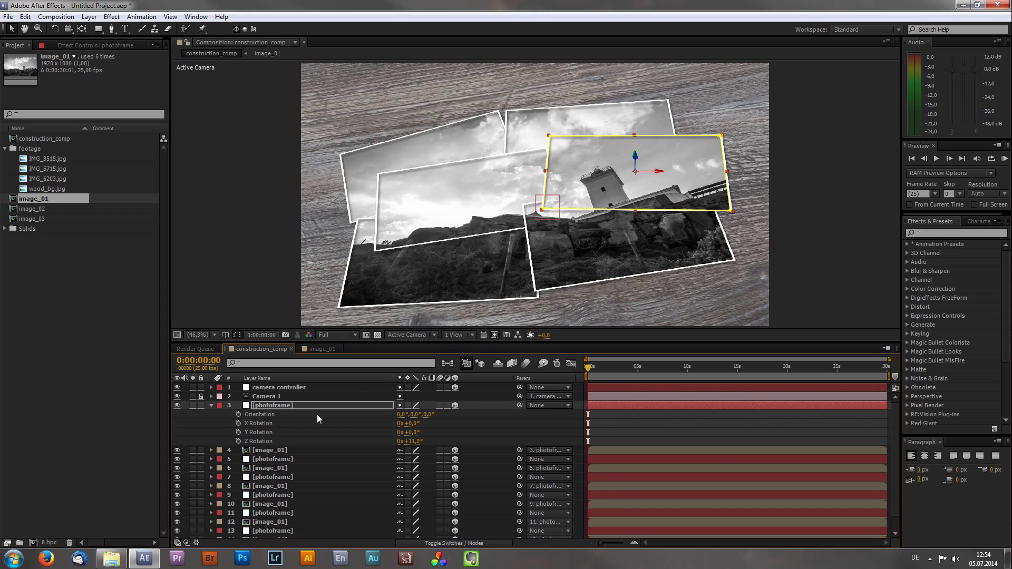
left_click(238, 442)
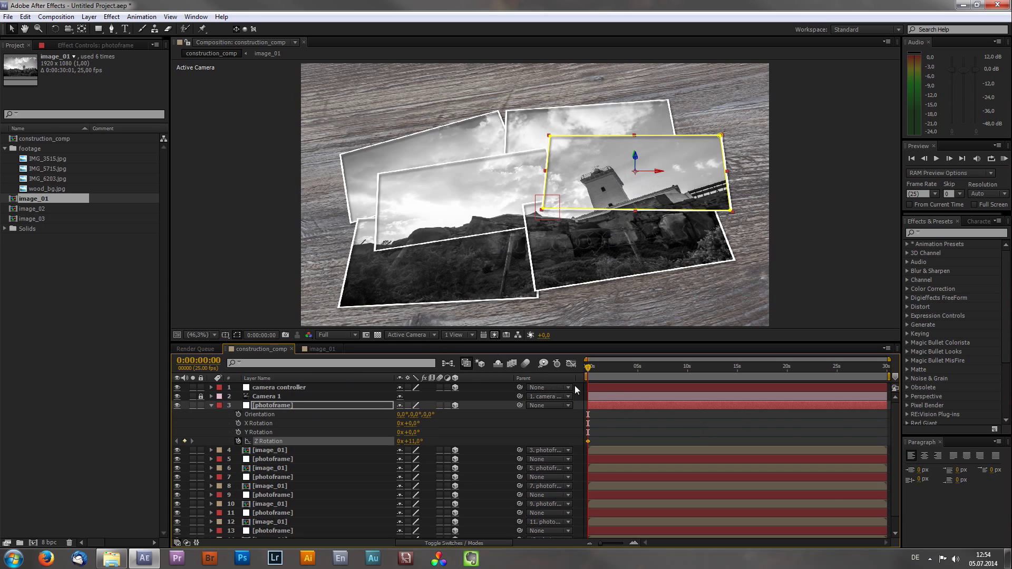
key("alt+shift+p")
key("u")
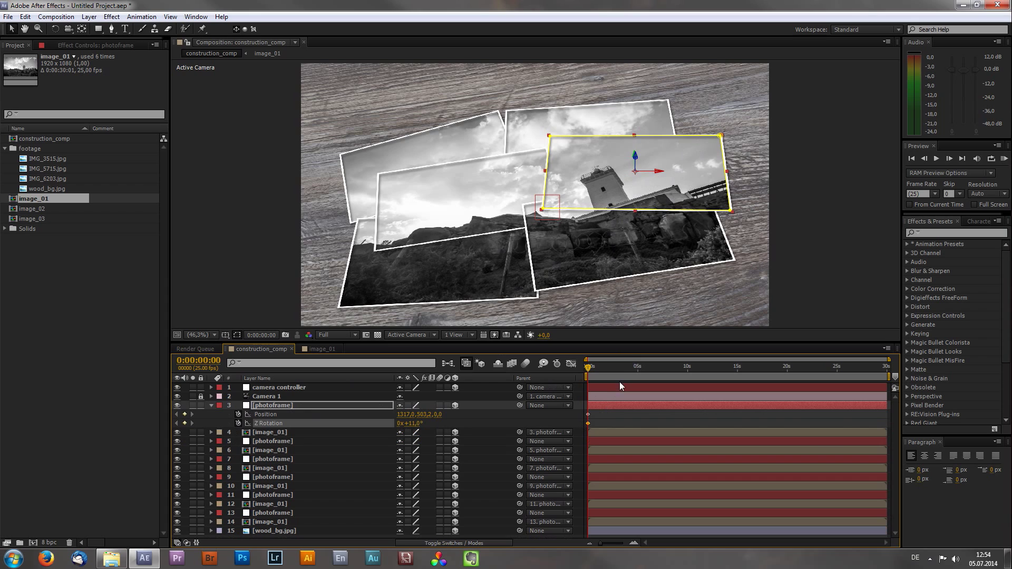
Add Position and Z Rotation keyframes holding the lighthouse photoframe's current placement at 0:00:02:00.
left_click(617, 368)
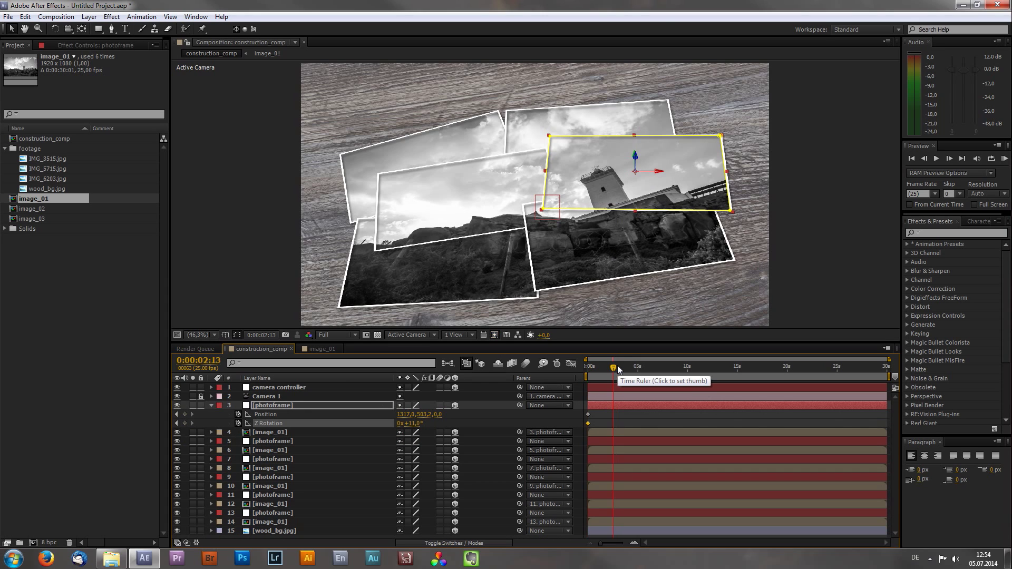
key("shift+Page_Up")
key("shift+Page_Up")
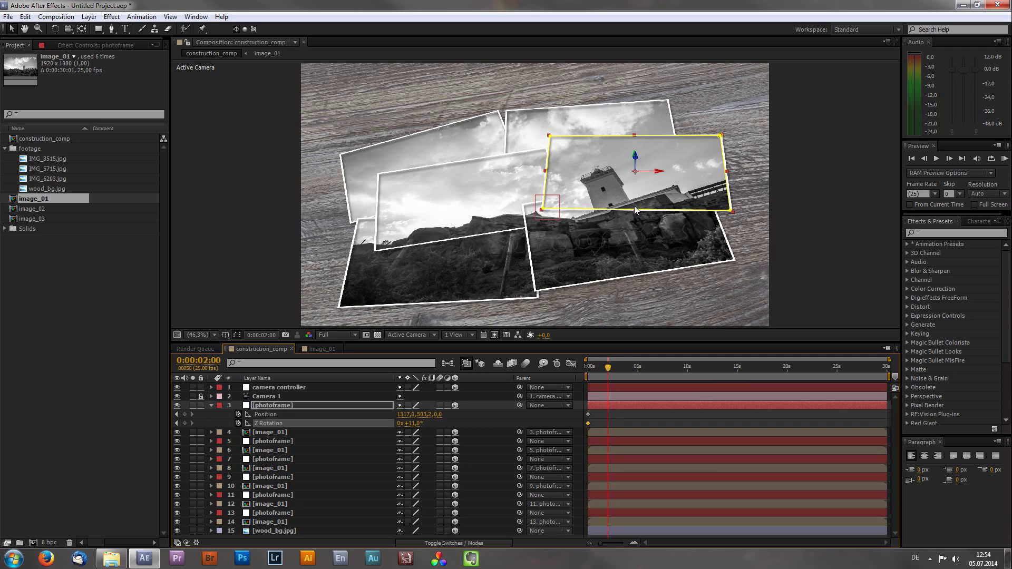
left_click(184, 414)
left_click(184, 424)
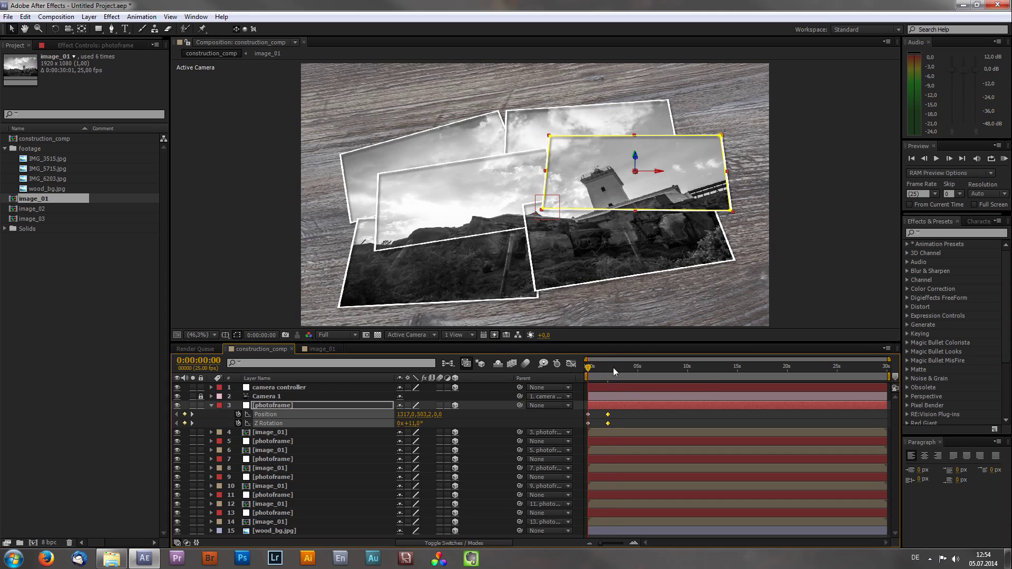
At 0:00:00:00, move the lighthouse photoframe out past the composition's upper-right edge, set its Z Rotation to 274°, and check the motion.
left_click_drag(665, 157, 858, 48)
left_click_drag(410, 424, 540, 411)
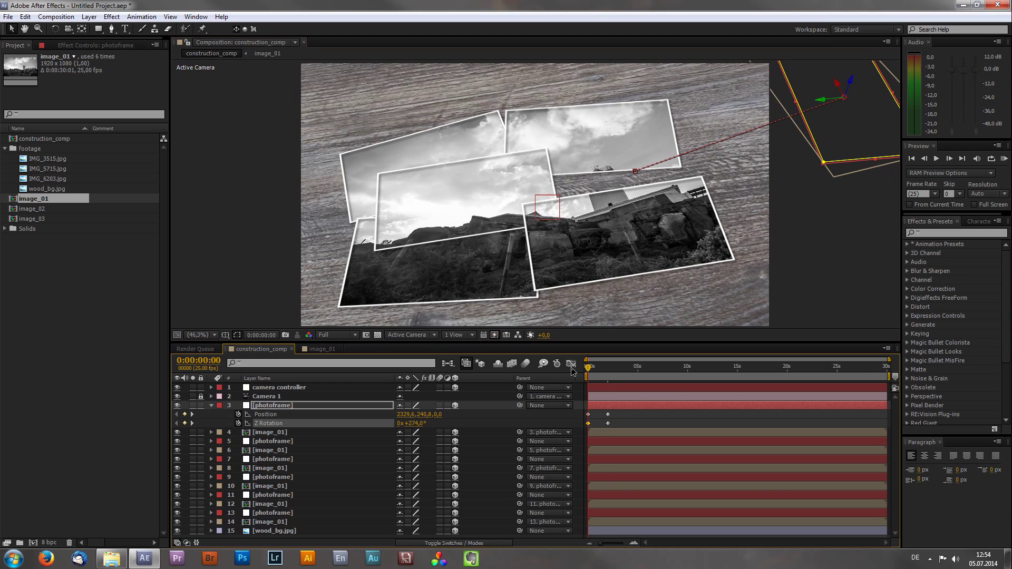
left_click_drag(587, 371, 615, 369)
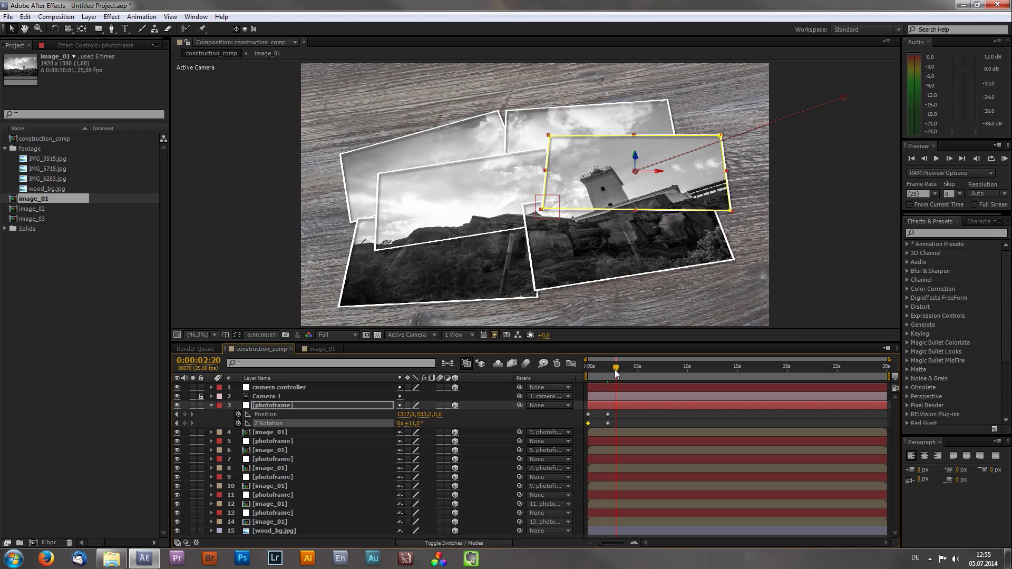
Apply Easy Ease to the lighthouse photoframe's Position and Z Rotation keyframes, check the motion, and collapse its properties.
left_click_drag(622, 412, 587, 422)
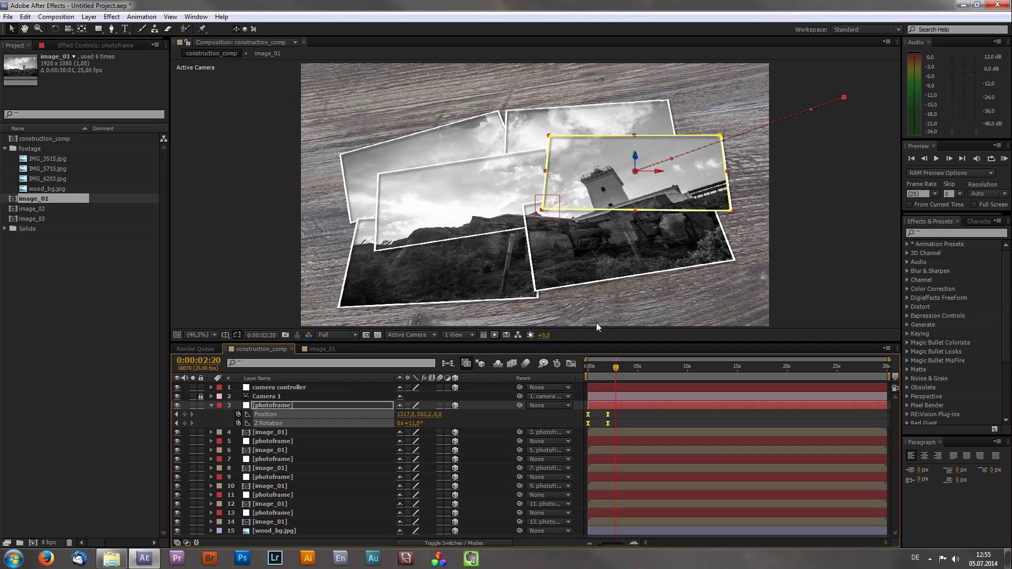
left_click_drag(589, 365, 603, 364)
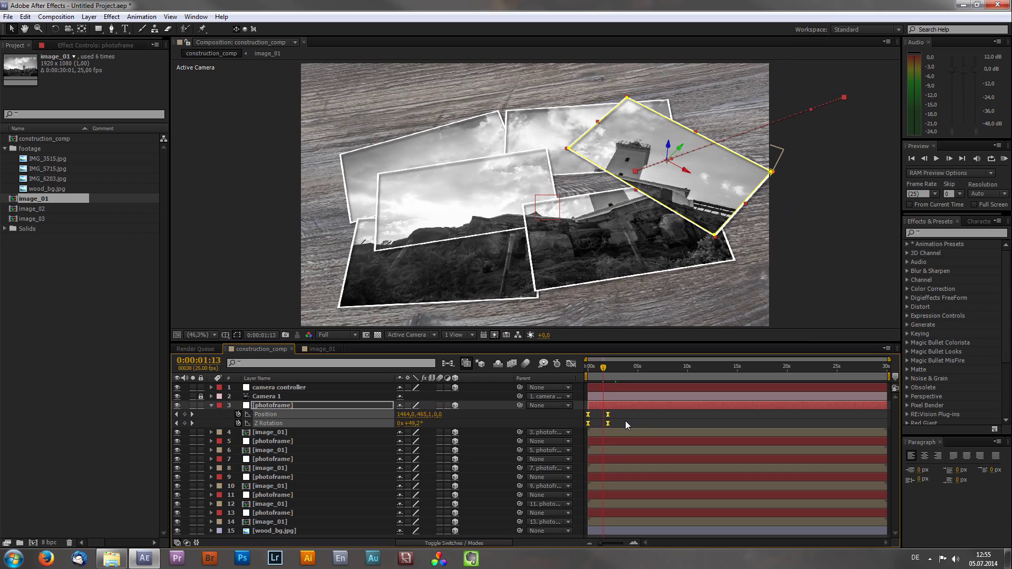
key("u")
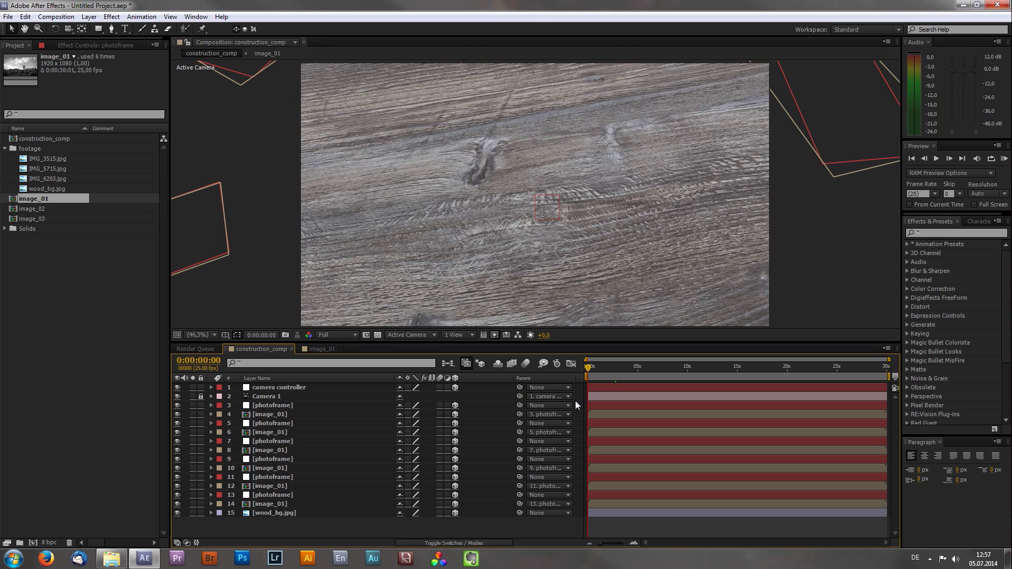
Check the photos flying in, and add the expression wiggle(1,100) to the camera controller's Position.
left_click_drag(590, 371, 620, 373)
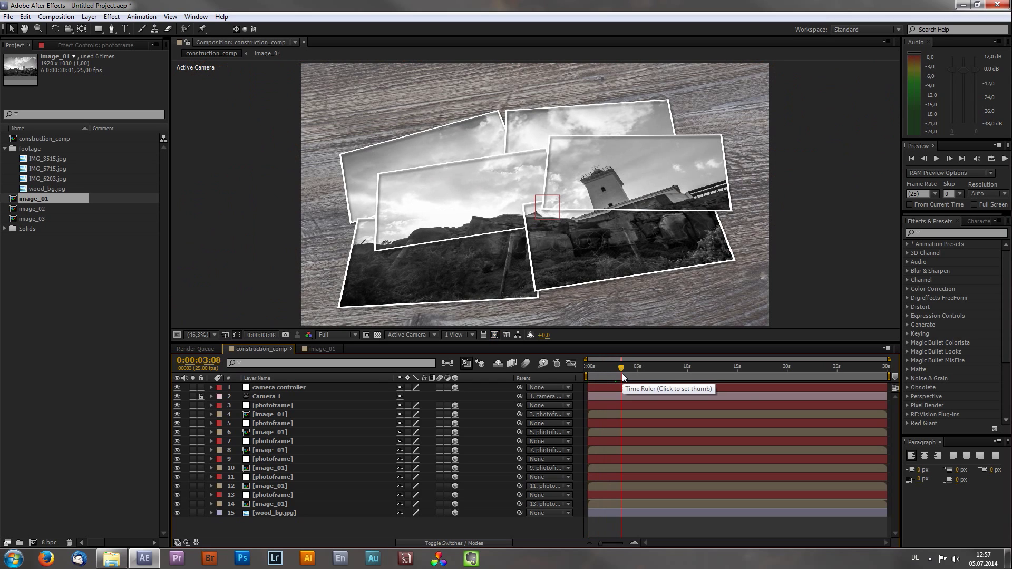
left_click(280, 388)
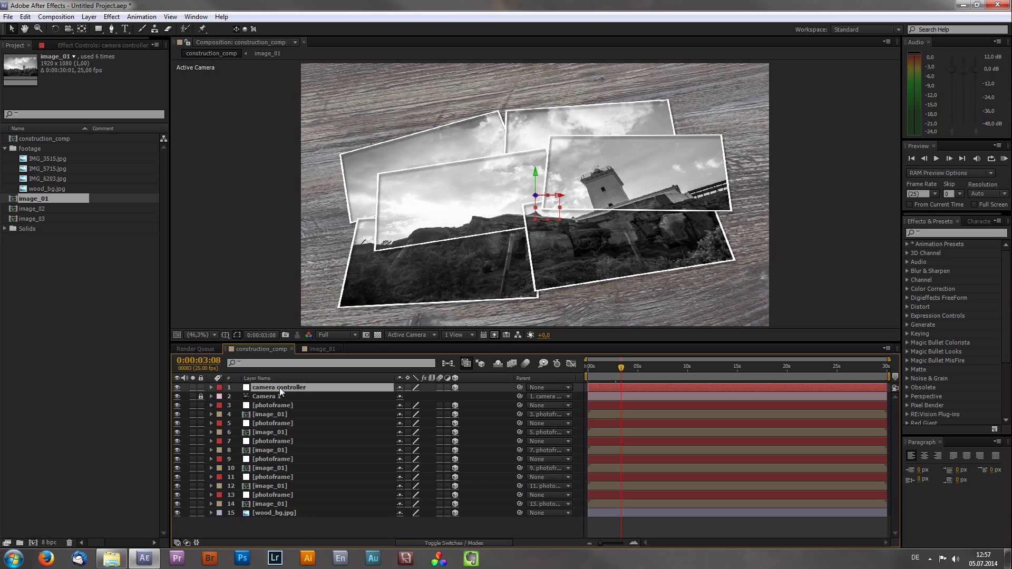
key("p")
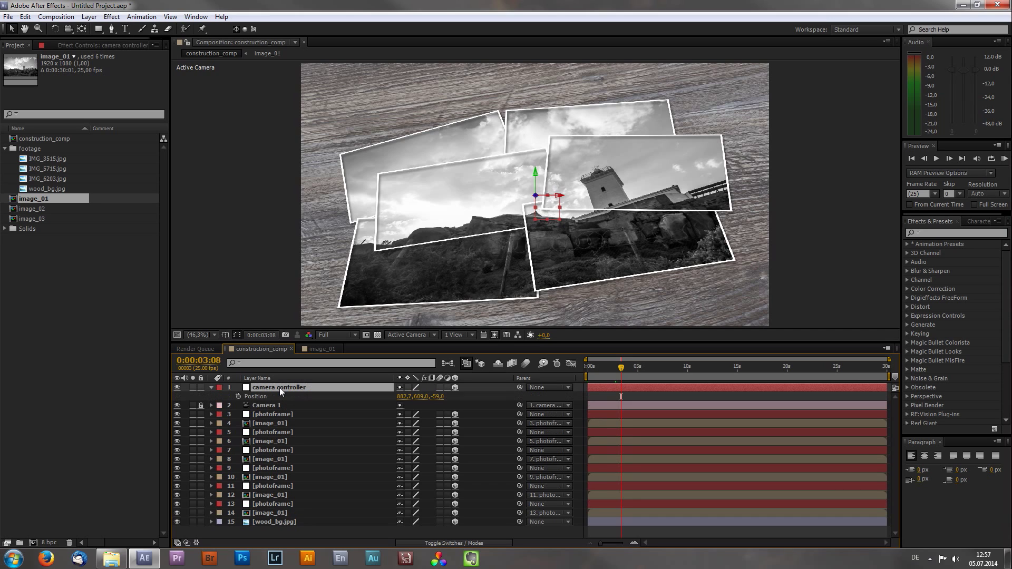
left_click(238, 397, "alt")
type("w")
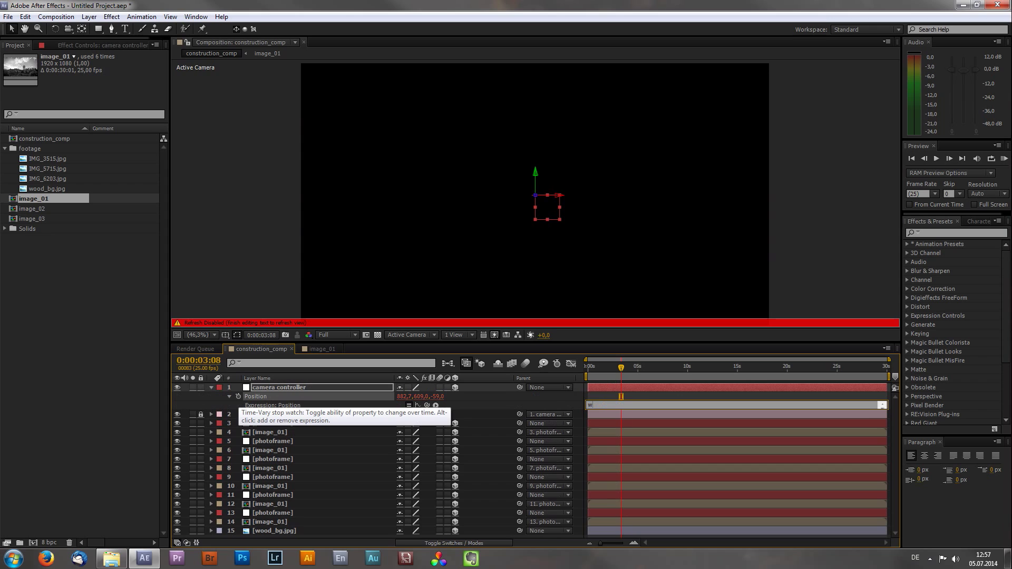
type("iggle")
type("100")
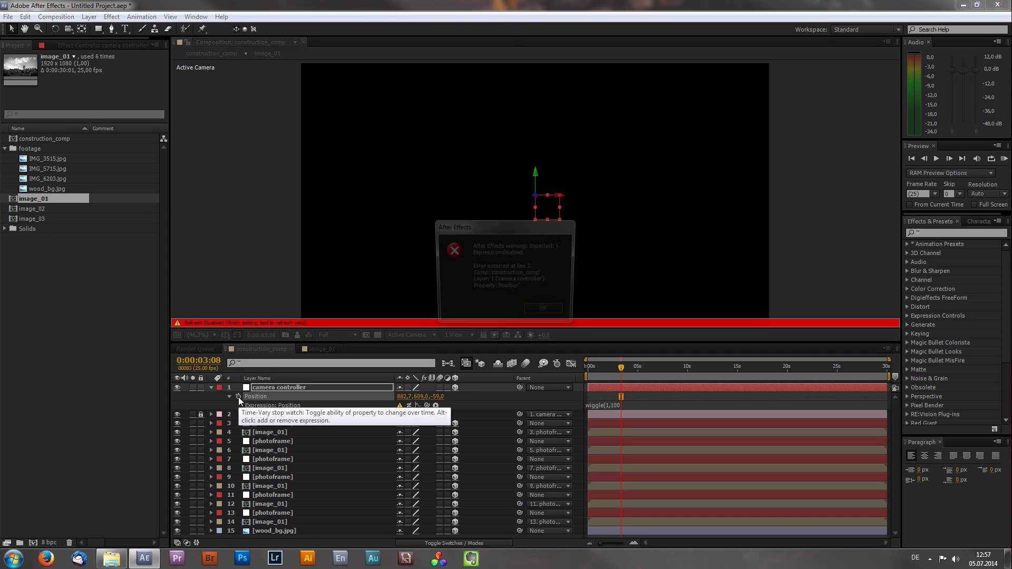
key("KP_Enter")
left_click(536, 312)
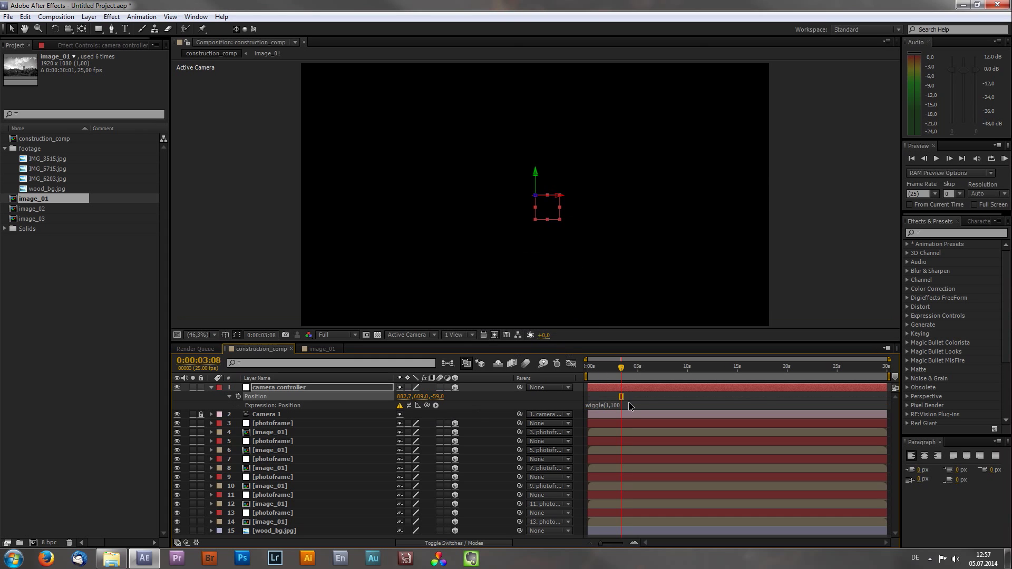
left_click(634, 405)
left_click(599, 404)
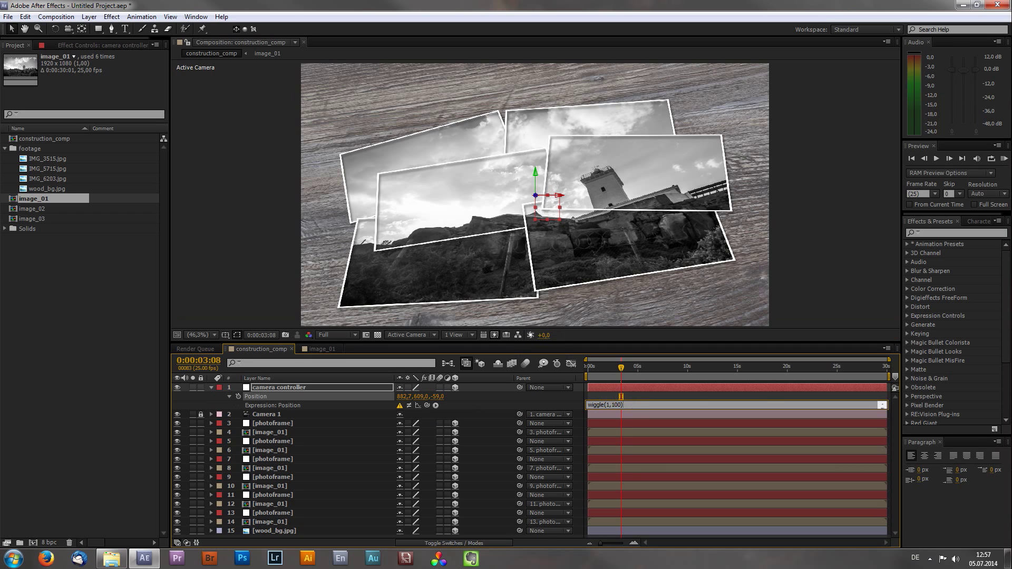
key("KP_Enter")
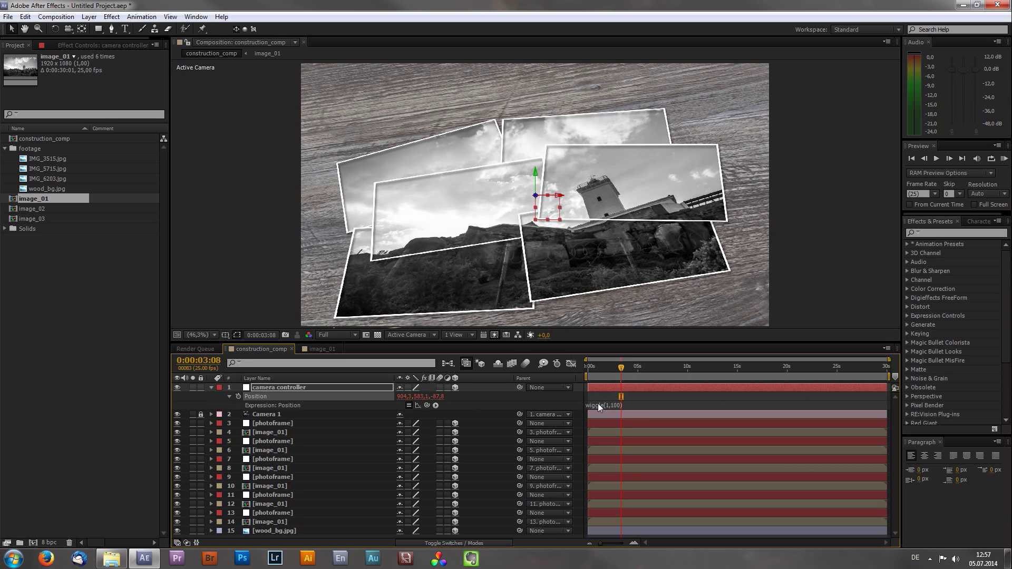
Preview the camera wiggle, and change the camera controller's Position expression to wiggle(1,50).
key("KP_0")
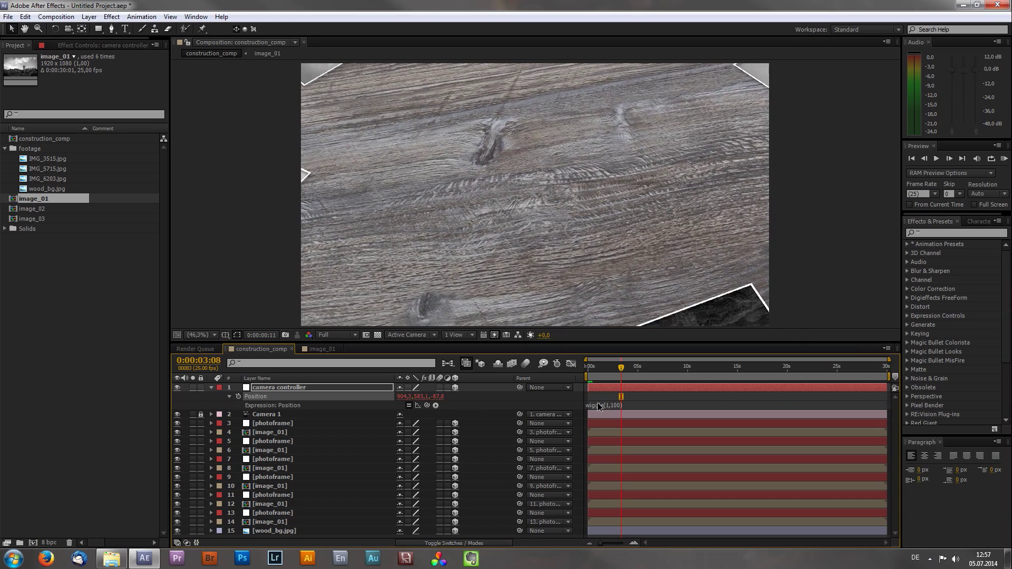
key("space")
key("KP_0")
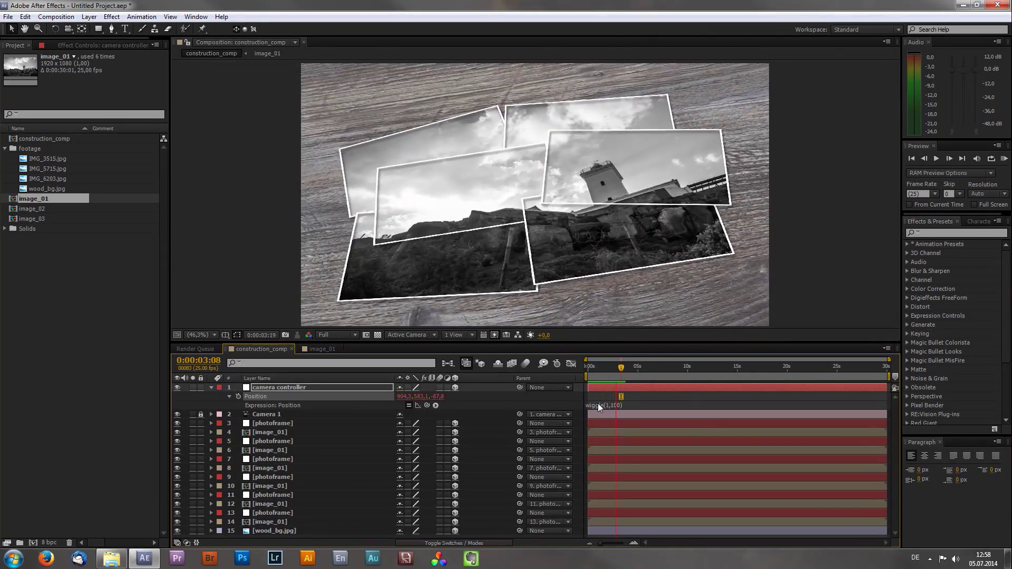
left_click(611, 410)
left_click(614, 406)
left_click(616, 404)
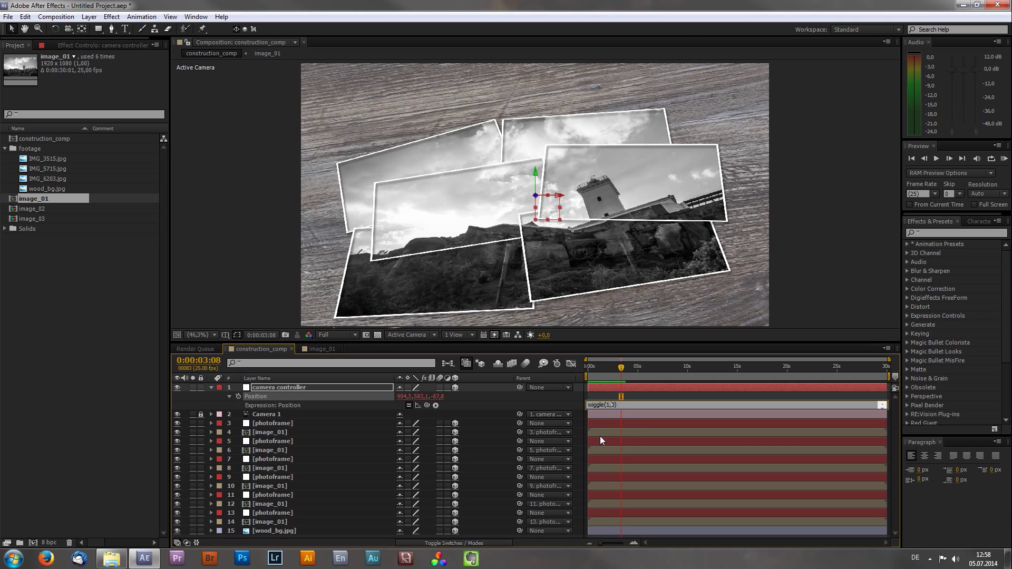
key("KP_Enter")
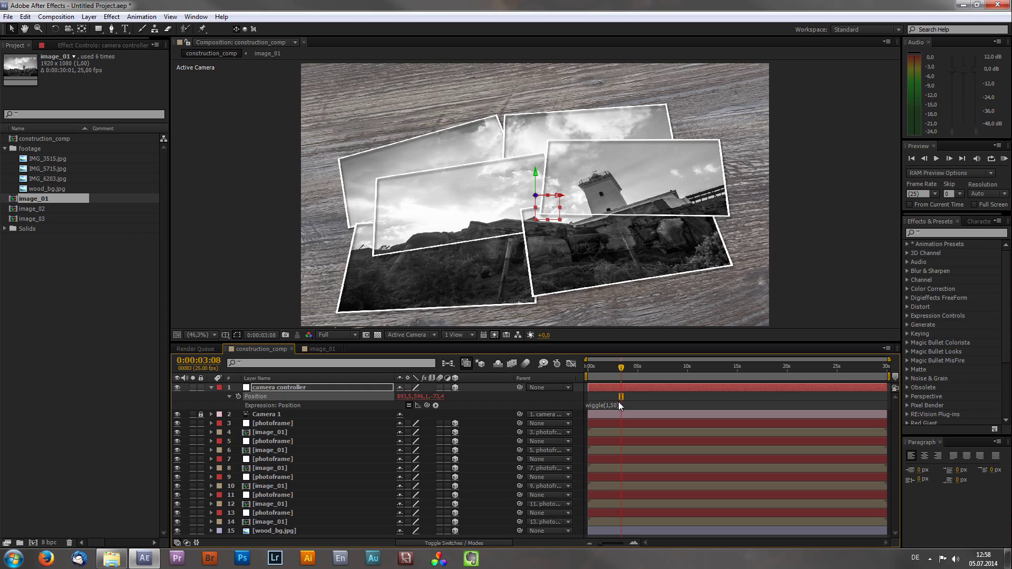
key("p")
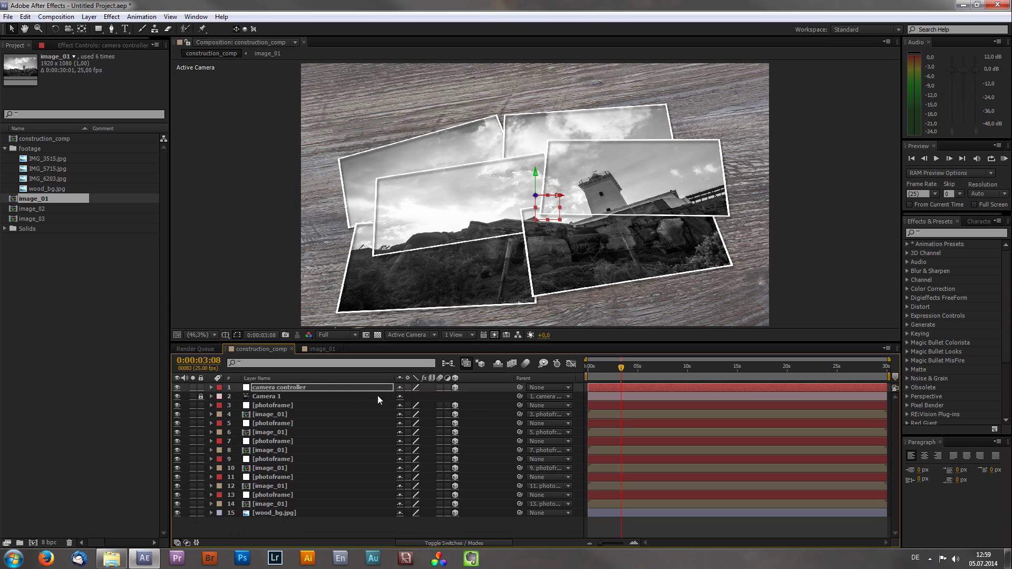
key("Return")
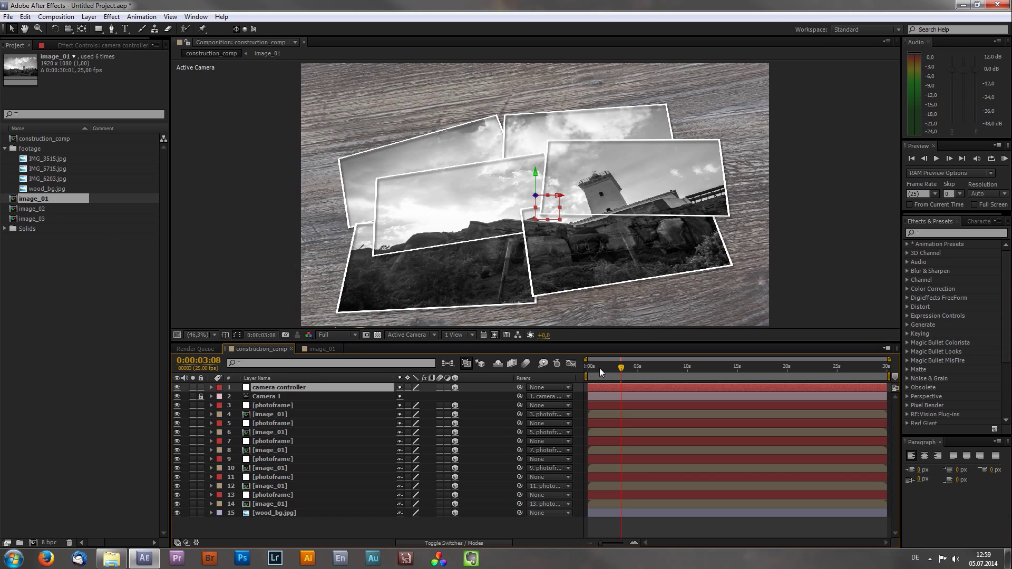
Add Position and X, Y and Z Rotation keyframes to the camera controller at 0:00:00:00 and reveal its keyframed properties.
left_click_drag(599, 368, 583, 368)
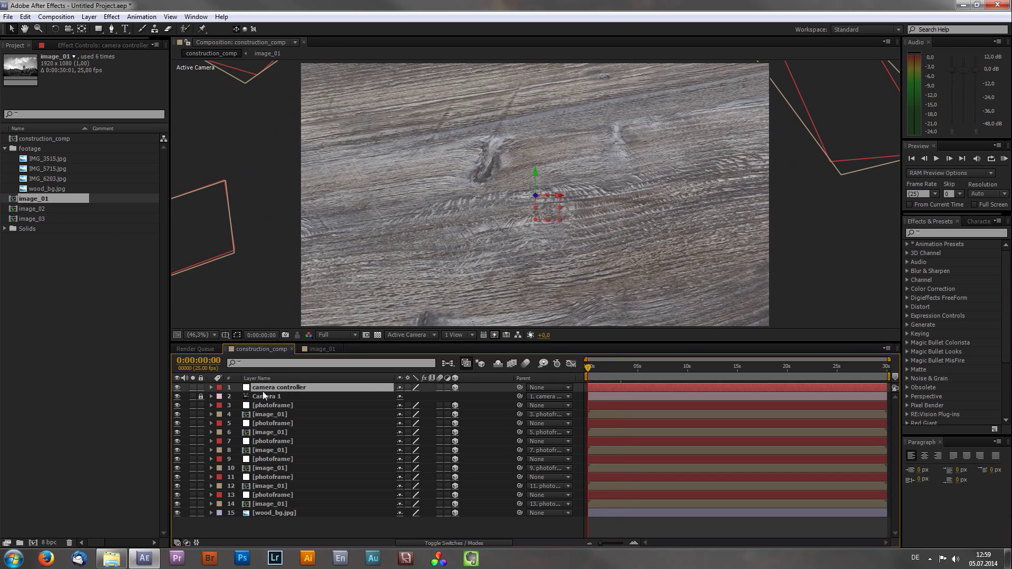
key("p")
left_click(240, 397)
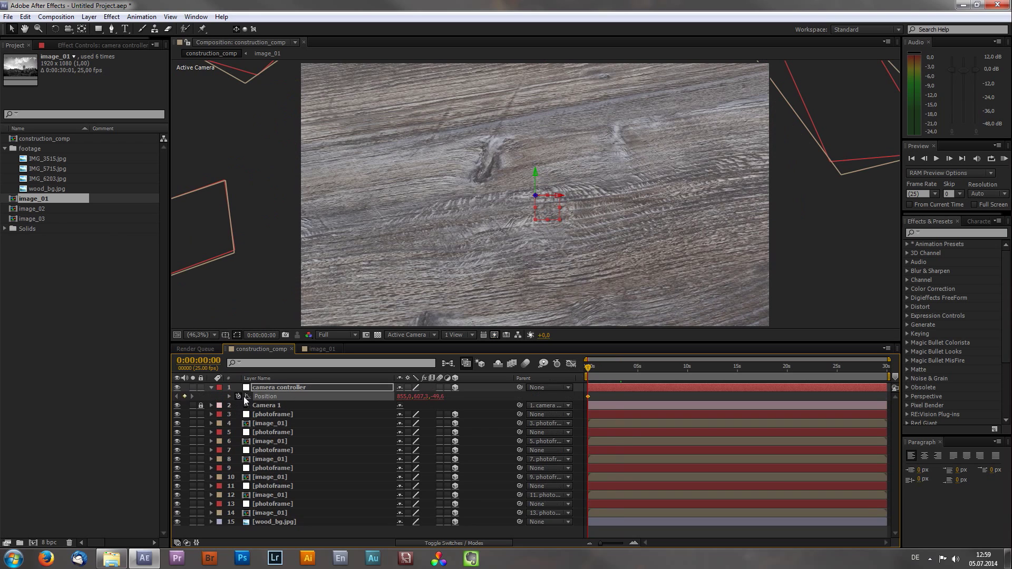
key("r")
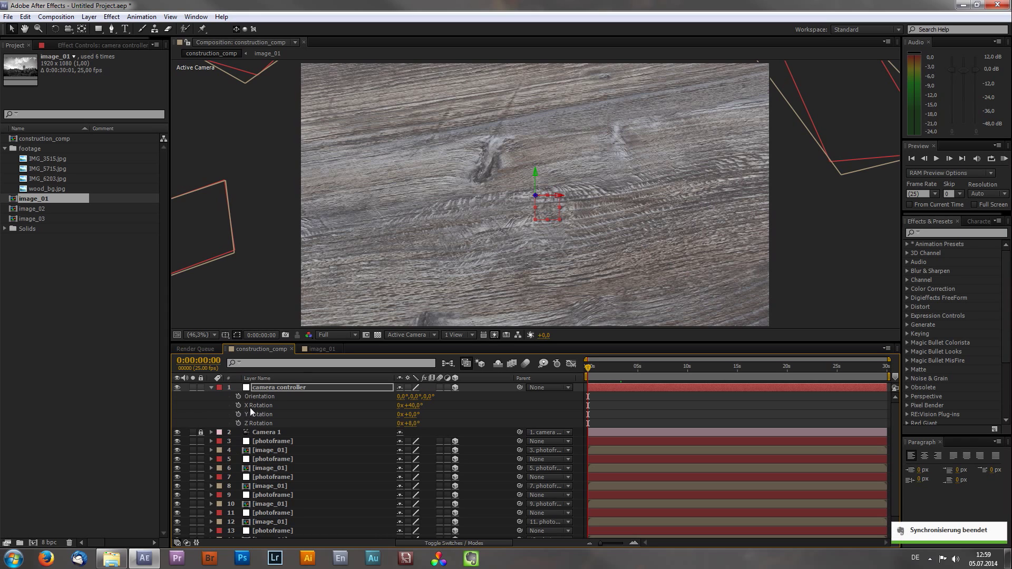
left_click(238, 405)
left_click(238, 414)
left_click(238, 423)
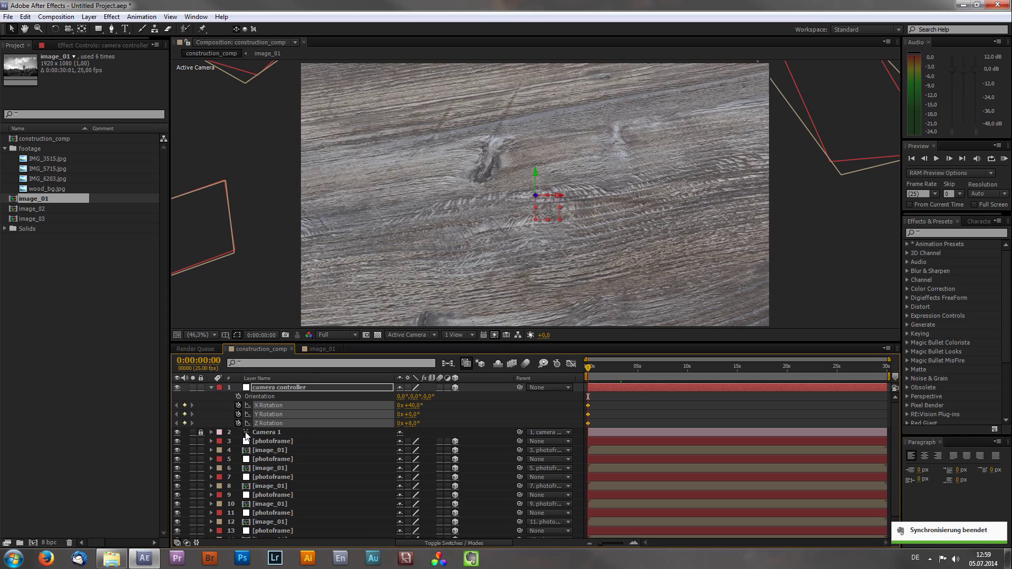
key("u")
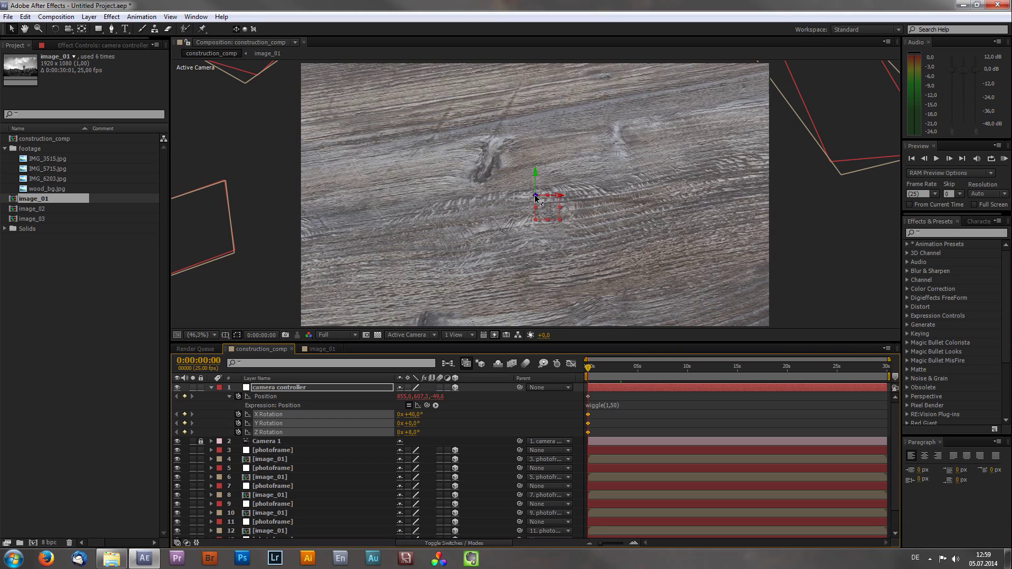
Move the camera controller back along its Z axis at 0:00:00:00, and forward toward the collage at 0:00:02:00.
left_click_drag(534, 195, 578, 193)
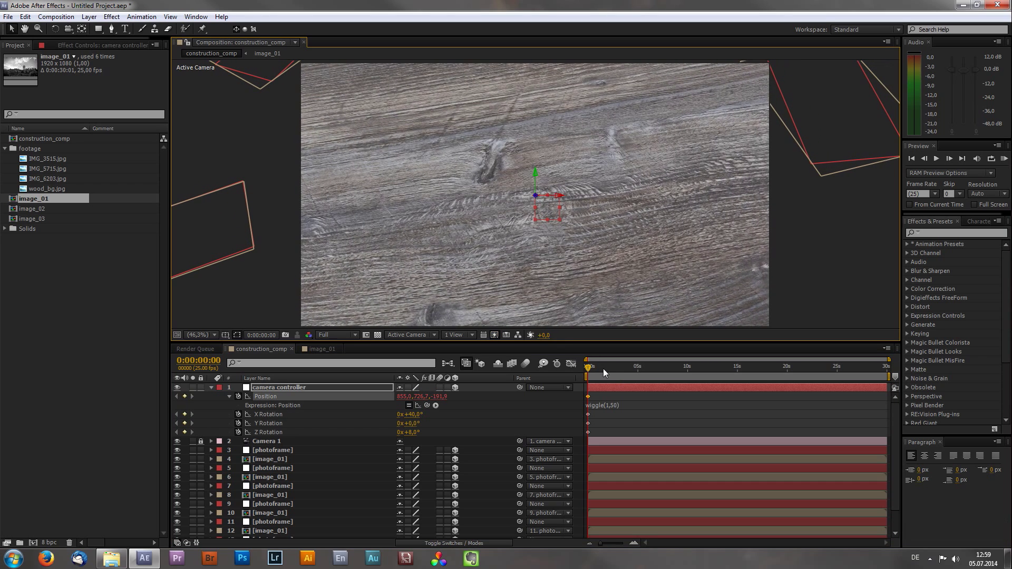
key("space")
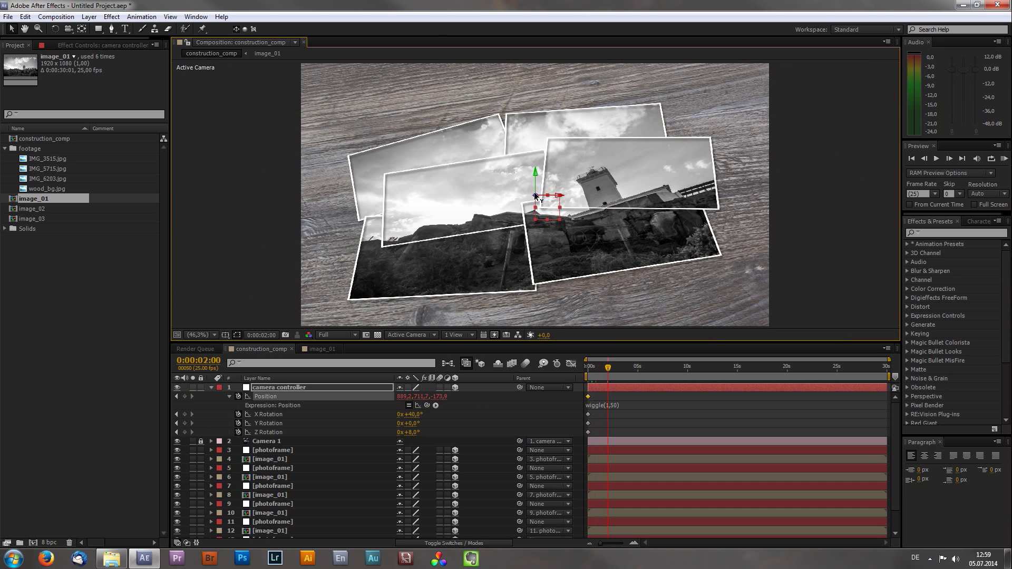
left_click_drag(534, 196, 471, 195)
Check the camera move, and add X, Y and Z Rotation keyframes to the camera controller at 0:00:02:00, keeping Z at 8°.
left_click_drag(410, 433, 410, 435)
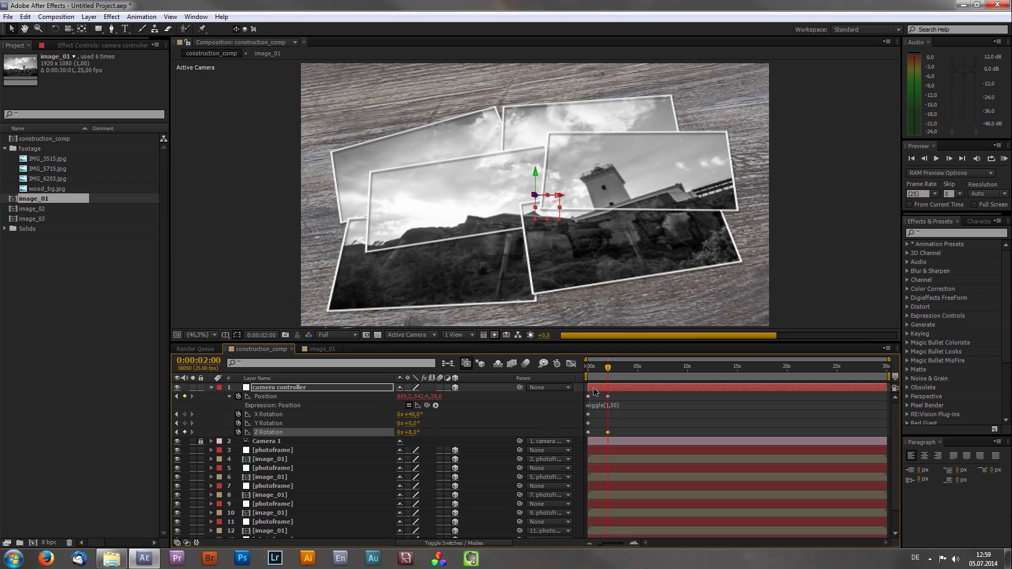
left_click(587, 366)
left_click_drag(587, 366, 608, 368)
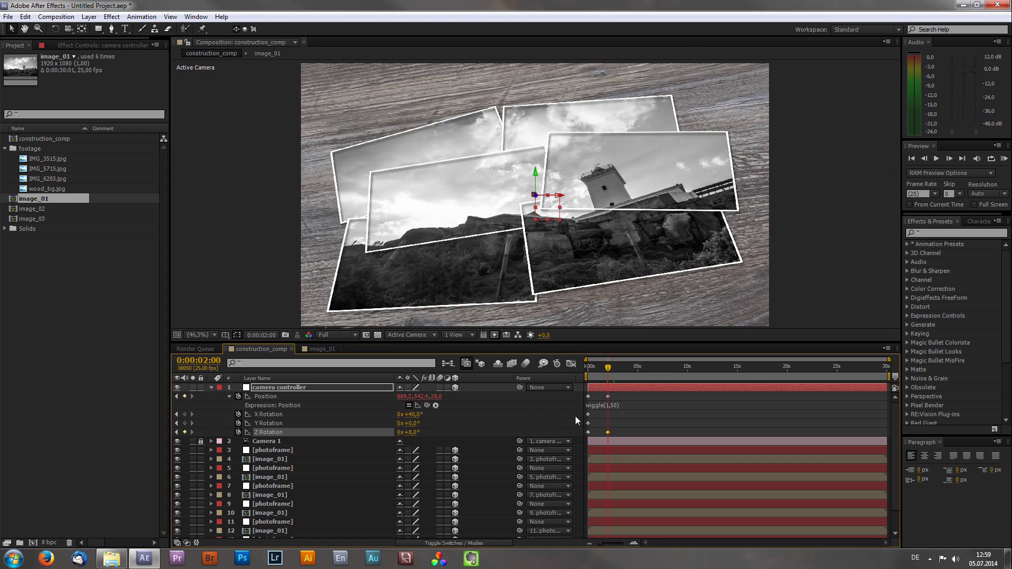
left_click(184, 414)
left_click(185, 423)
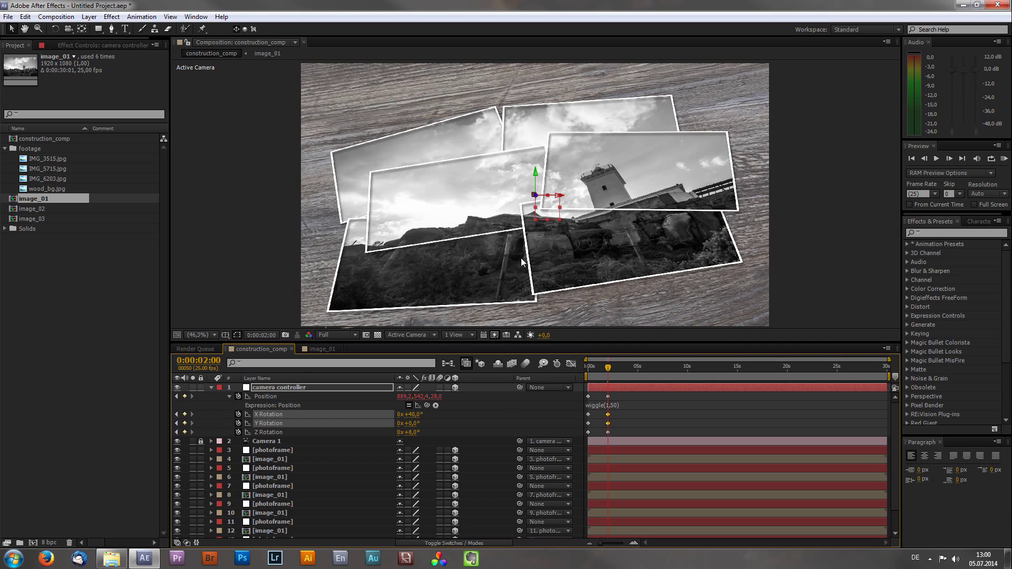
Add Position and X, Y and Z Rotation keyframes to the camera controller at 0:00:05:00.
left_click(637, 369)
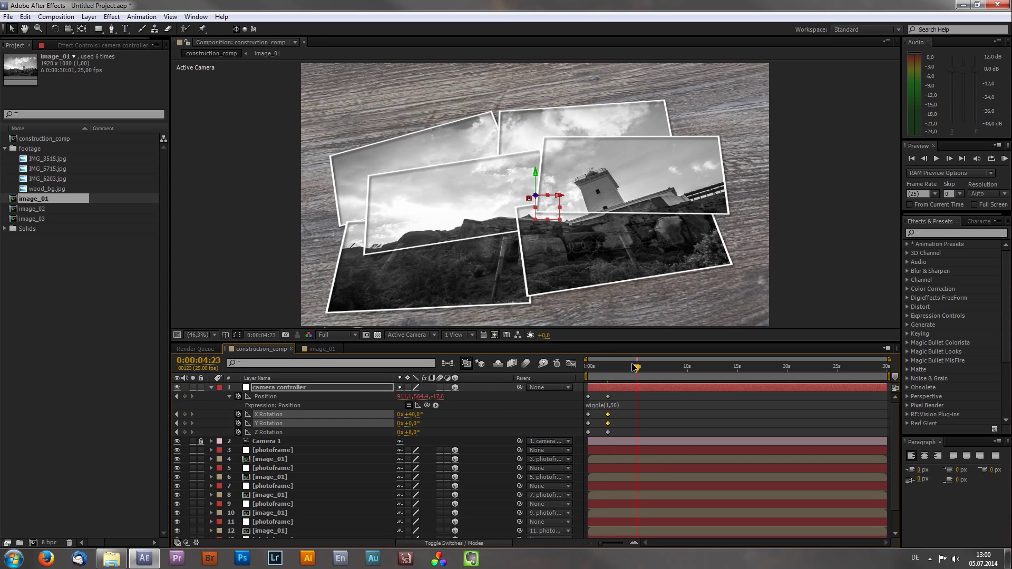
key("Page_Down")
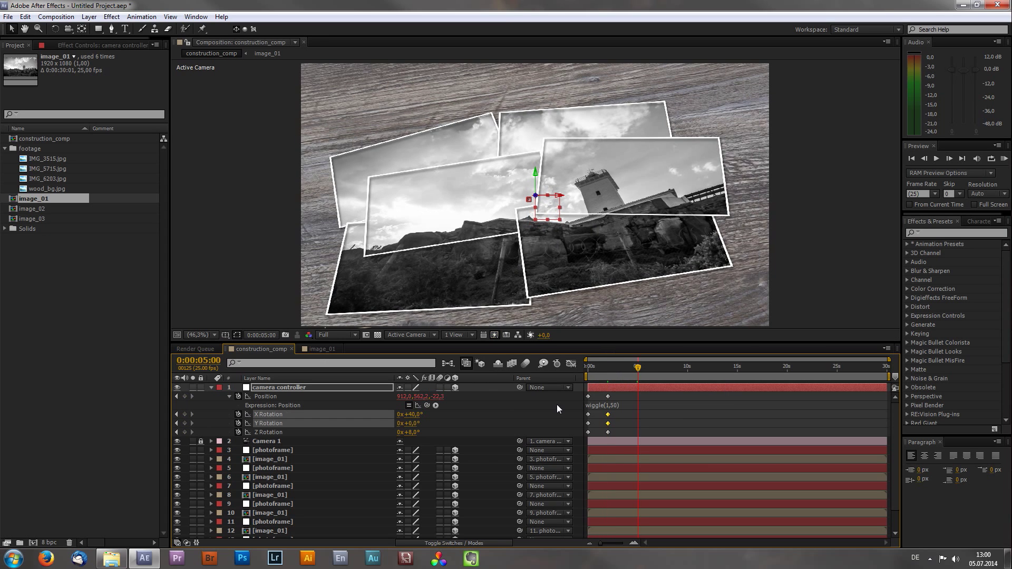
left_click(184, 397)
left_click(185, 415)
left_click(184, 423)
left_click(184, 432)
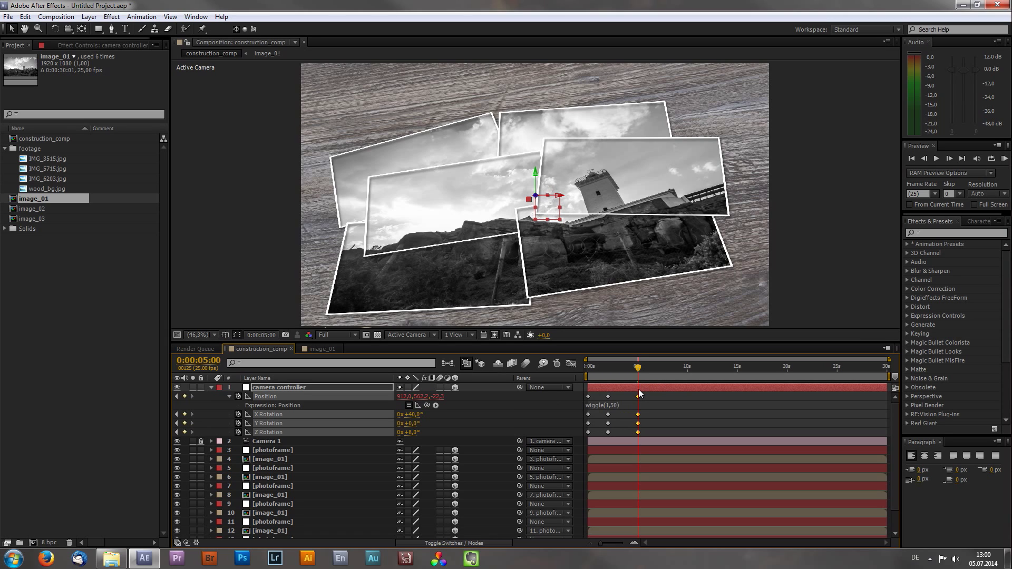
Move the camera controller down and to the right at 0:00:06:00, toward the empty wood beside the collage.
key("space")
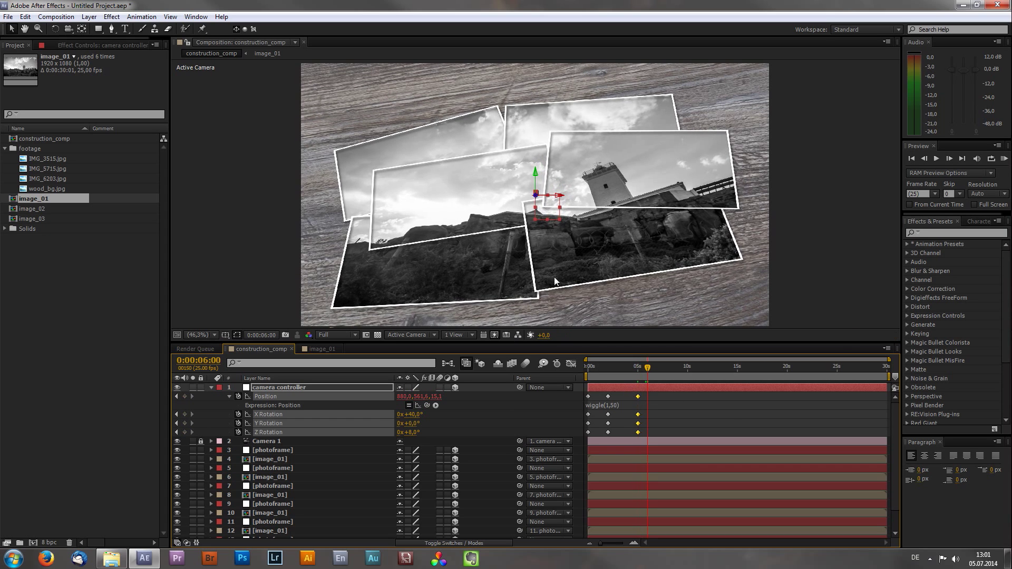
left_click_drag(535, 174, 543, 268)
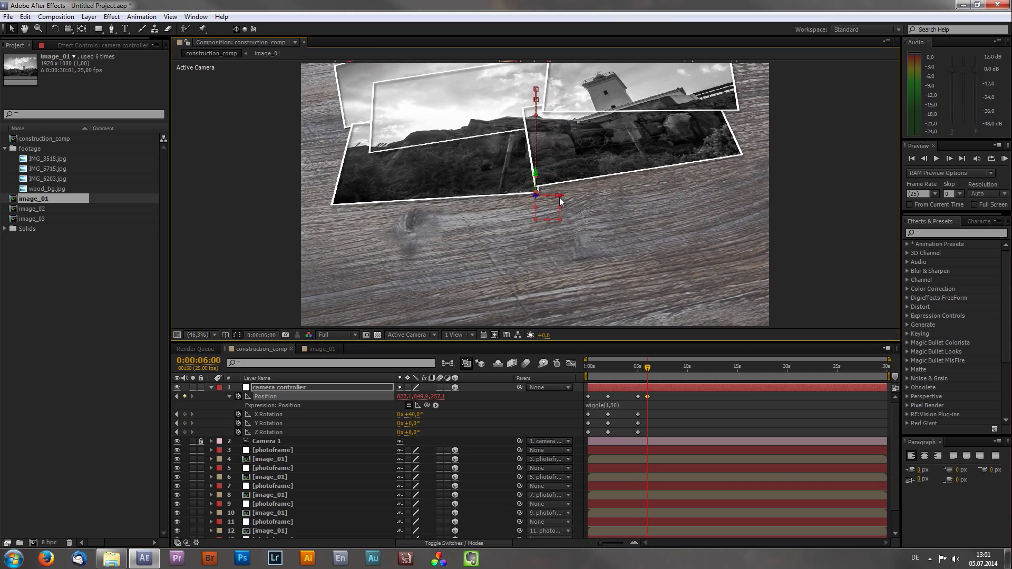
left_click_drag(560, 198, 678, 202)
Set the camera controller's X and Z Rotation to 0° at 0:00:06:00 and add a Y Rotation keyframe there.
left_click(416, 415)
type("0")
key("Tab")
key("Tab")
key("Tab")
key("Tab")
type("0")
key("Return")
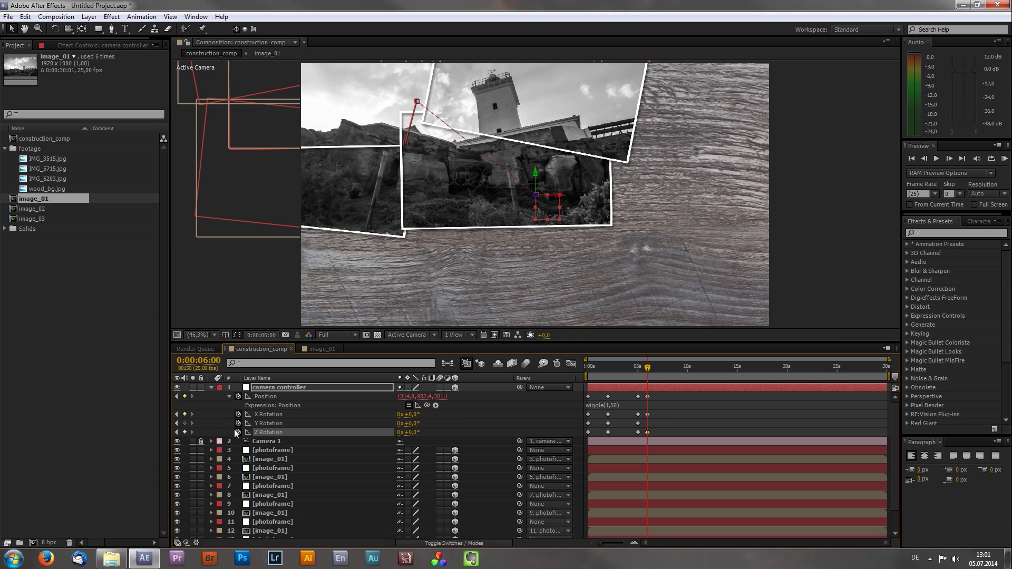
left_click(185, 423)
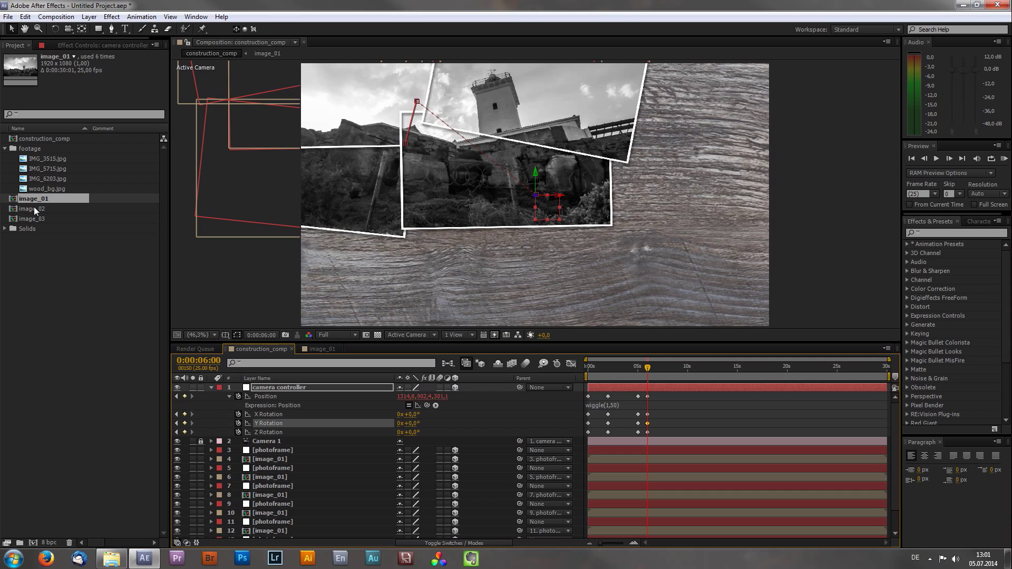
Add image_02 to construction_comp below Camera 1, starting at 0:00:06:00, and make it a 3D layer.
left_click_drag(33, 207, 340, 444)
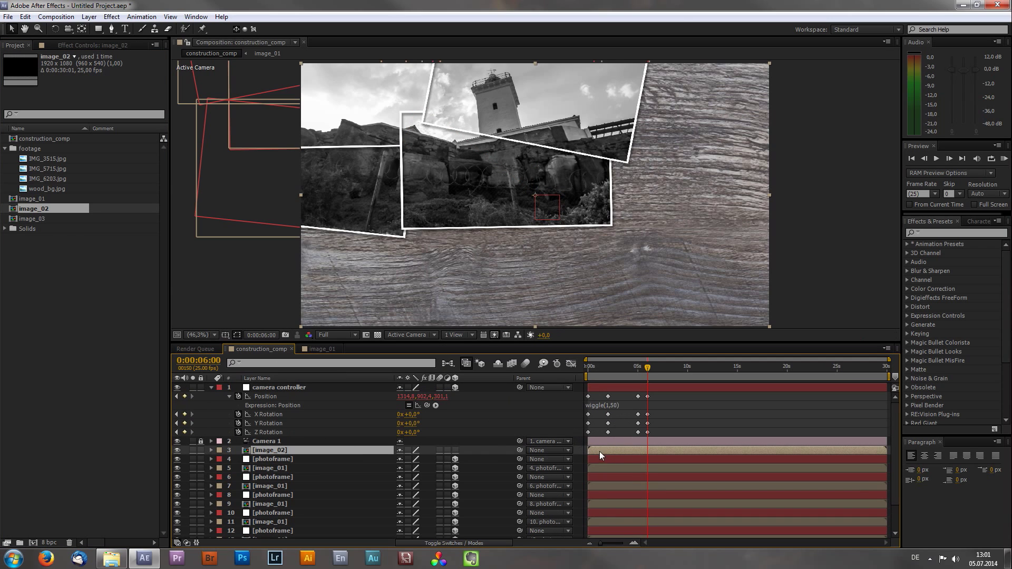
left_click_drag(601, 450, 660, 447)
scroll(606, 192, "down", 4)
scroll(595, 198, "up", 2)
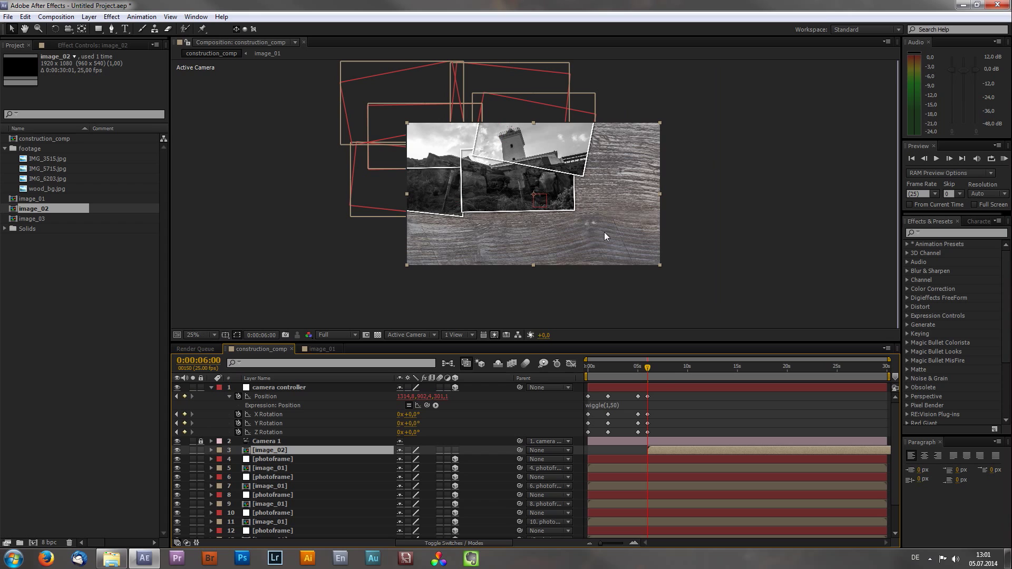
left_click(669, 368)
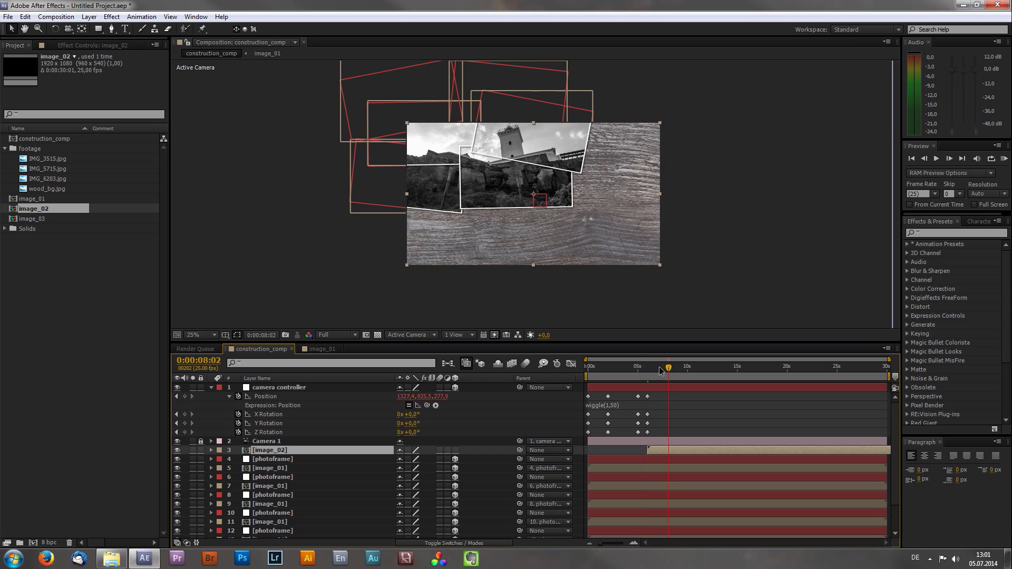
left_click(456, 450)
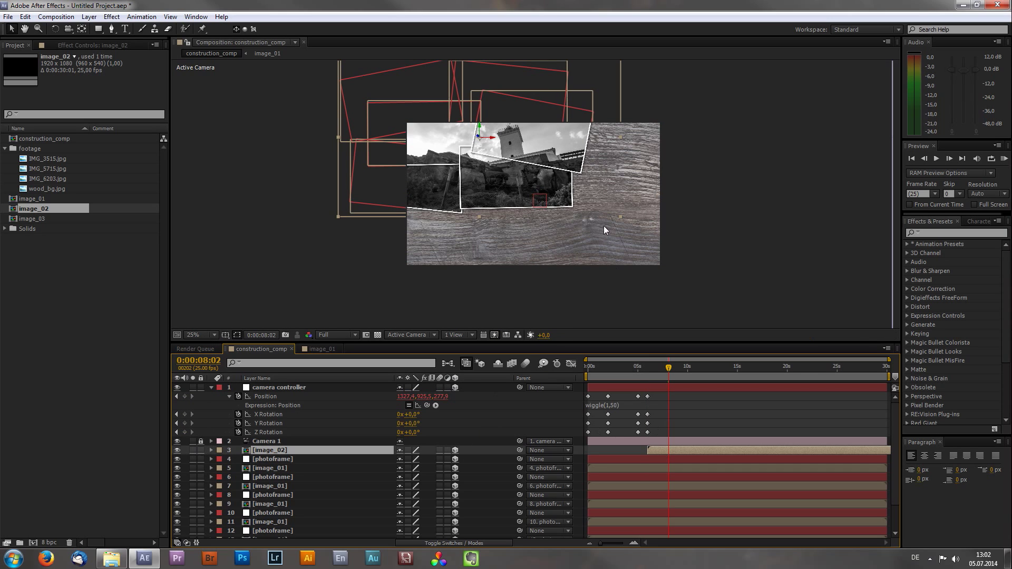
Place IMG_5715.jpg in the image_02 composition and scale it to 39%.
double_click(282, 451)
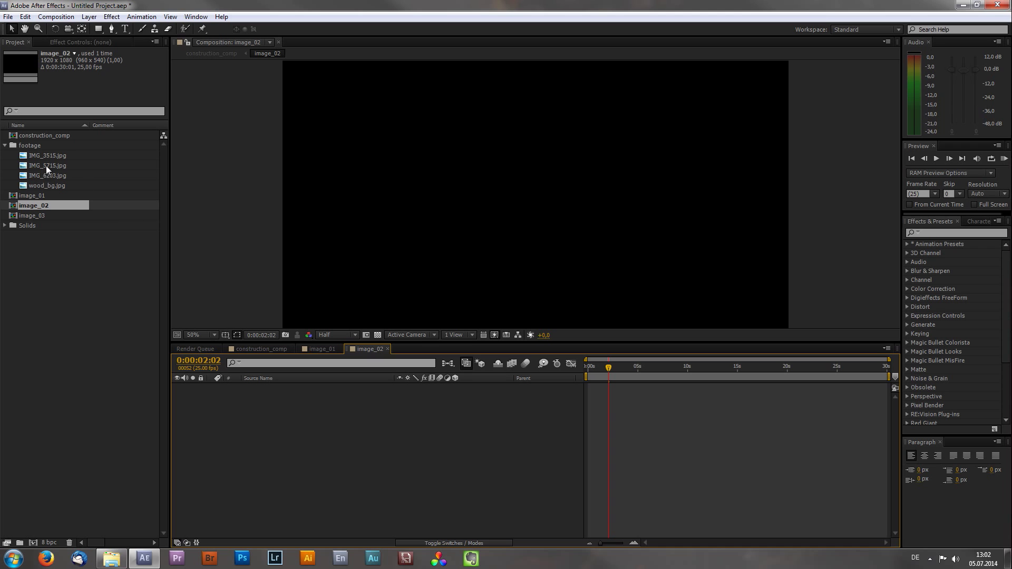
left_click_drag(45, 167, 287, 448)
key("s")
left_click(432, 396)
type("60")
key("Return")
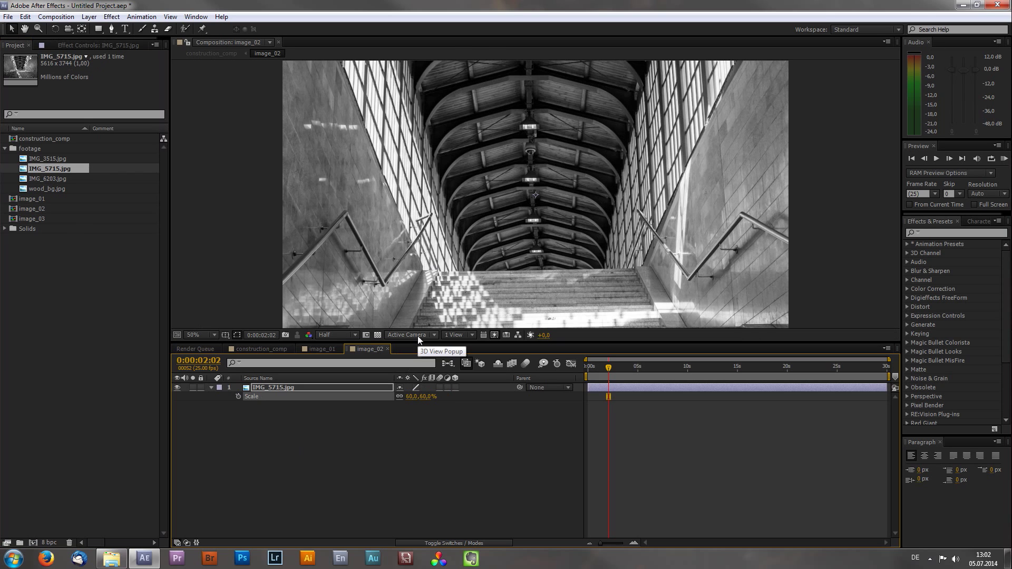
key("comma")
key("comma")
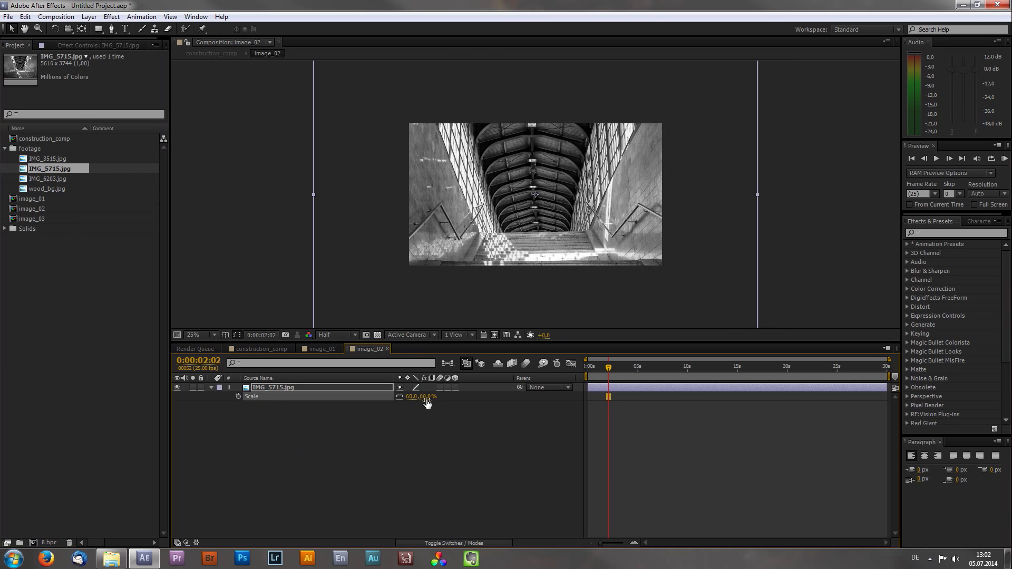
left_click_drag(425, 402, 285, 398)
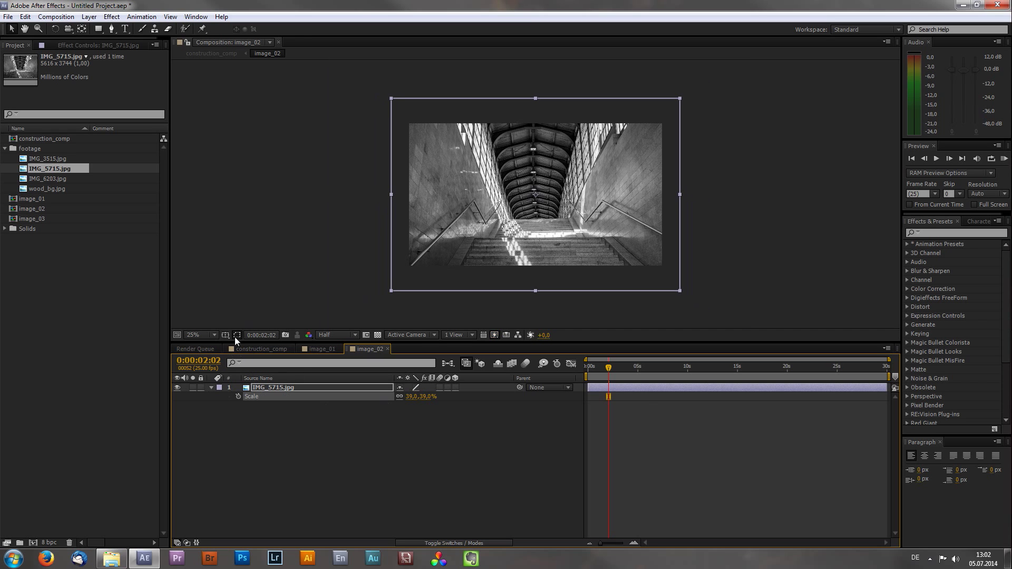
In construction_comp, move the image_02 layer to the lower right of the collage and set its Z Rotation to -15°.
left_click(261, 348)
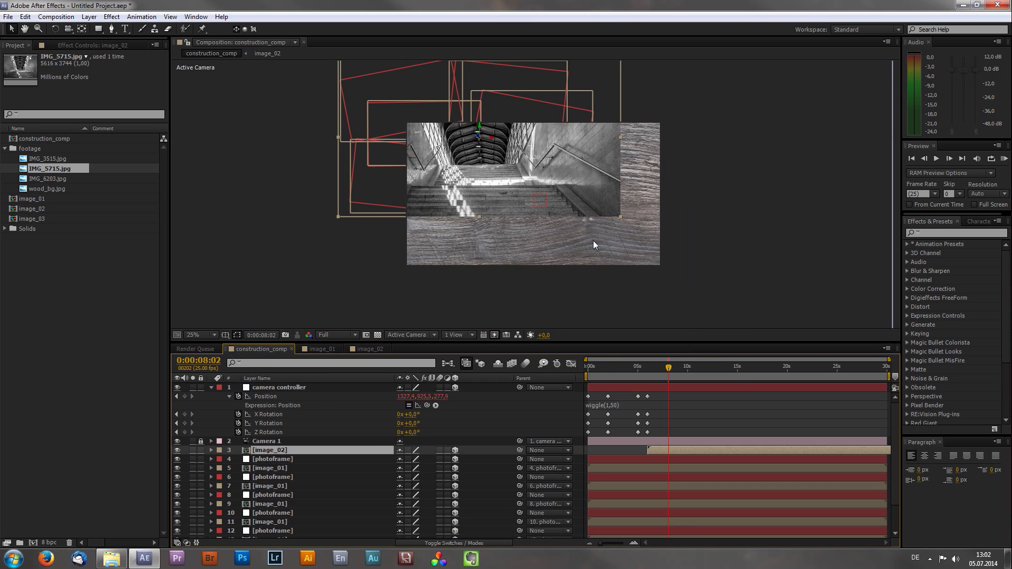
left_click(296, 388)
left_click(282, 451)
left_click_drag(485, 336, 556, 262)
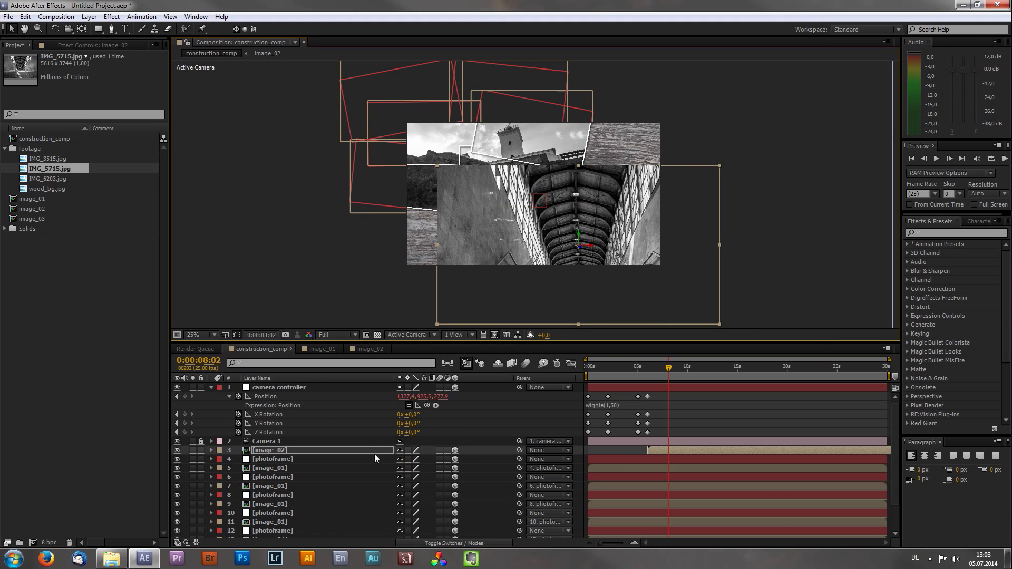
key("r")
left_click_drag(404, 486, 407, 486)
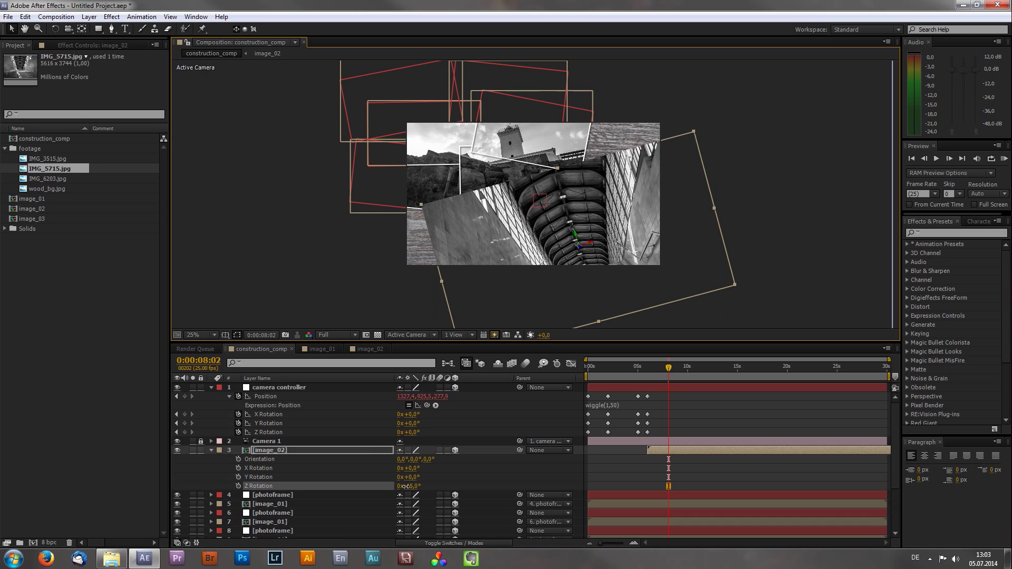
left_click(306, 387)
left_click_drag(523, 198, 938, 123)
left_click_drag(534, 192, 578, 194)
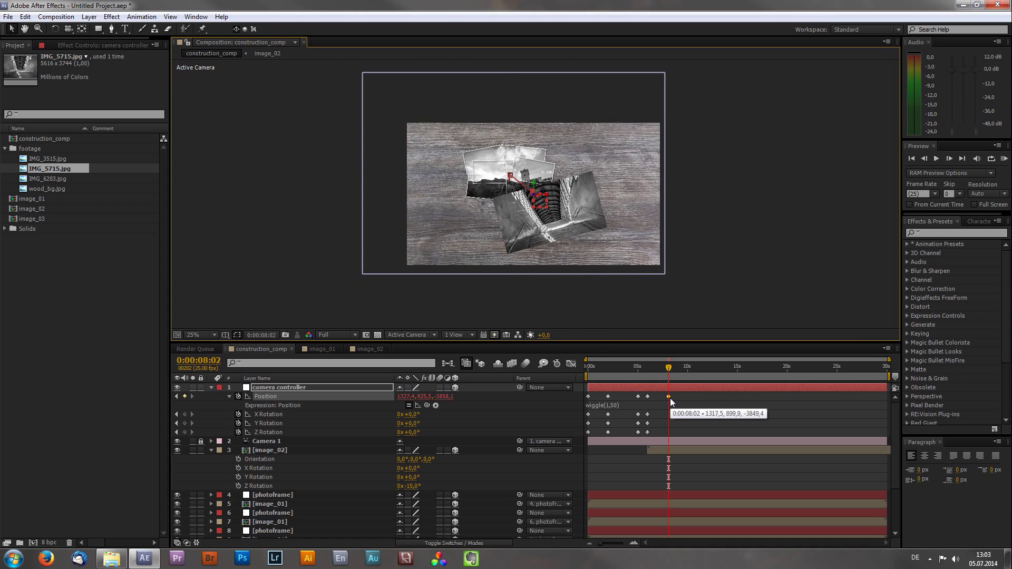
key("Delete")
Pull the camera controller back along its Z axis at the 0:00:06:00 keyframe and fit the composition in the viewer.
key("j")
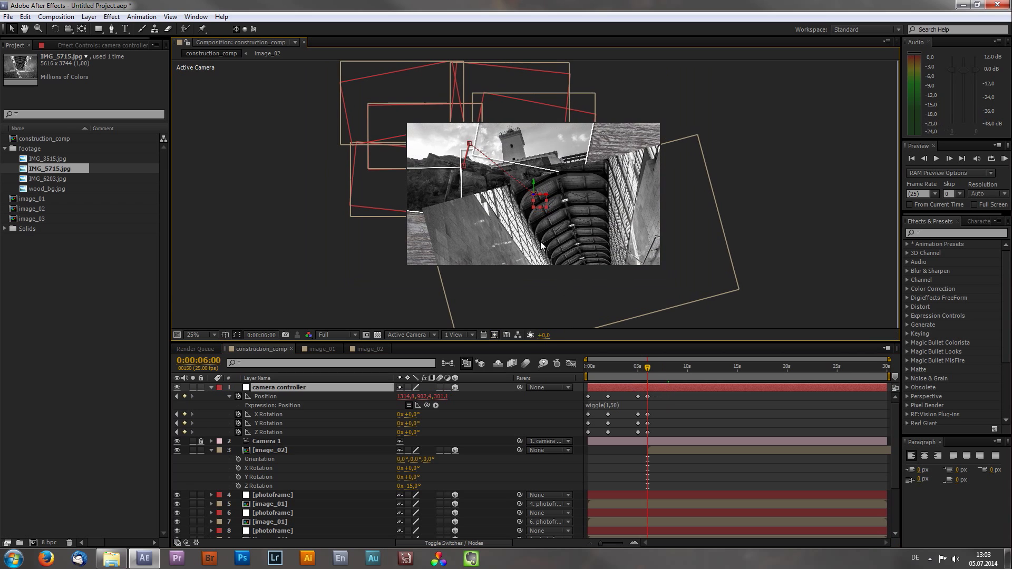
left_click_drag(533, 195, 980, 156)
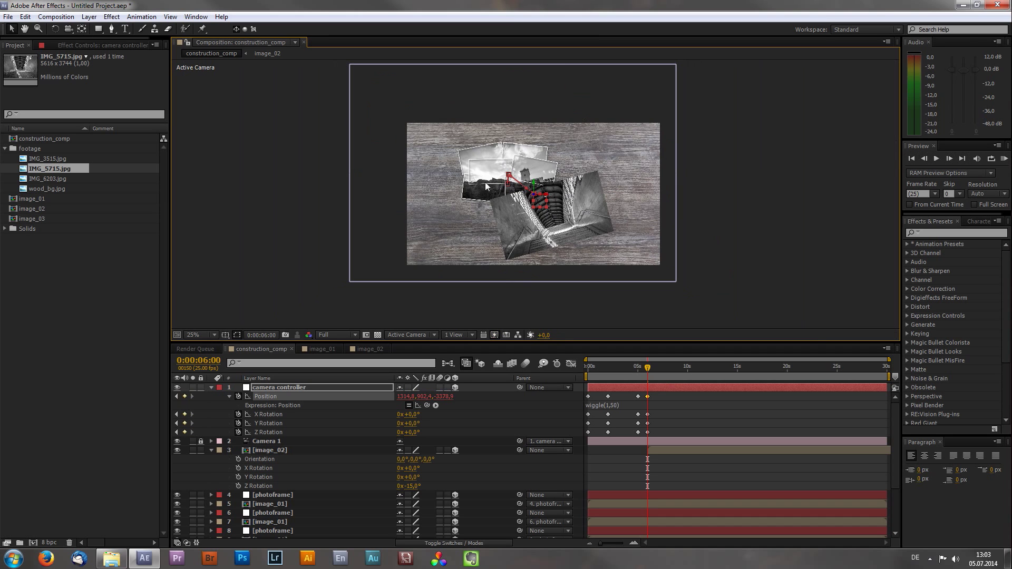
scroll(510, 211, "up", 2)
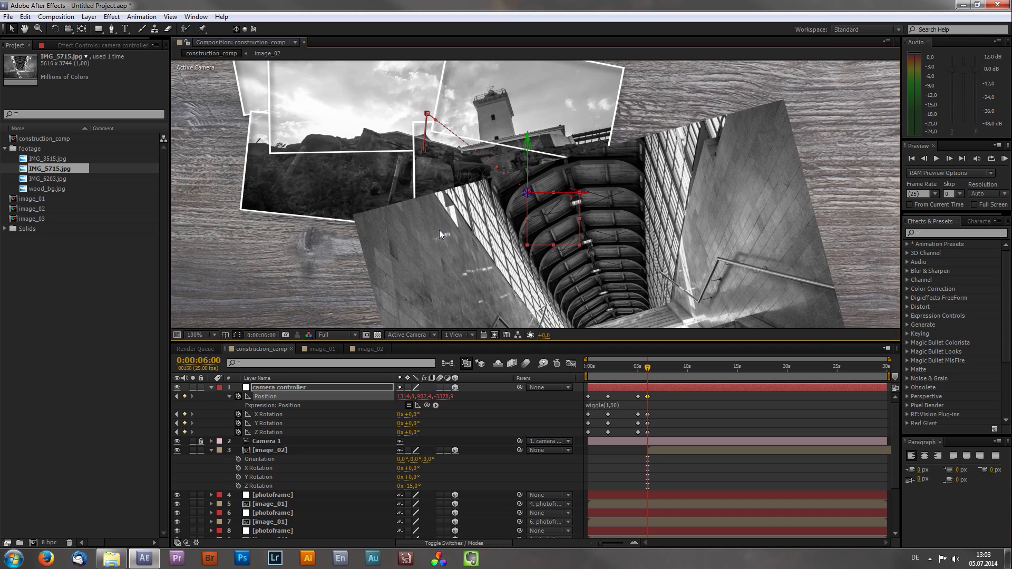
left_click(211, 336)
left_click(227, 354)
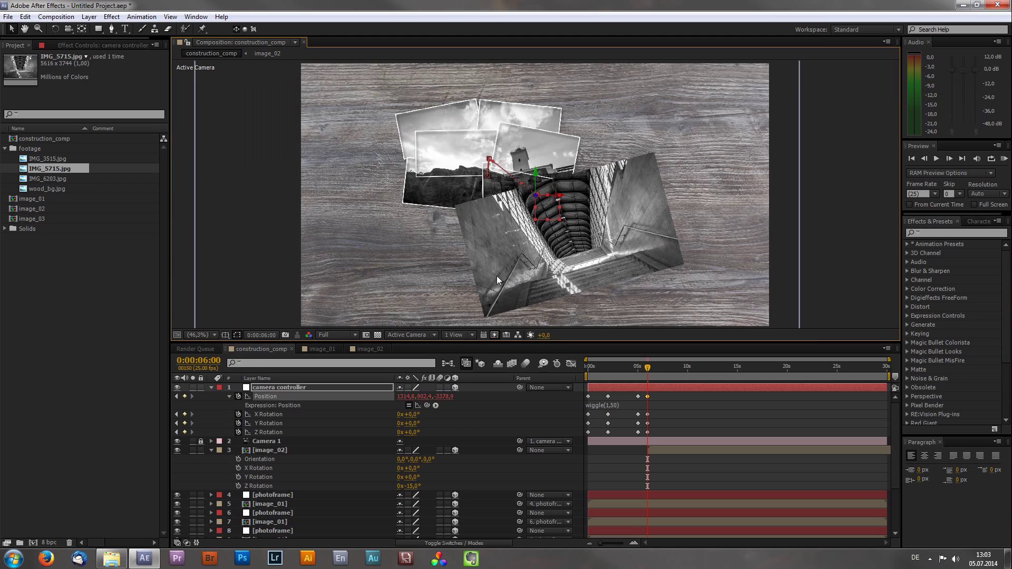
Collapse the properties of the camera controller and image_02 layers, and deselect all layers.
key("u")
left_click(275, 404)
key("u")
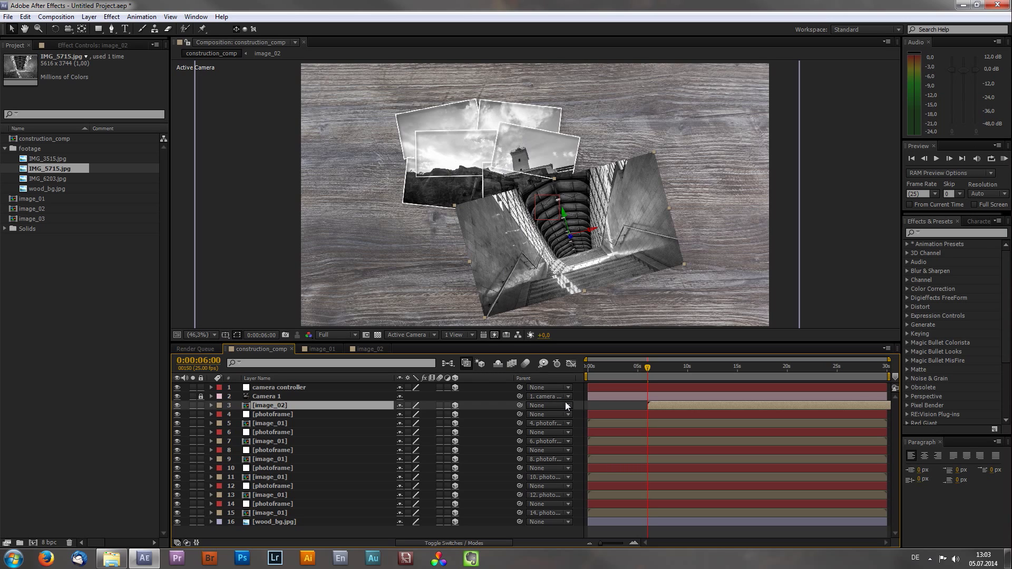
left_click(579, 410)
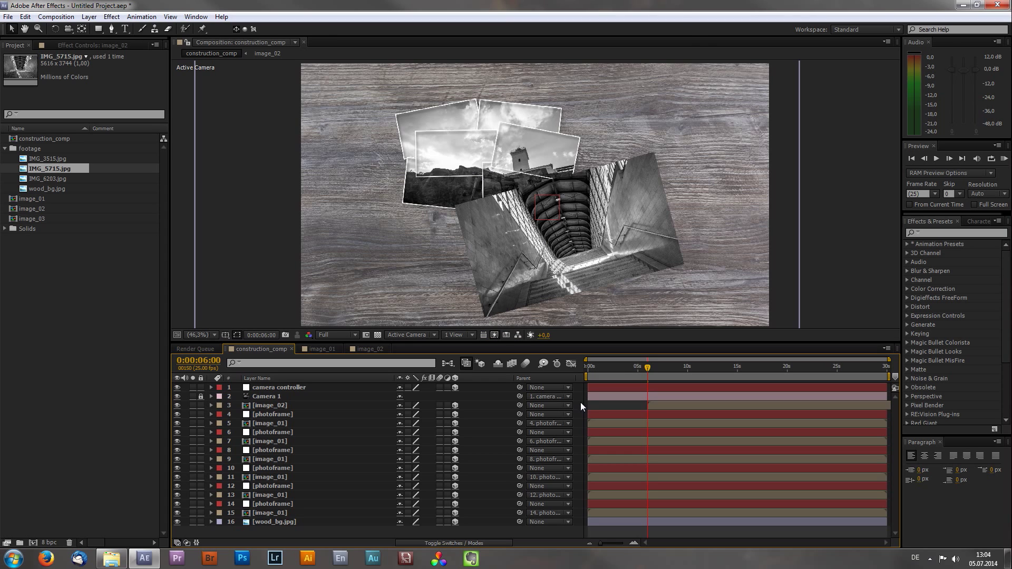
Examine the edges of the photo frames against the wood background up close at 0:00:04:04.
left_click_drag(618, 370, 629, 367)
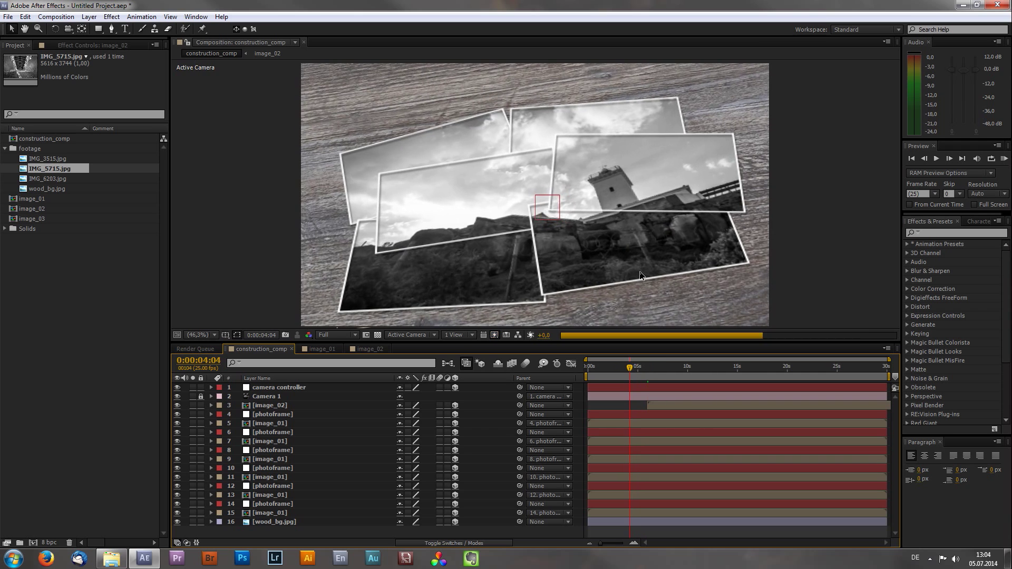
scroll(638, 263, "up", 1)
scroll(624, 200, "up", 2)
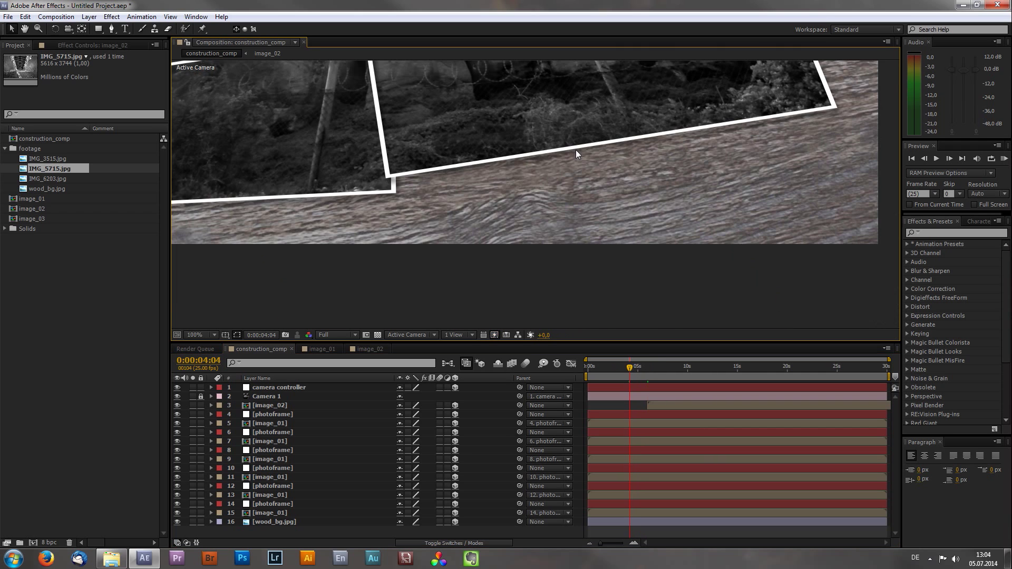
scroll(576, 154, "up", 1)
left_click_drag(571, 133, 190, 284)
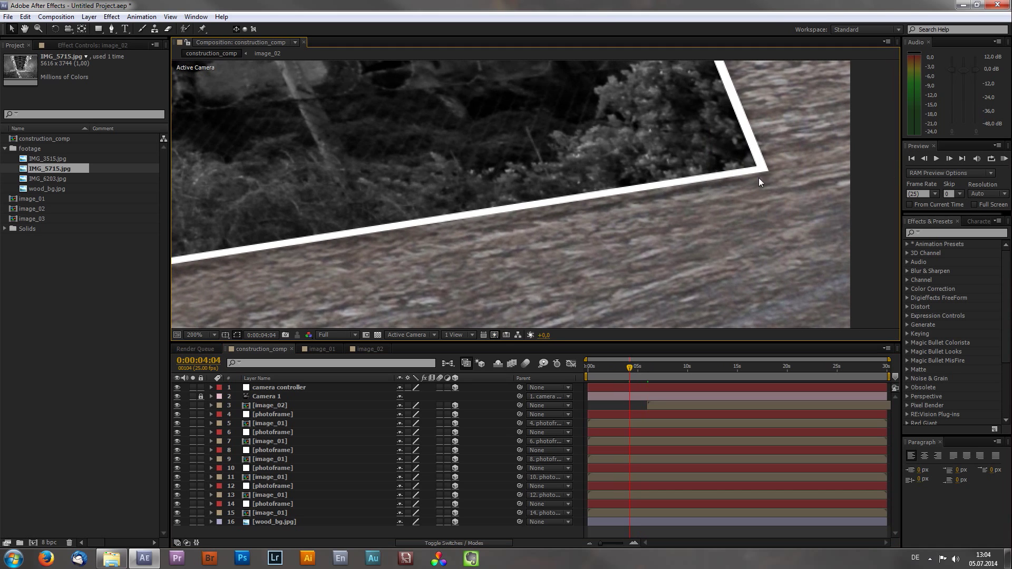
left_click_drag(638, 112, 601, 274)
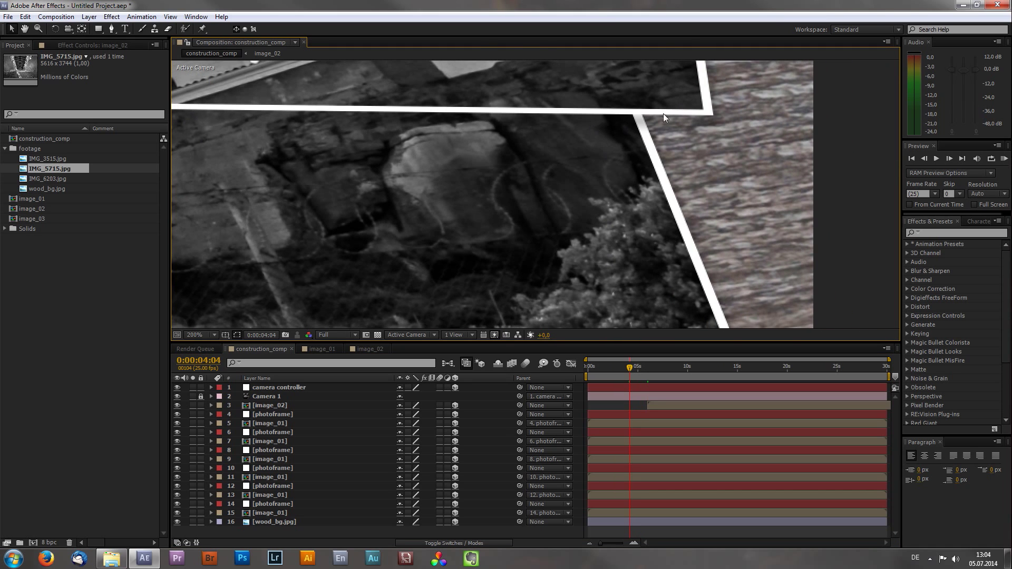
left_click_drag(687, 204, 615, 78)
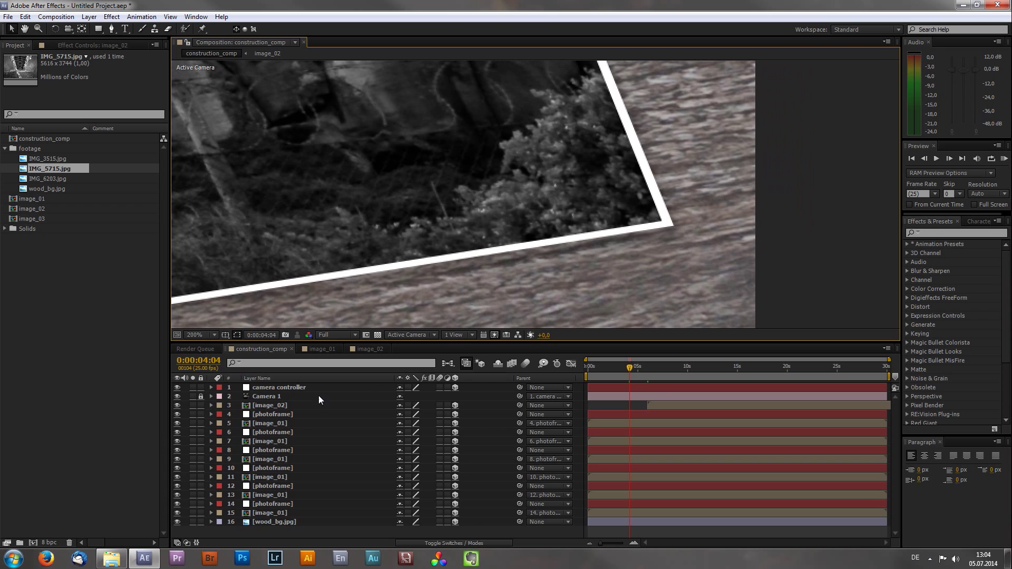
scroll(540, 223, "down", 3)
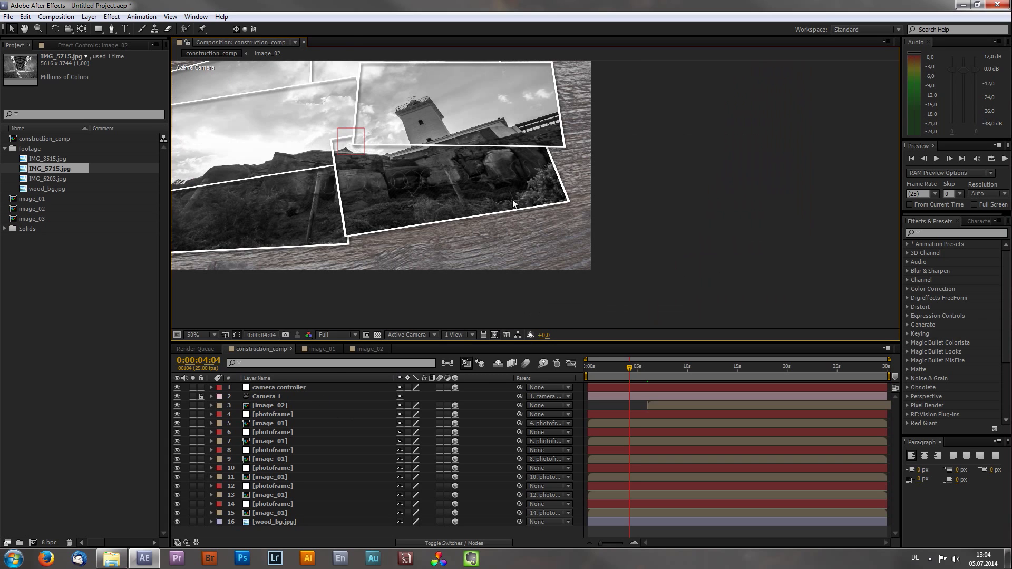
Add a Drop Shadow layer style to the image_01 layer of the collage's lower-right photo.
left_click(504, 189)
left_click(284, 442)
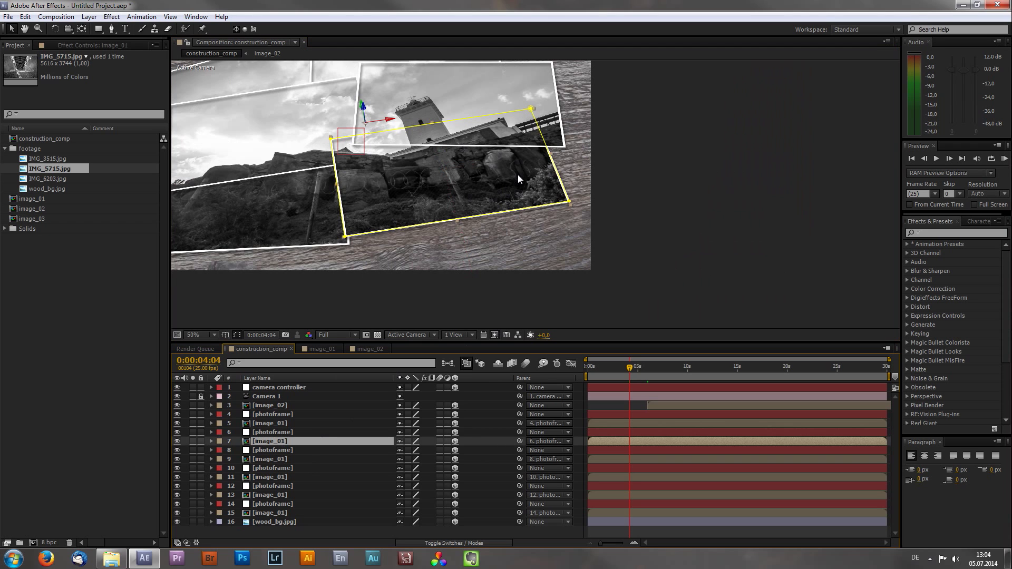
scroll(525, 206, "up", 4)
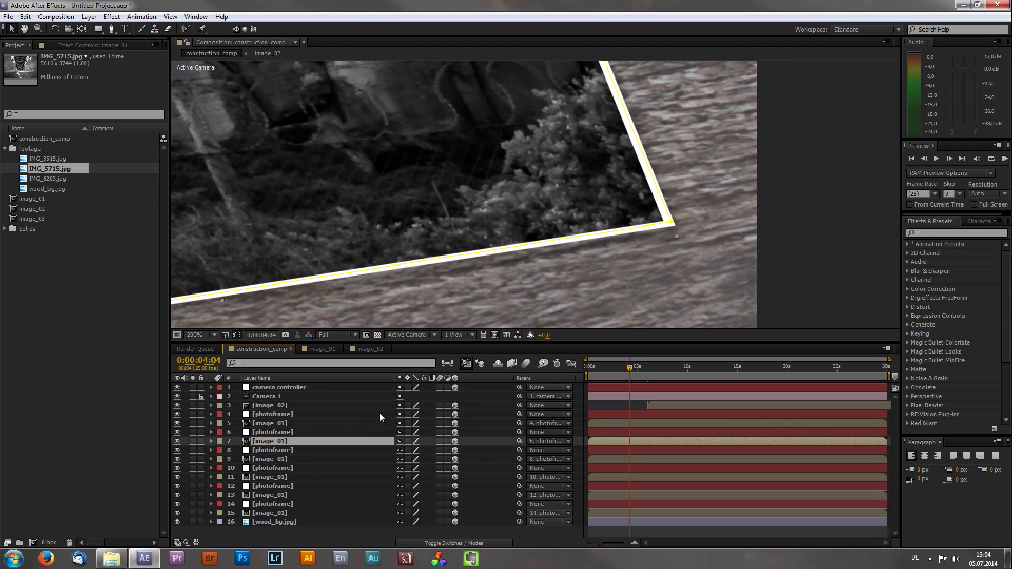
right_click(295, 441)
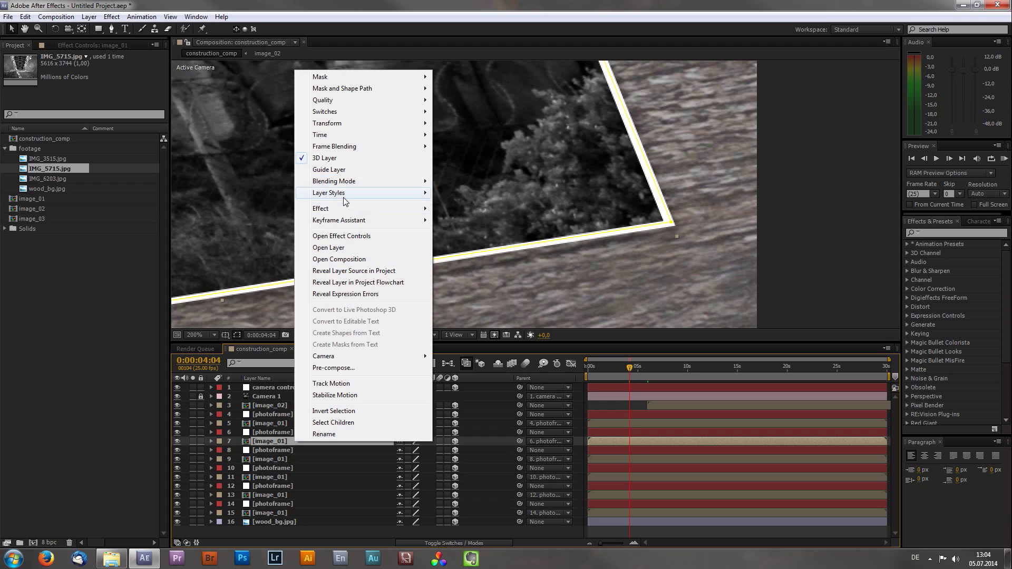
mouse_move(345, 193)
left_click(463, 231)
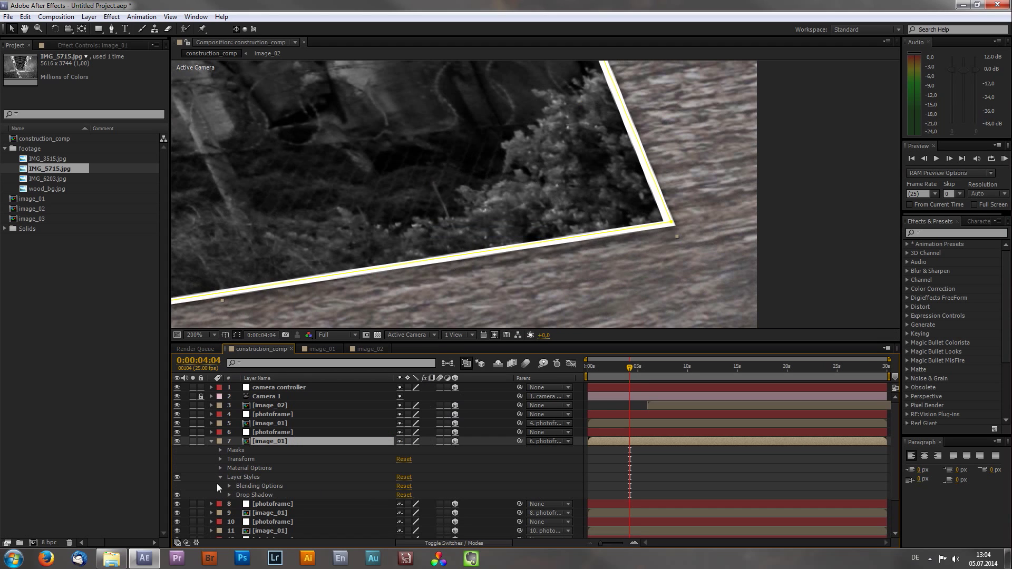
Set the lower-right photo's Drop Shadow to a distance of 15, a size of 10 and an opacity of 60%.
left_click(230, 495)
mouse_move(402, 497)
left_mouse_down()
mouse_move(419, 495)
mouse_move(403, 495)
left_mouse_up()
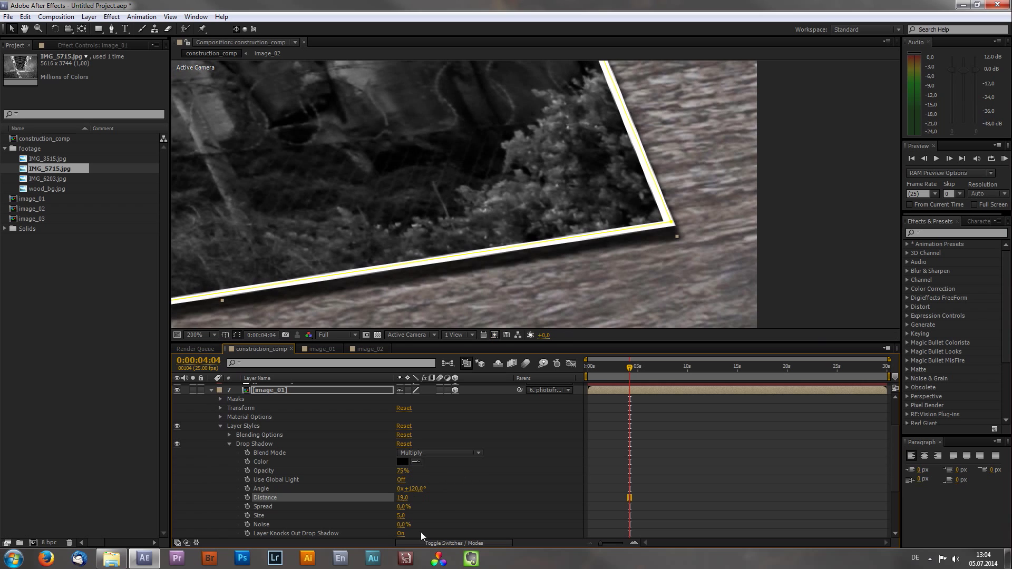
left_click(402, 497)
left_click(402, 517)
type("10")
key("Return")
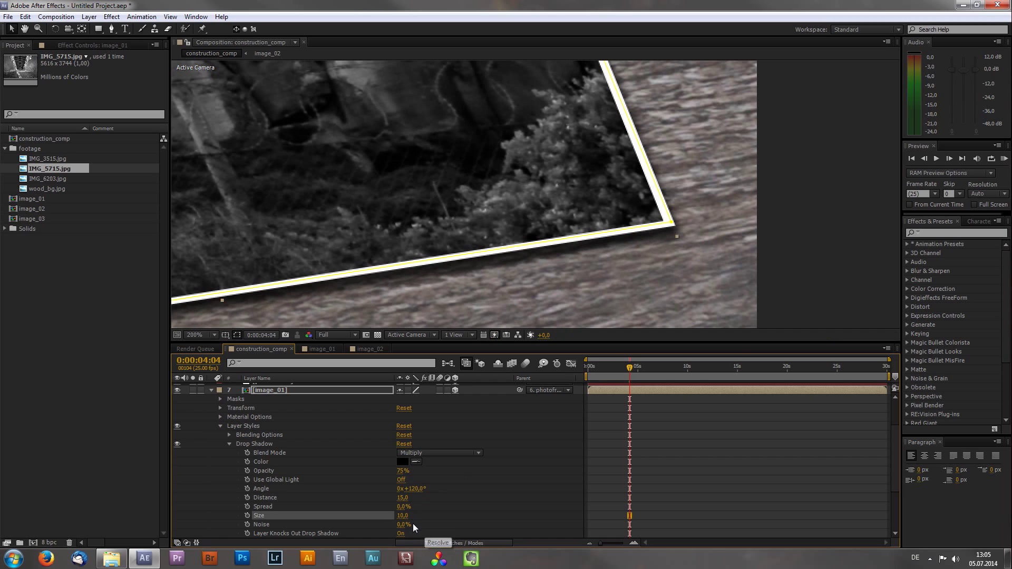
left_click(403, 471)
type("60")
key("Return")
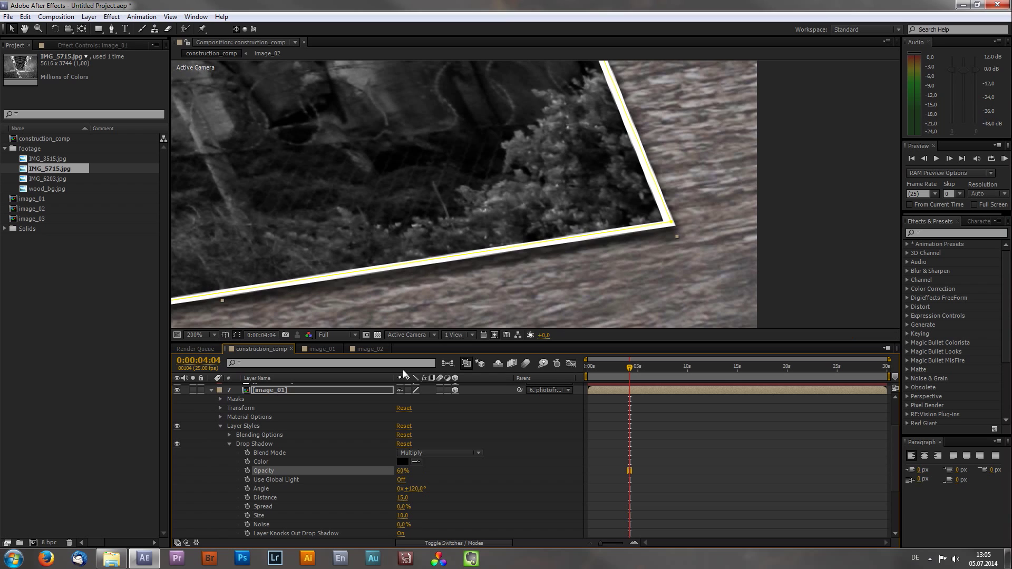
key("comma")
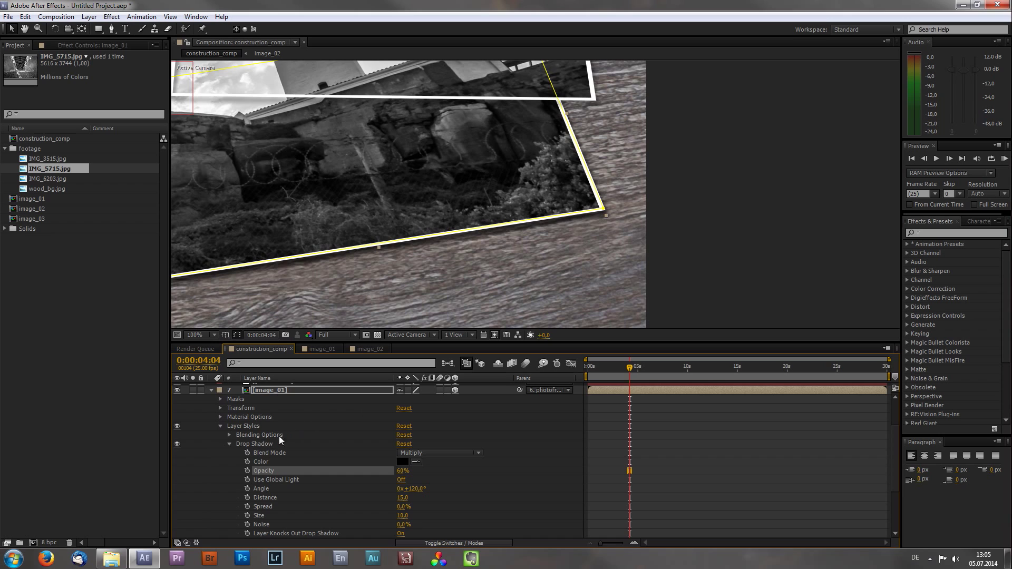
Copy the finished Drop Shadow style to the other five image_01 layers, 5, 9, 11, 13 and 15.
left_click(264, 445)
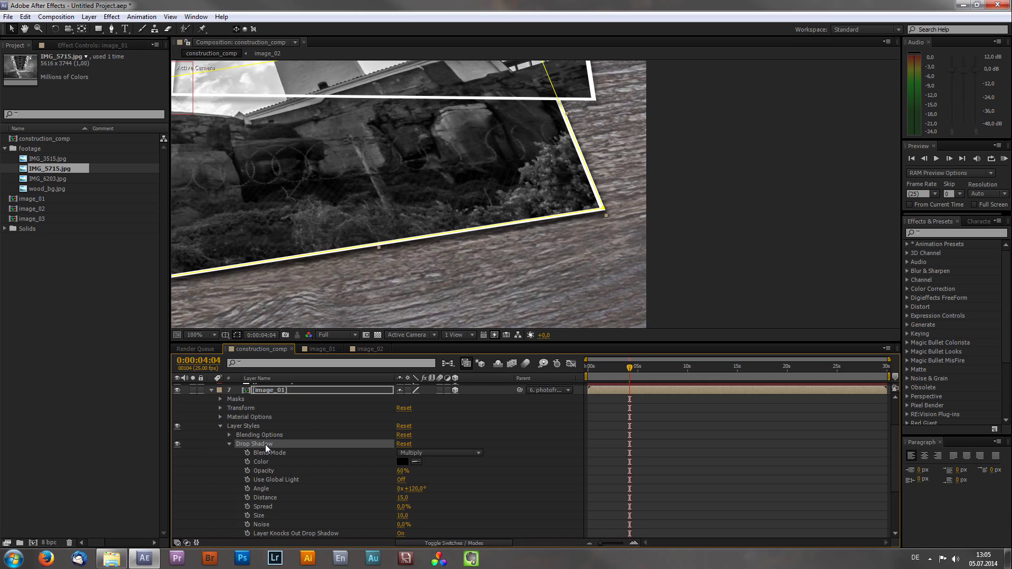
key("u")
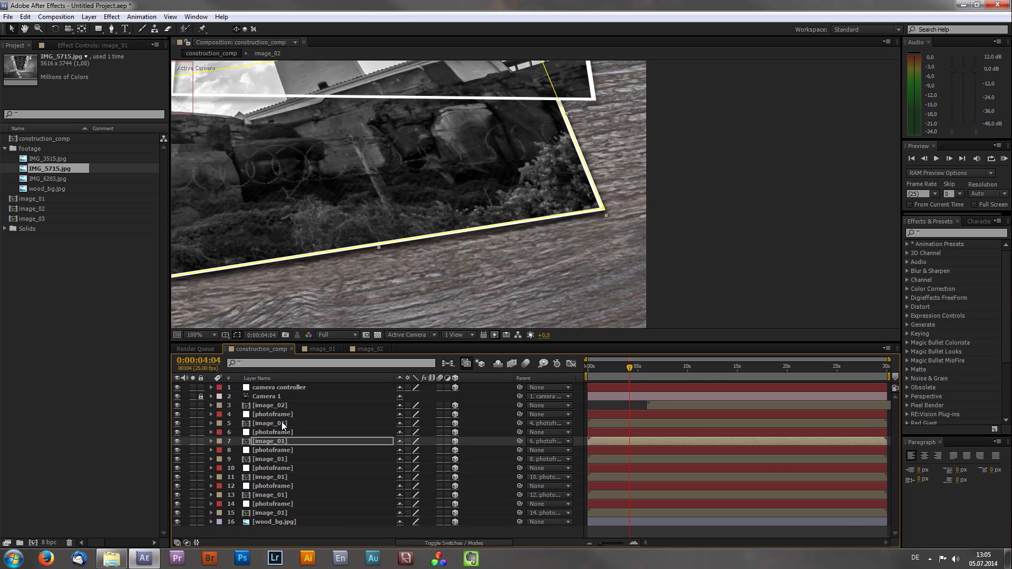
left_click(277, 424)
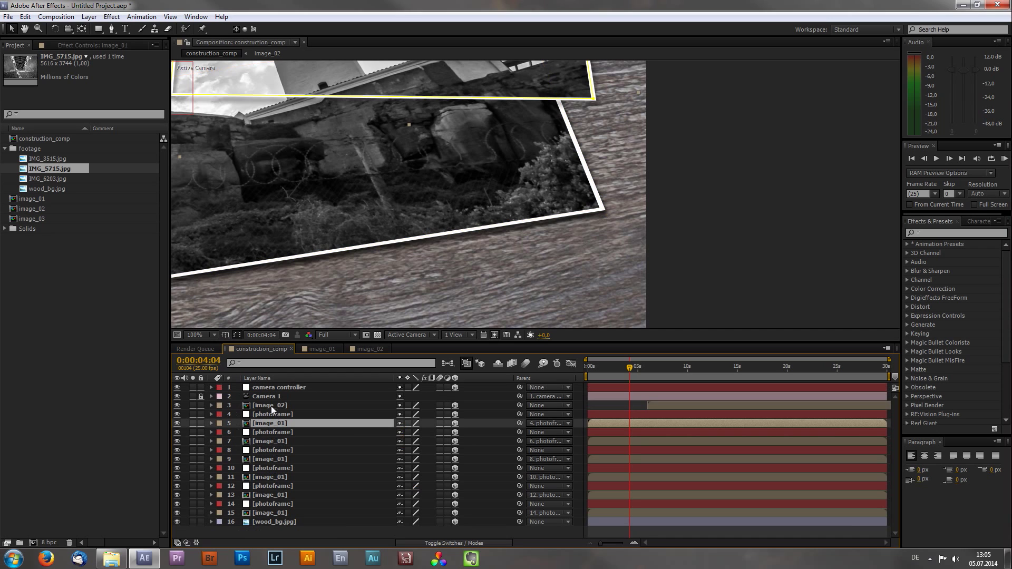
left_click(273, 458, "ctrl")
left_click(270, 477, "ctrl")
left_click(267, 495, "ctrl")
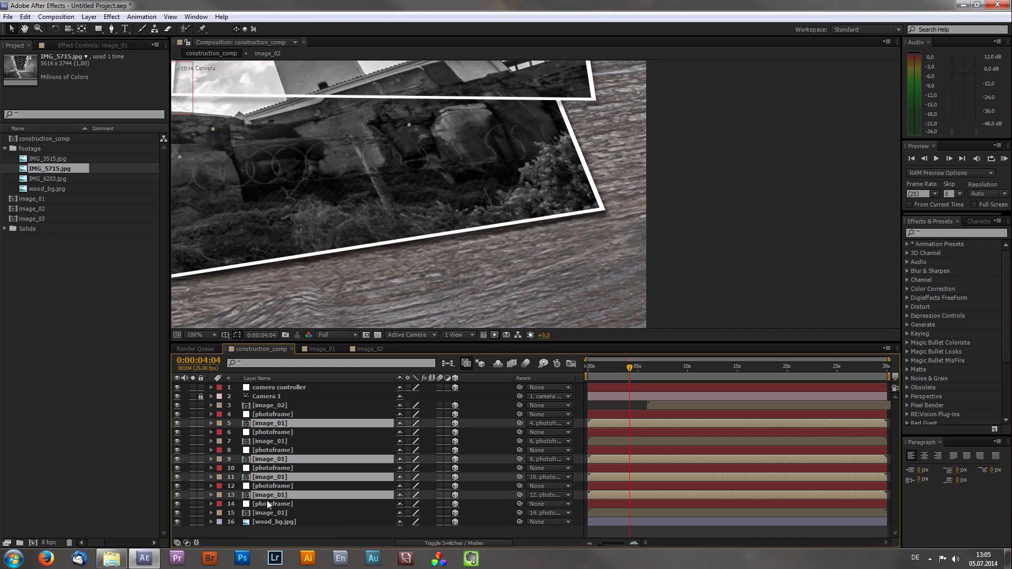
left_click(263, 513, "ctrl")
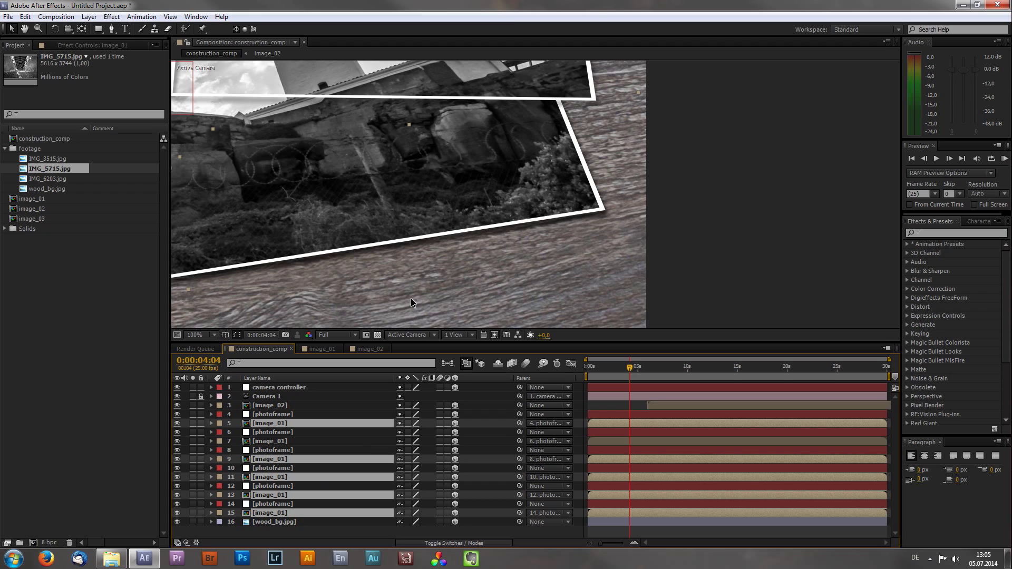
key("ctrl+grave")
Deselect and collapse all layers, and fit the whole composition in the viewer.
left_click(579, 450)
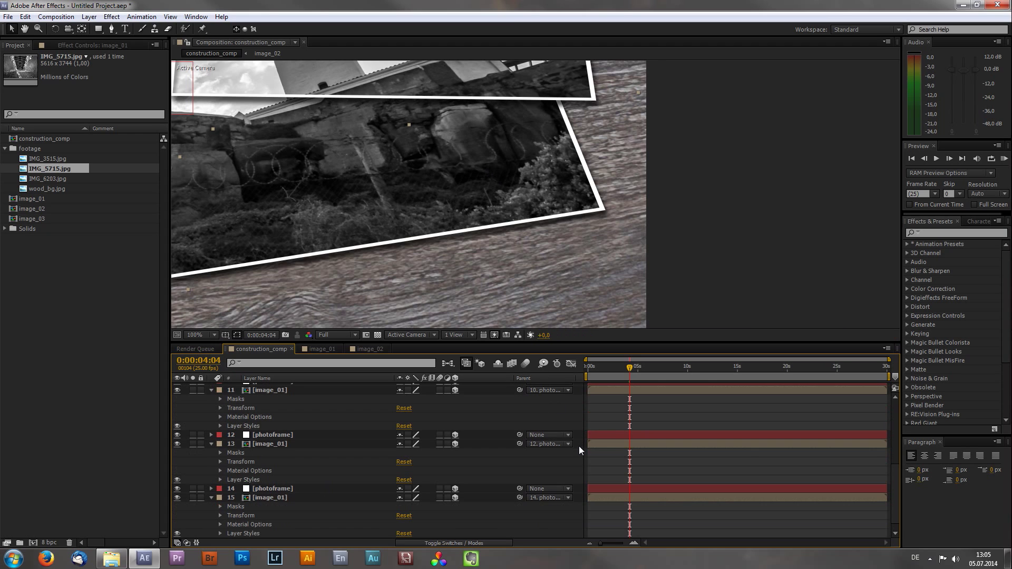
key("u")
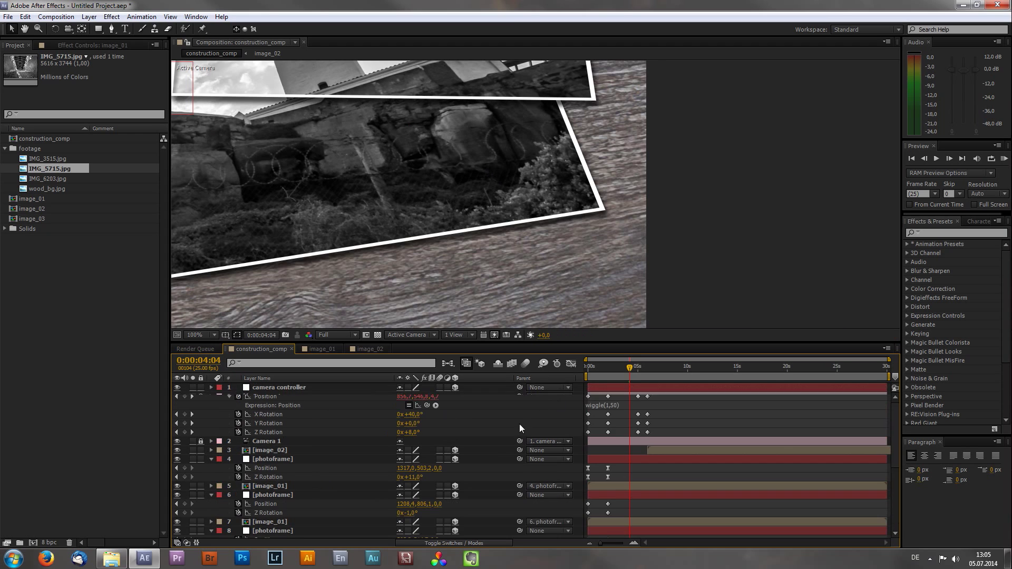
key("u")
left_click(214, 334)
left_click(212, 346)
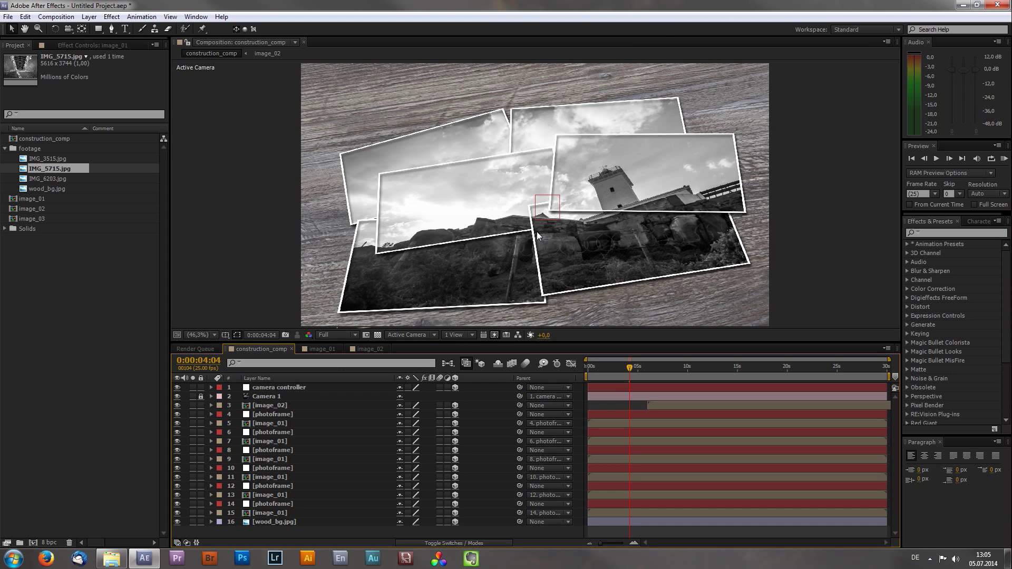
Check the lens and depth-of-field settings of Camera 1 and leave them without making changes.
double_click(276, 398)
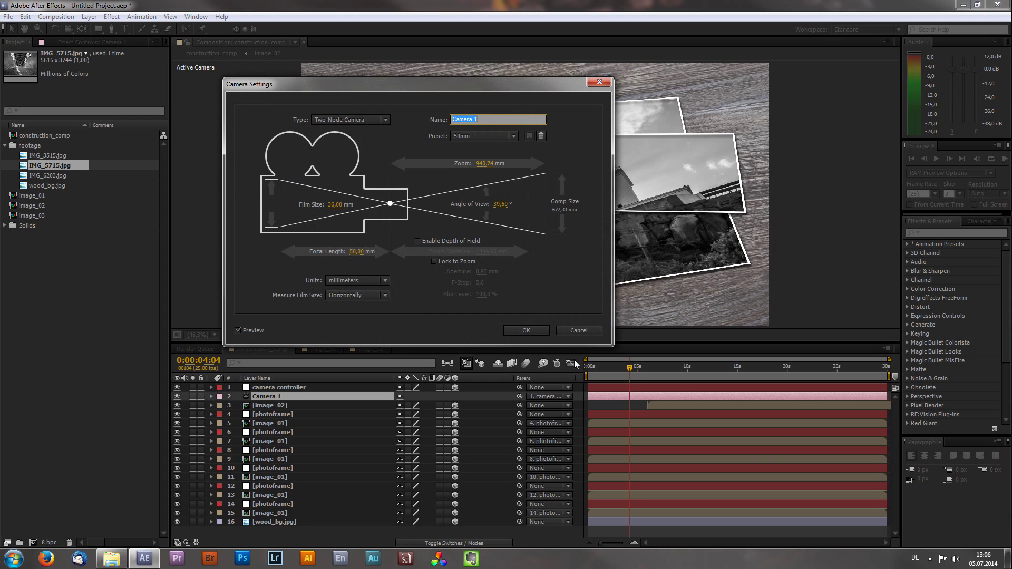
left_click(571, 330)
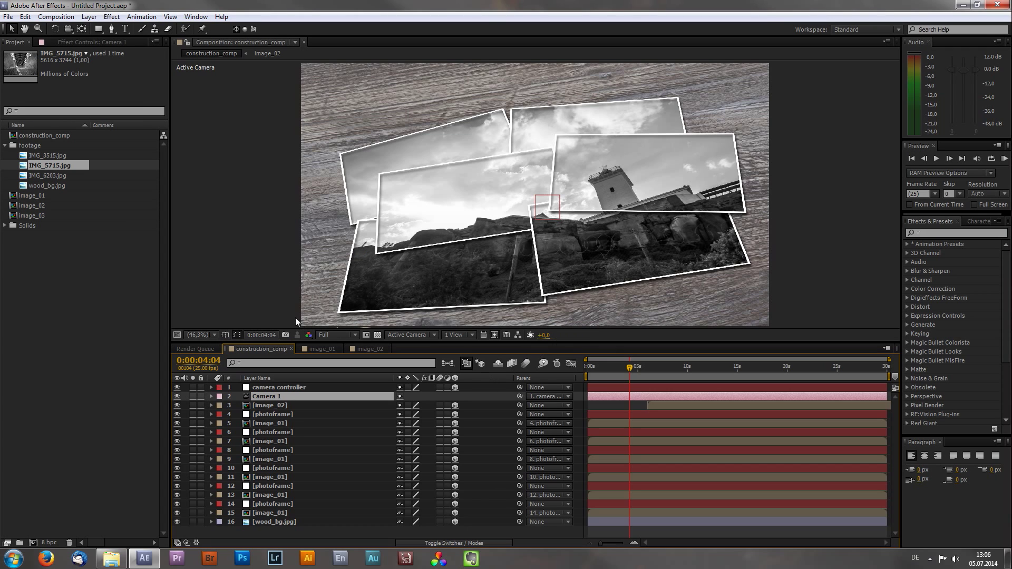
Collapse the footage folder, nest construction_comp in a new composition and rename that composition to final.
left_click(5, 146)
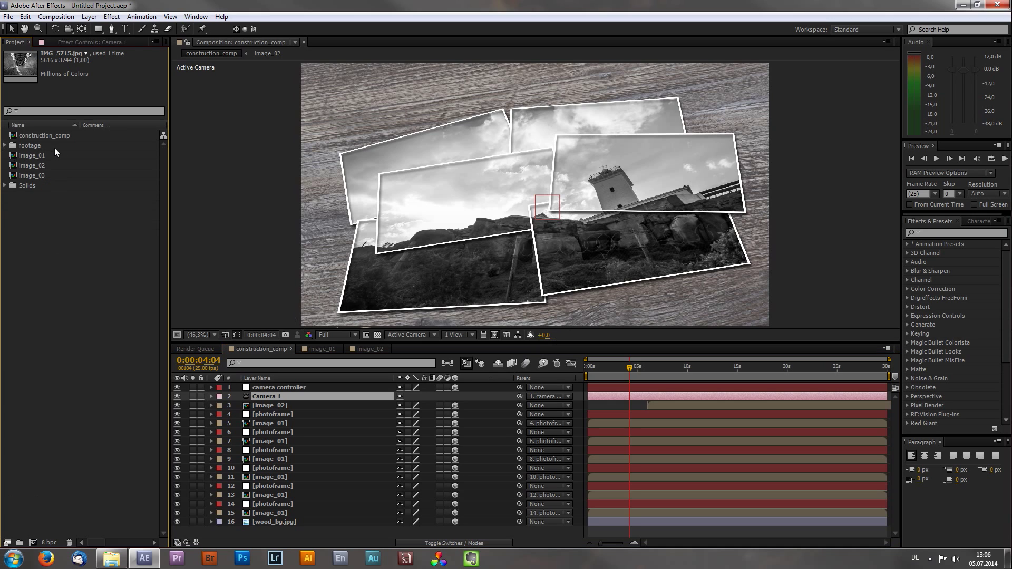
left_click_drag(55, 135, 33, 543)
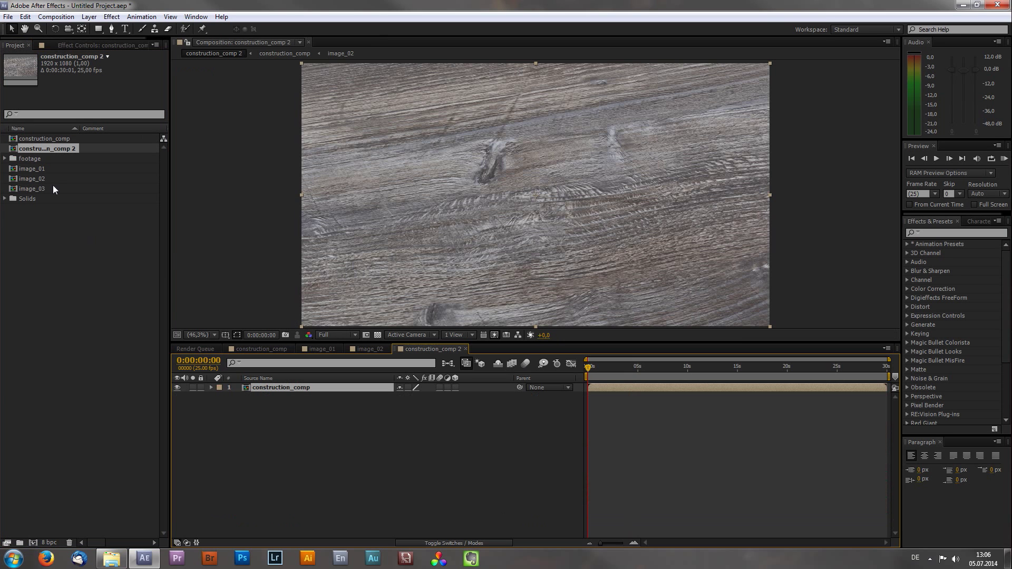
left_click(61, 148)
key("Return")
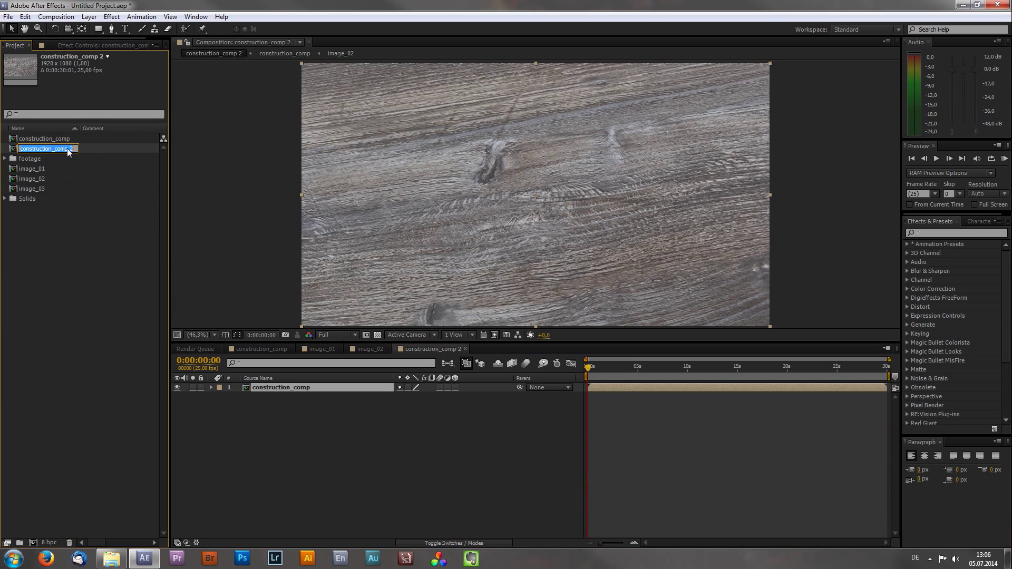
type("final")
key("Return")
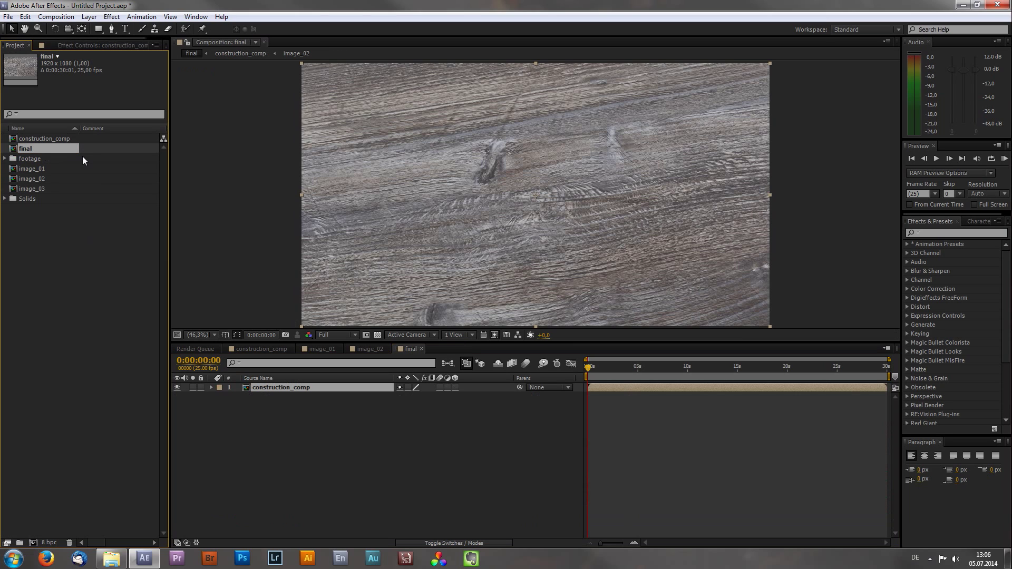
left_click(305, 429)
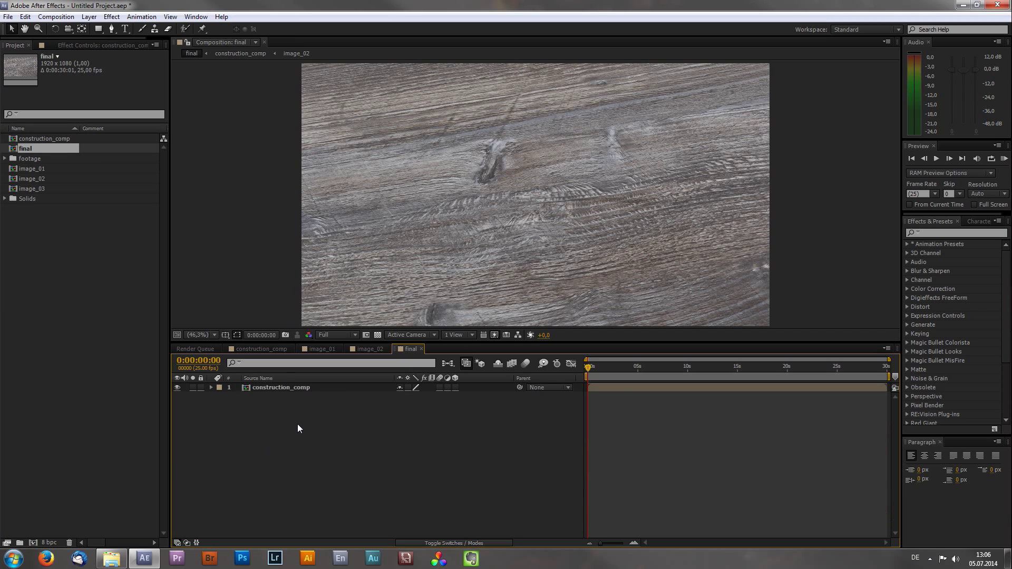
left_click(269, 348)
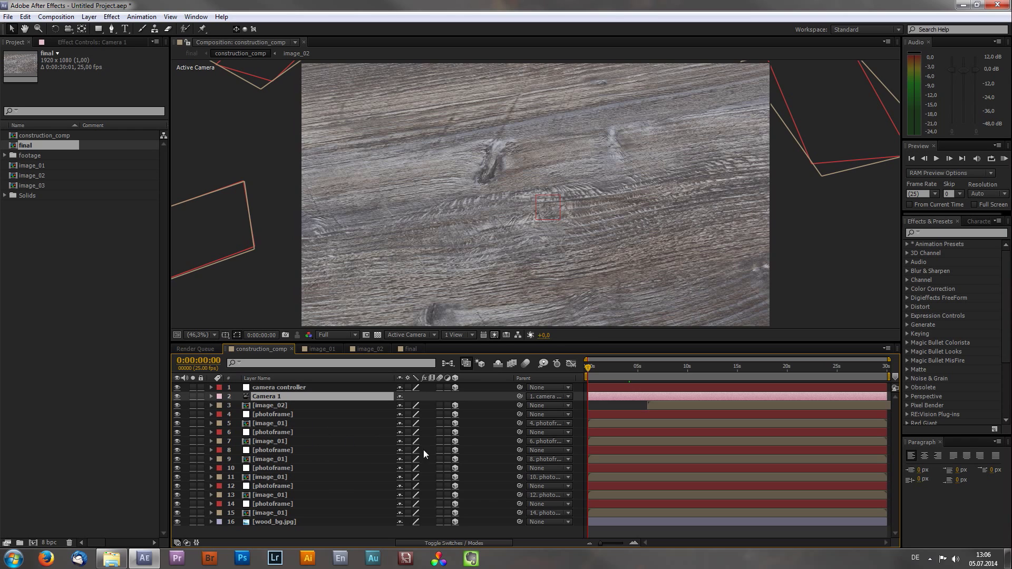
left_click(411, 350)
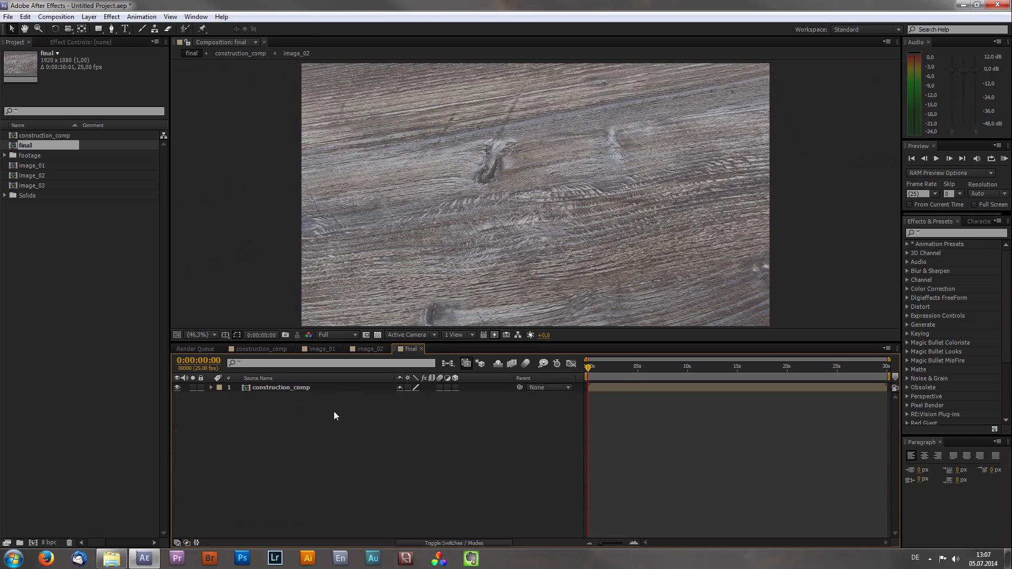
Add an adjustment layer named CC above construction_comp in the final composition.
right_click(296, 420)
mouse_move(337, 427)
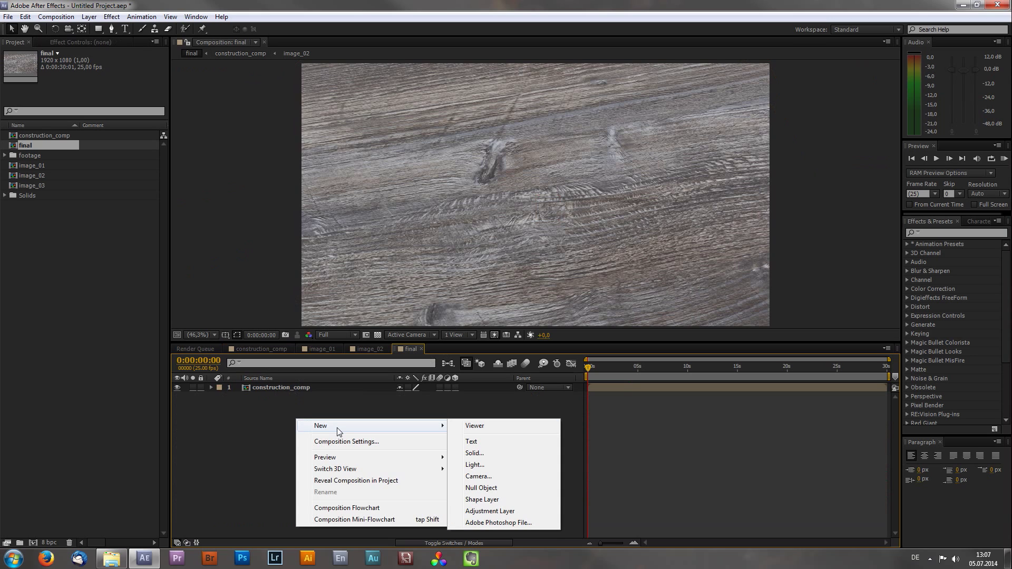
left_click(490, 511)
key("Return")
type("CC")
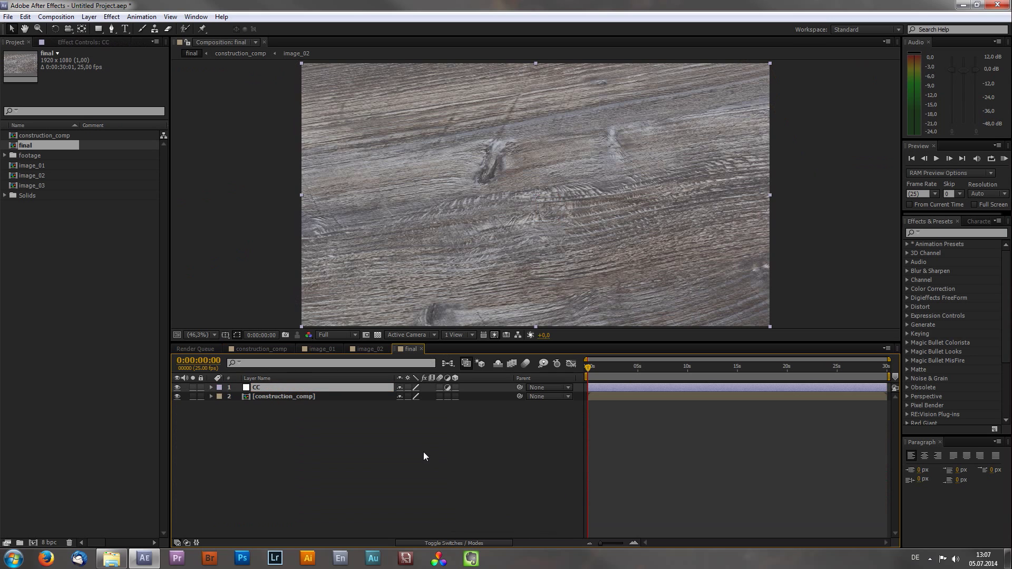
At 0:00:02:20, apply Curves to the CC layer and shape a gentle S-curve on the RGB channel for more contrast.
left_click(616, 368)
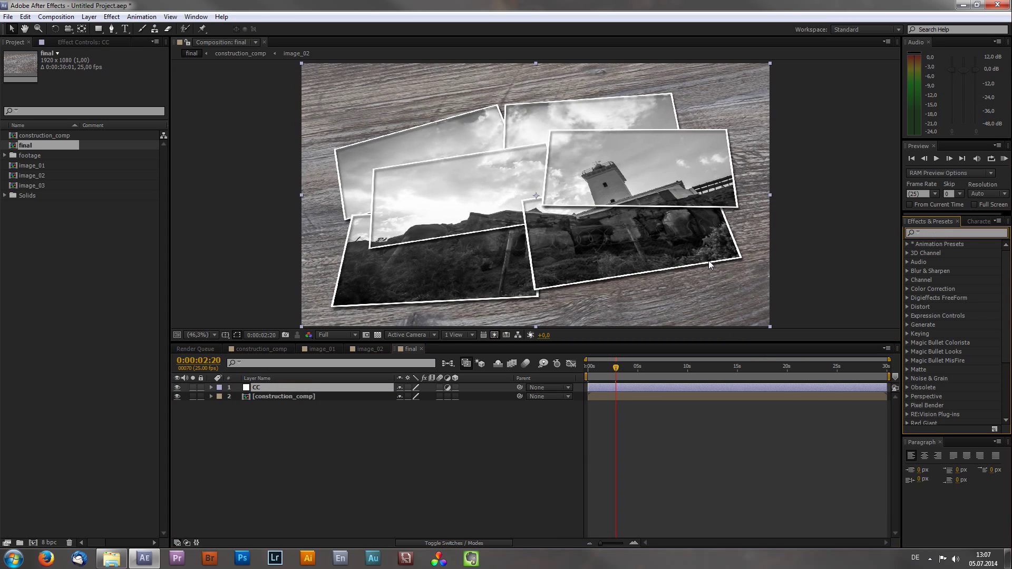
type("curves")
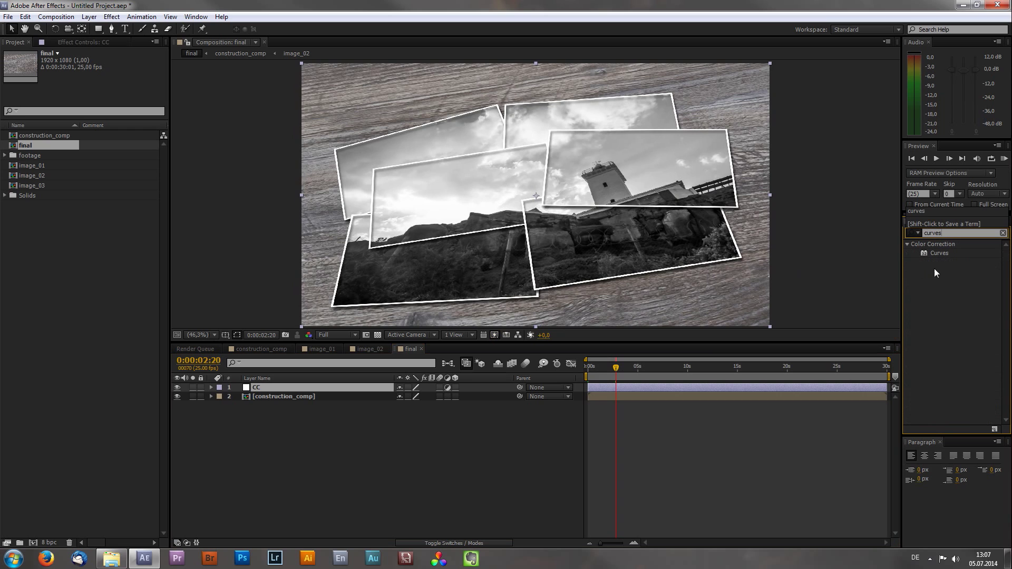
left_click_drag(934, 254, 933, 265)
left_click_drag(335, 365, 305, 390)
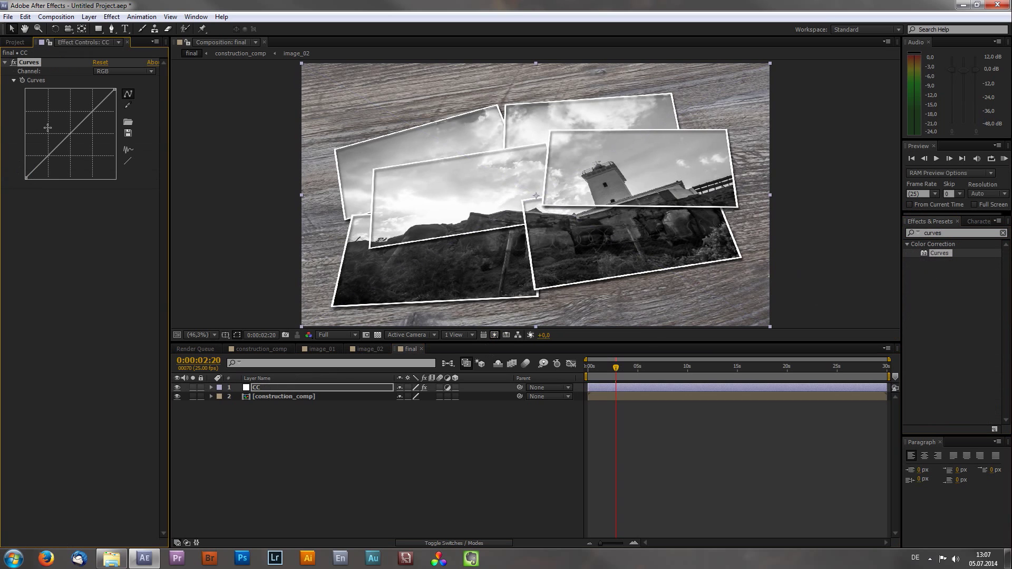
left_click_drag(54, 152, 54, 158)
left_click_drag(100, 108, 101, 102)
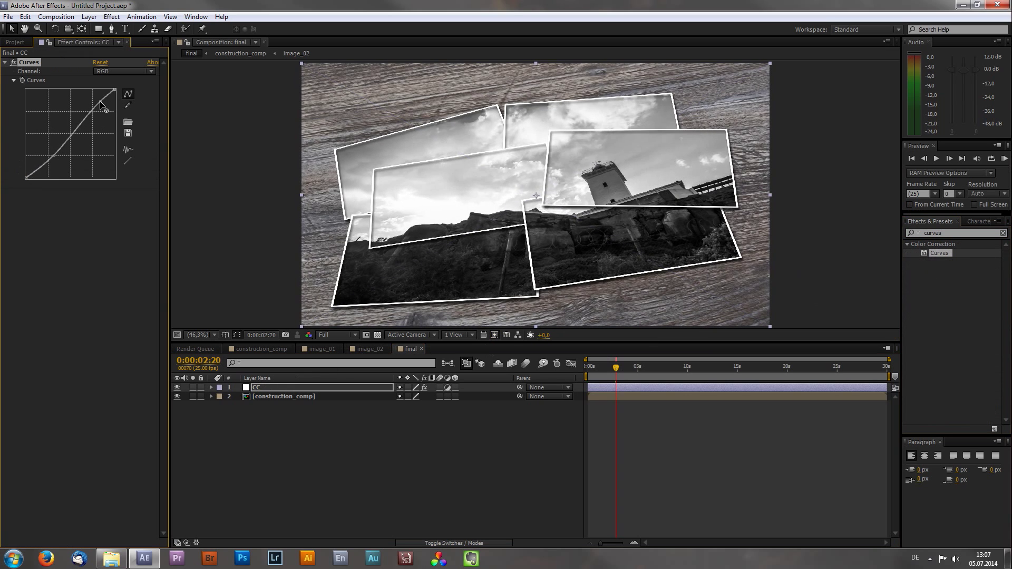
Apply Photo Filter to the CC layer with Warming Filter (81) and compare the image with and without it.
left_click(950, 233)
type("photo")
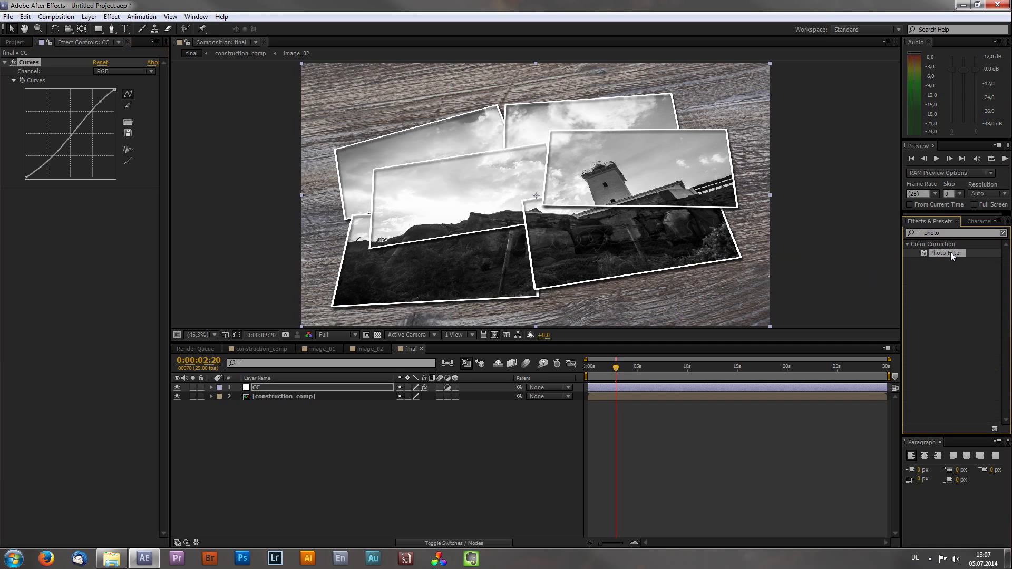
left_click_drag(950, 252, 296, 385)
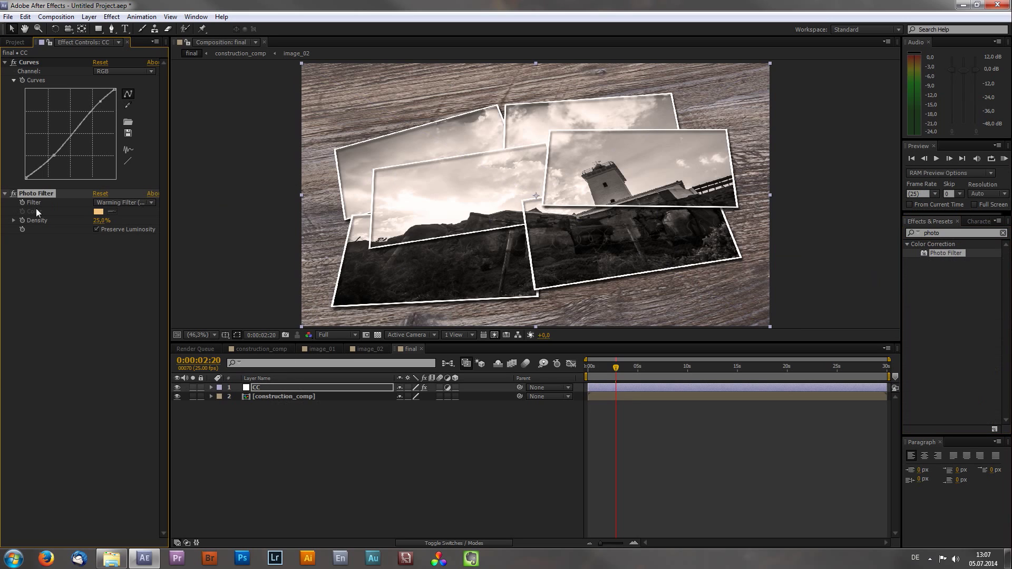
left_click(122, 202)
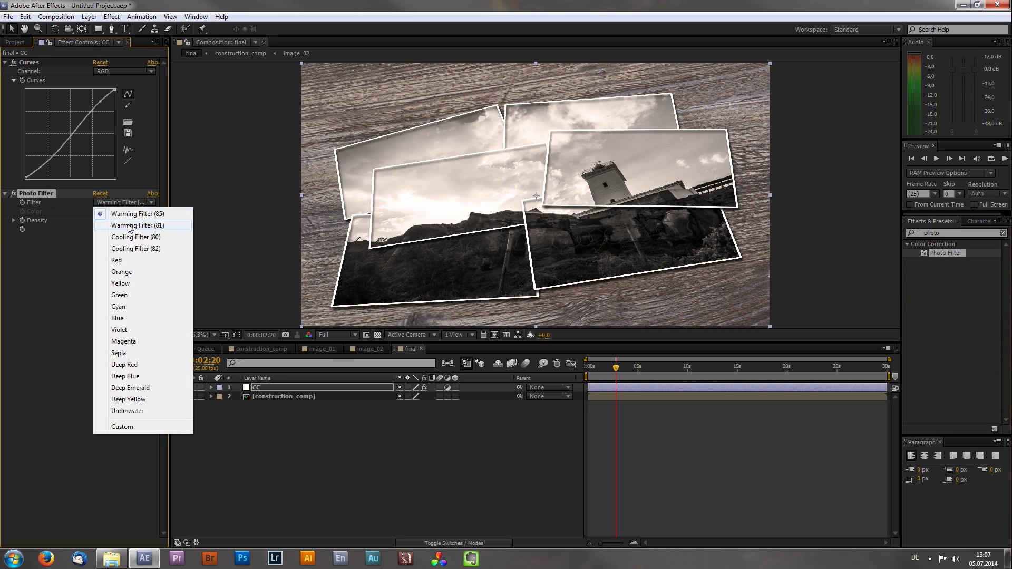
left_click(122, 219)
left_click(12, 194)
left_click(12, 194)
left_click(326, 475)
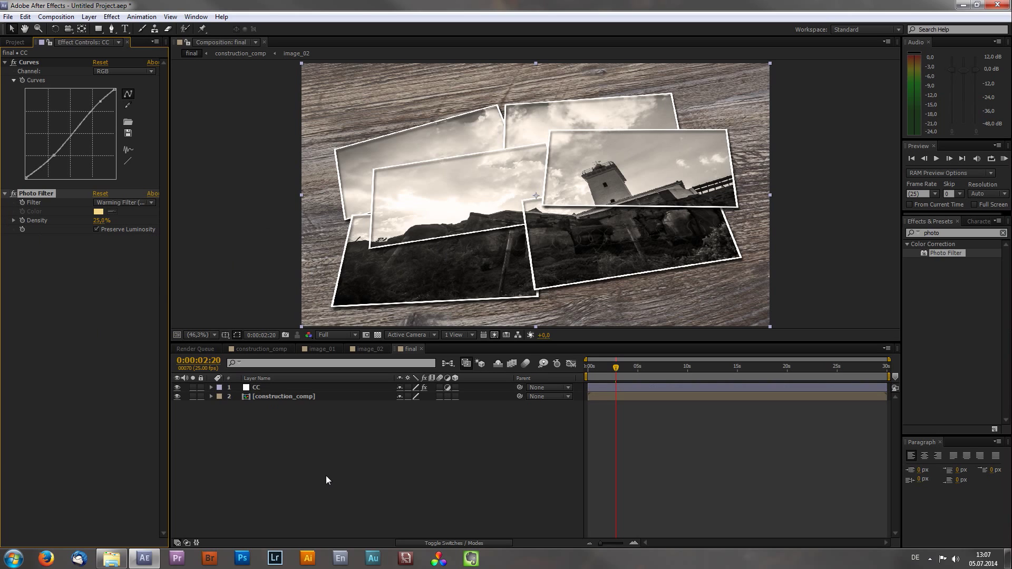